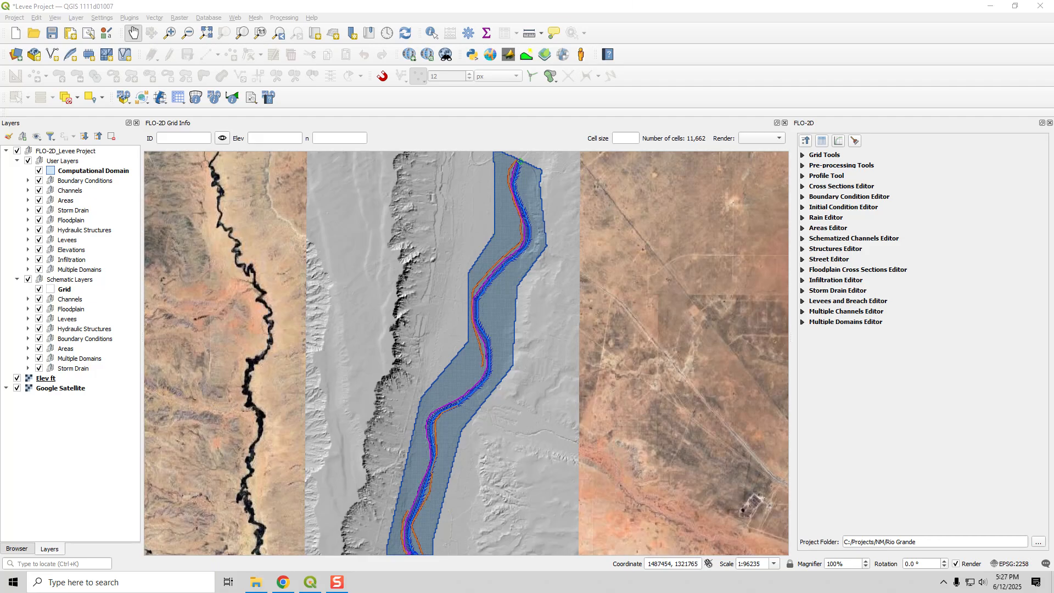
Switch to Chrome and bring up the Rio Grande levees in New Mexico in the National Levee Database map viewer
left_click(283, 582)
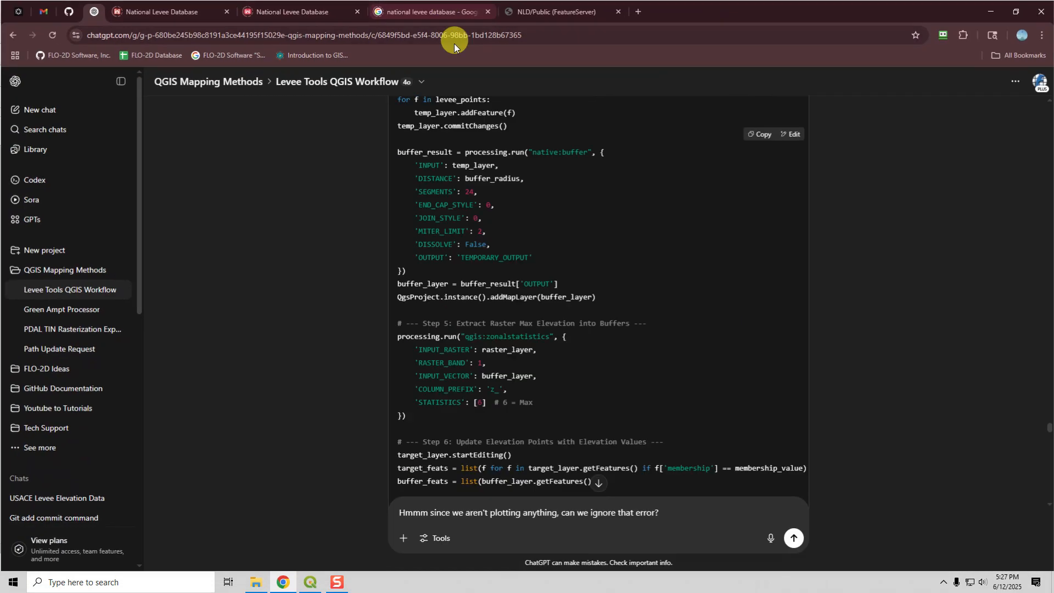
left_click(146, 13)
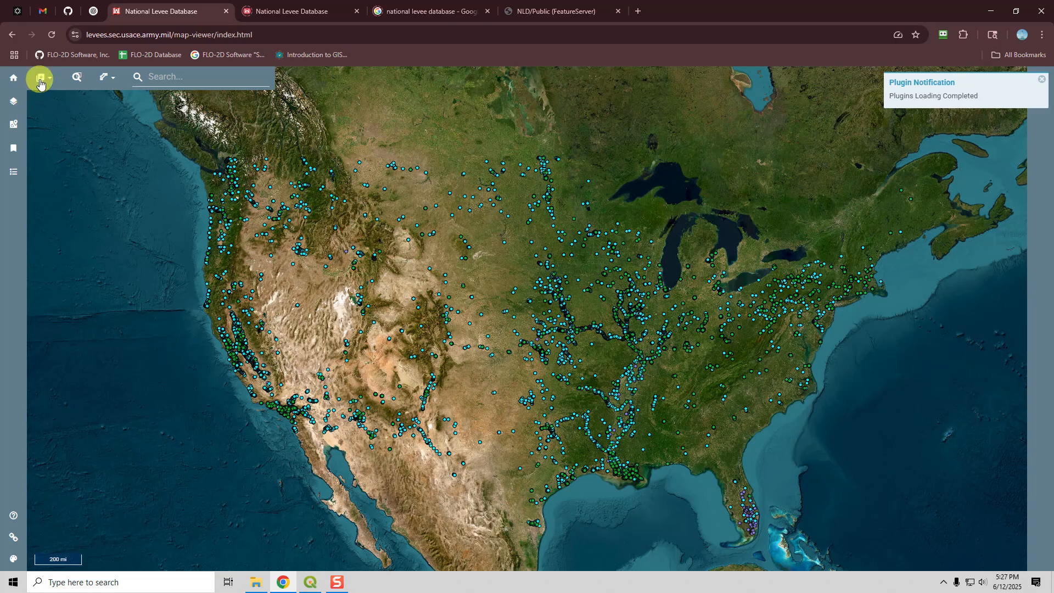
scroll(406, 407, "up", 2)
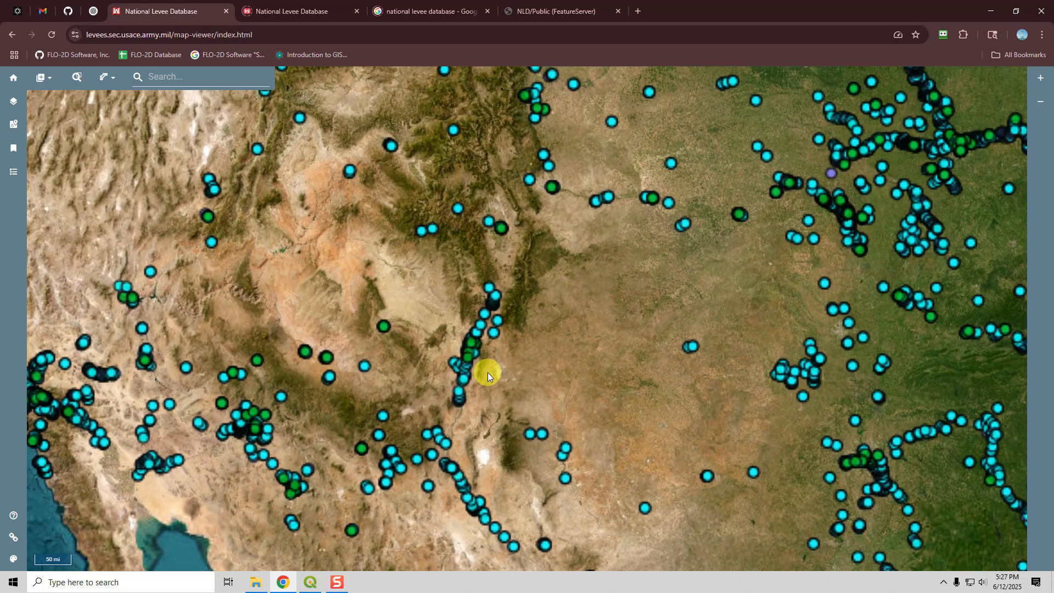
scroll(487, 373, "up", 3)
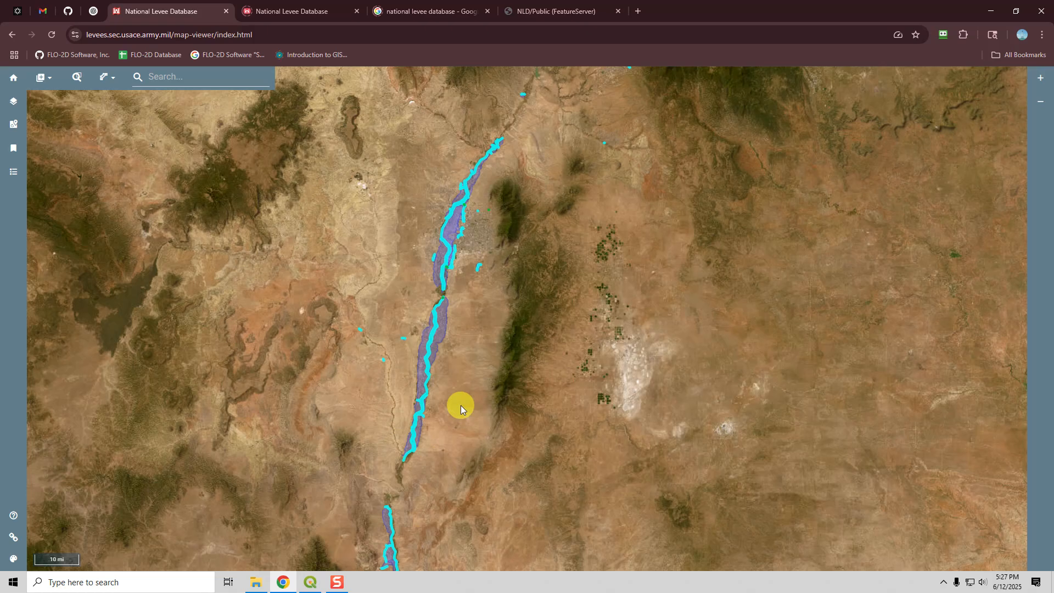
Show the map's layer list and add the local zipped shapefile AOI Belen NM.zip
left_click(14, 101)
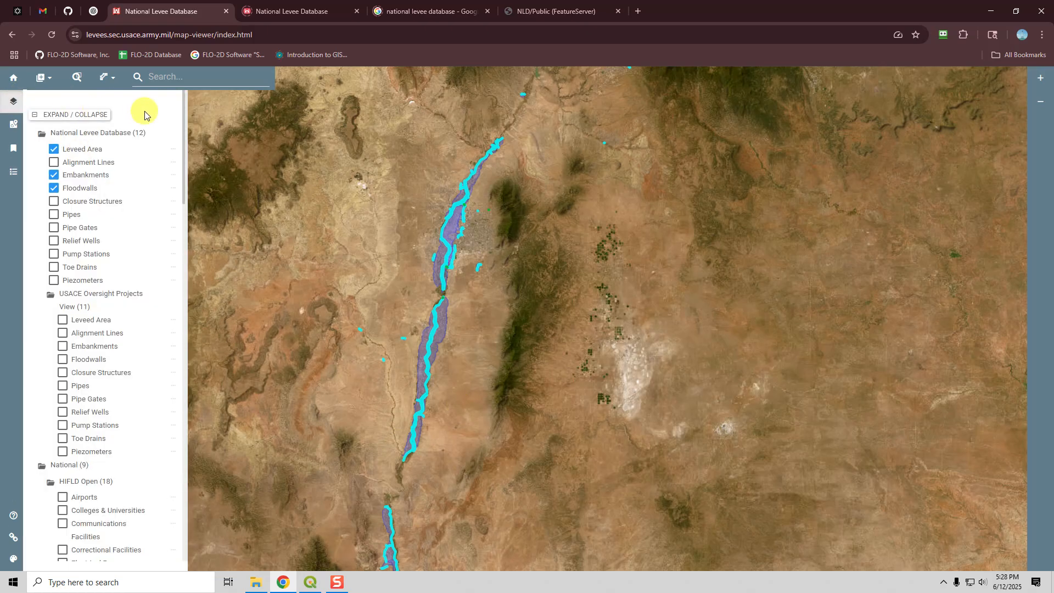
left_click(13, 104)
left_click(12, 105)
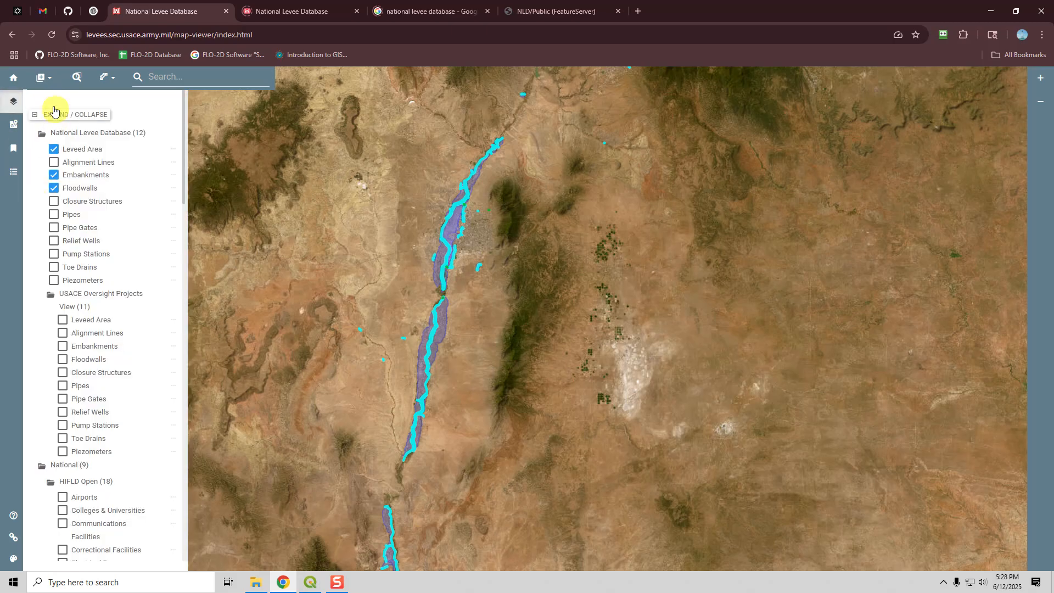
left_click(36, 82)
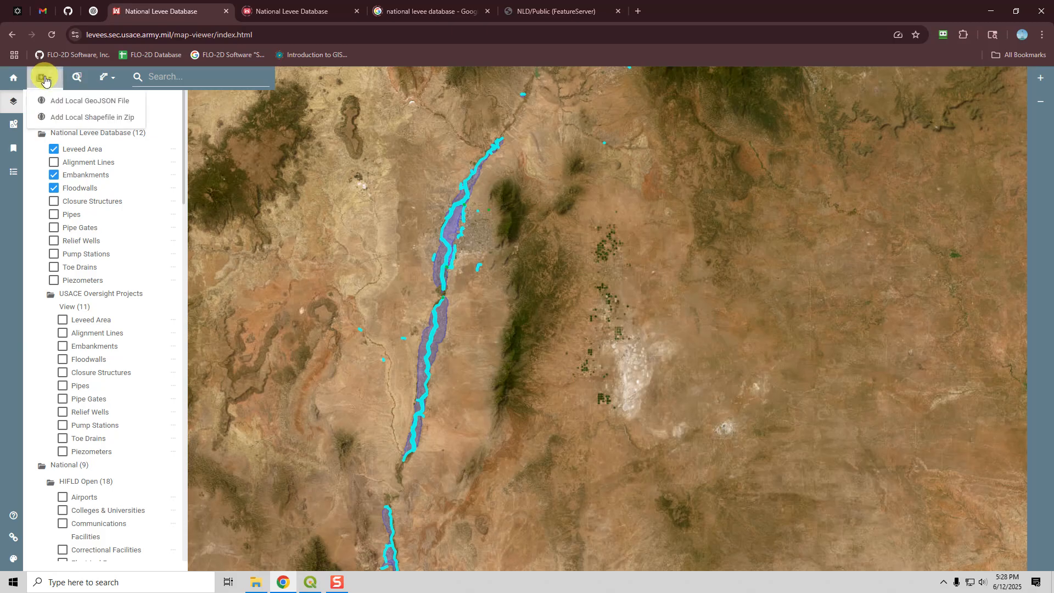
left_click(82, 118)
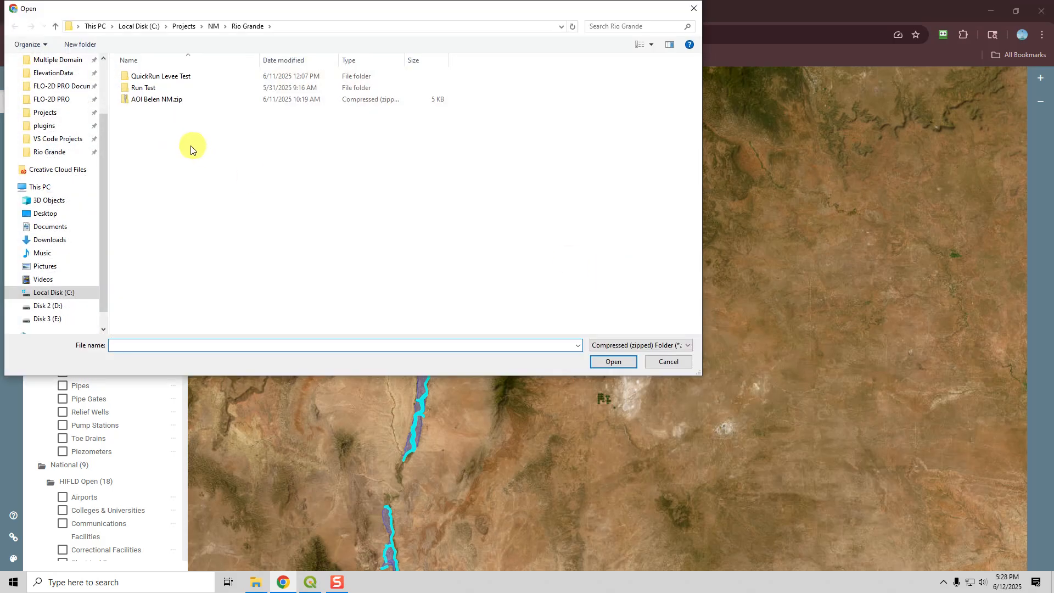
left_click(137, 103)
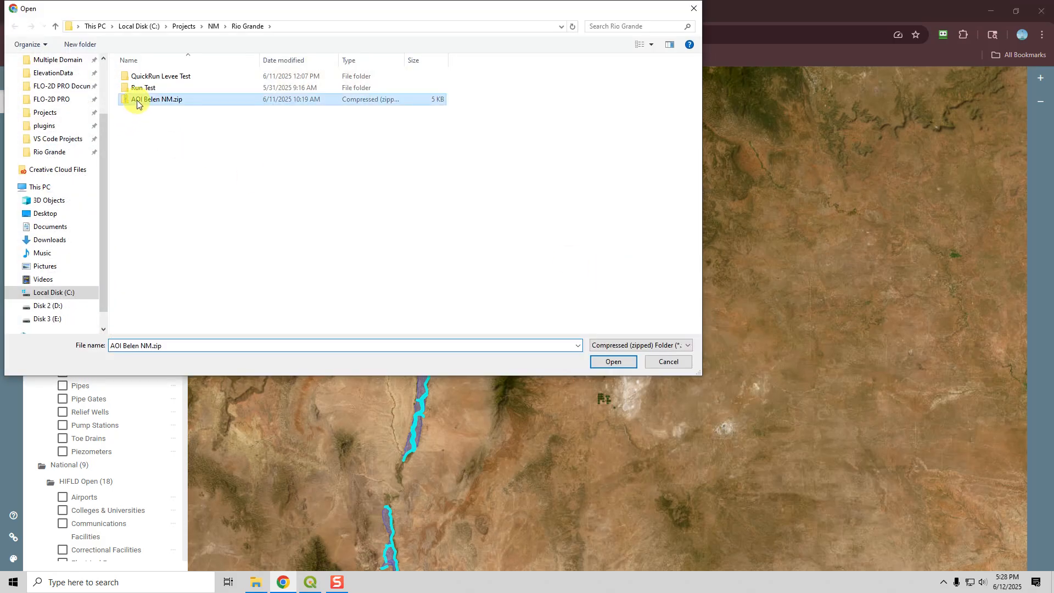
left_click(620, 361)
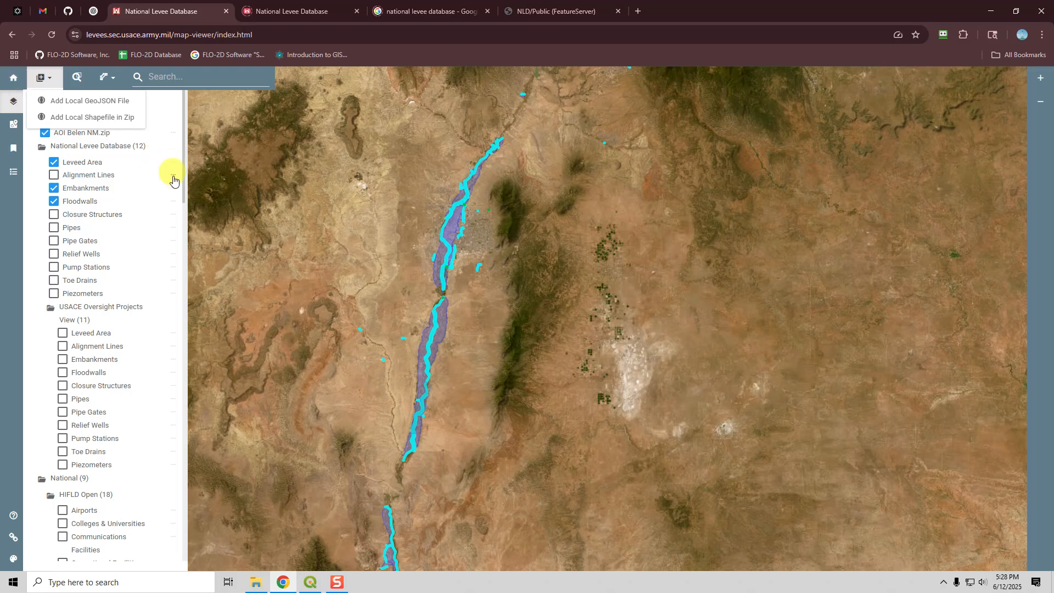
left_click(44, 82)
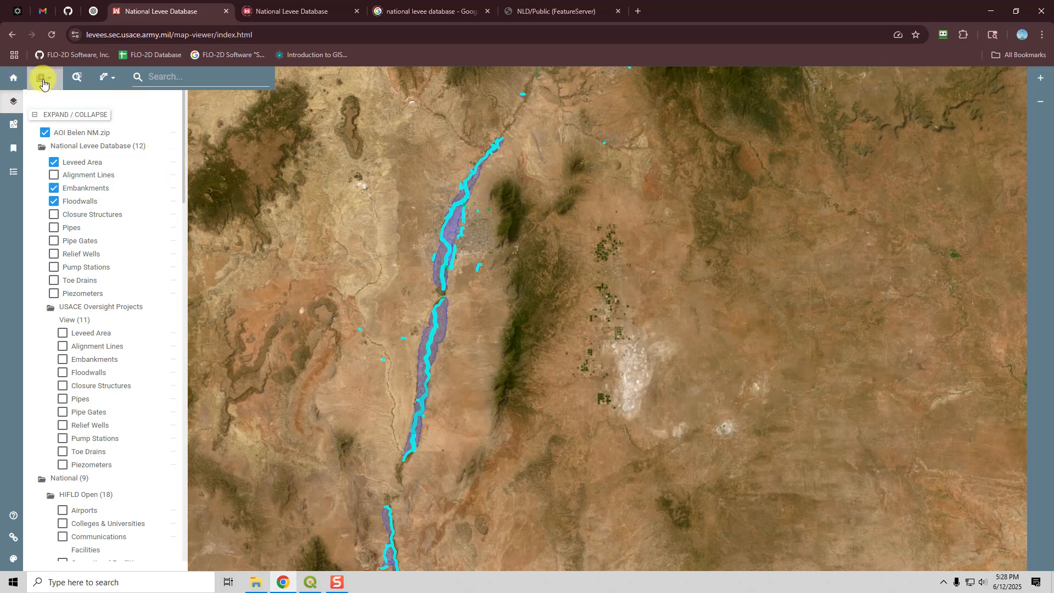
Hide the Leveed Area layer of the National Levee Database around the Rio Grande levees near Belen
right_click(75, 132)
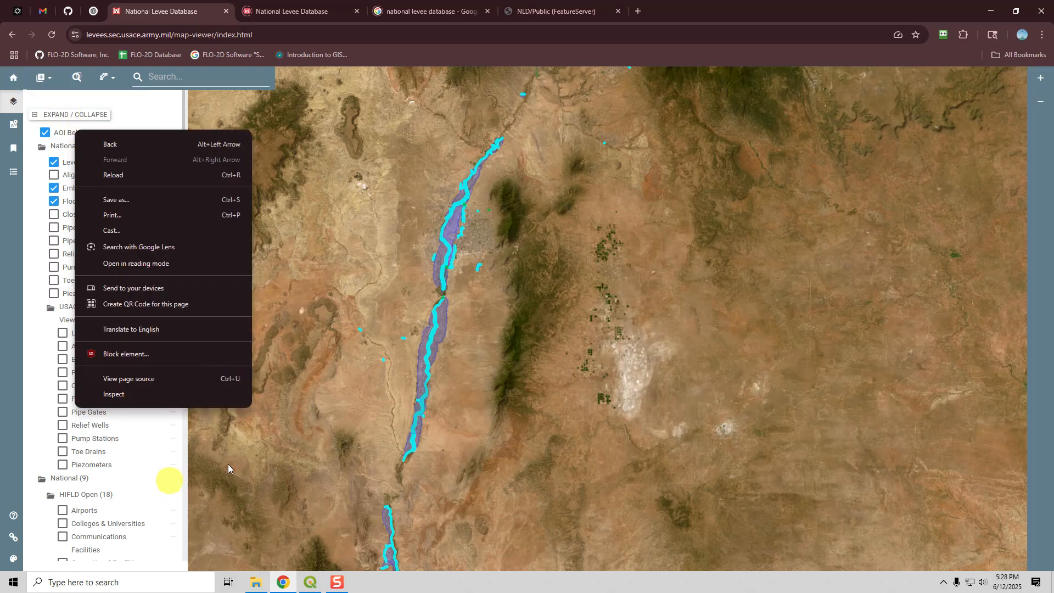
left_click(379, 364)
scroll(387, 393, "up", 3)
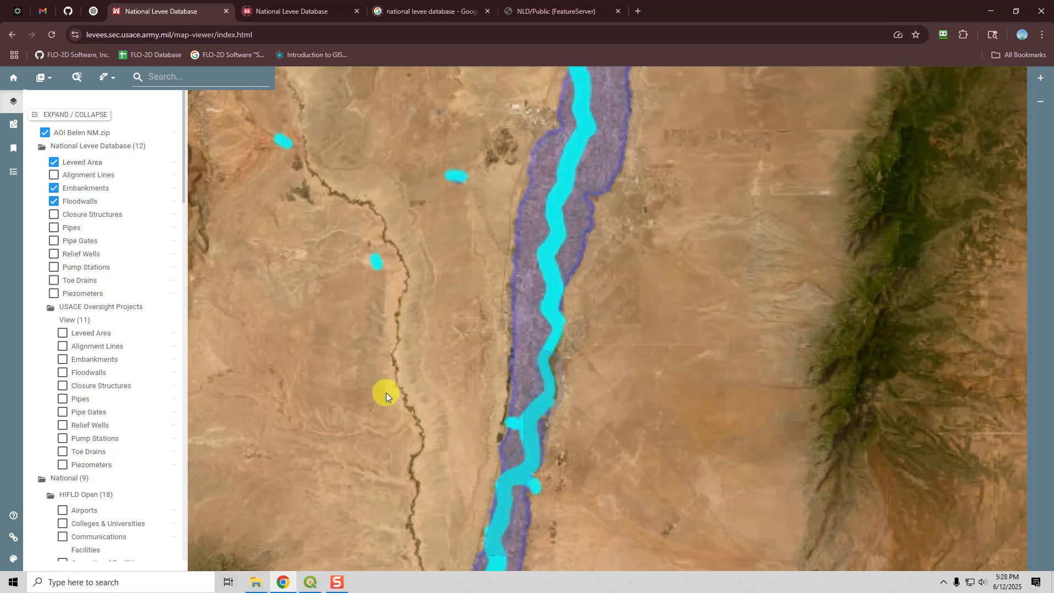
left_click_drag(673, 252, 635, 222)
left_click_drag(670, 91, 671, 85)
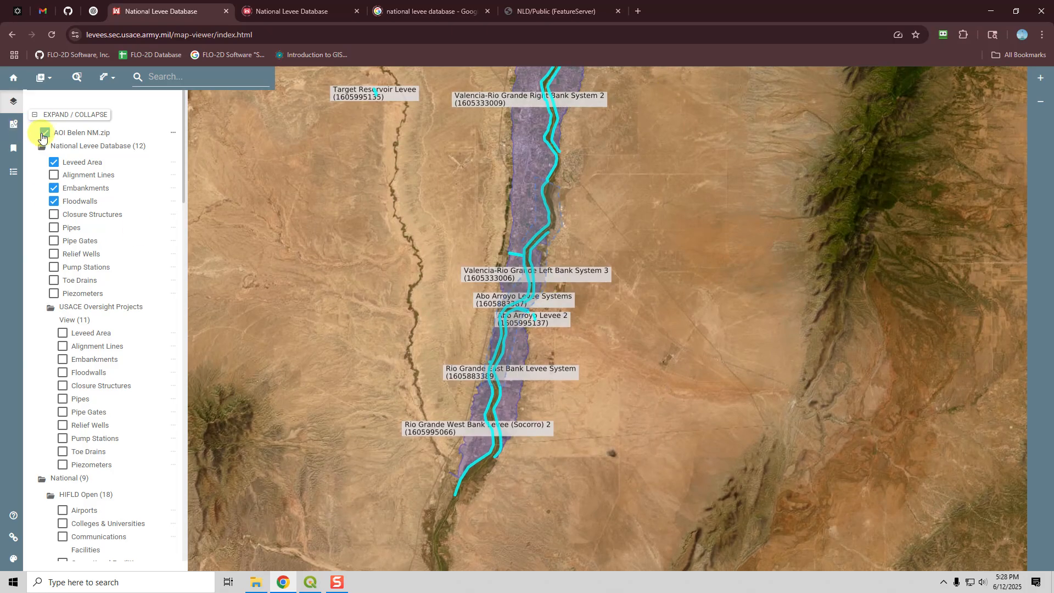
left_click(53, 188)
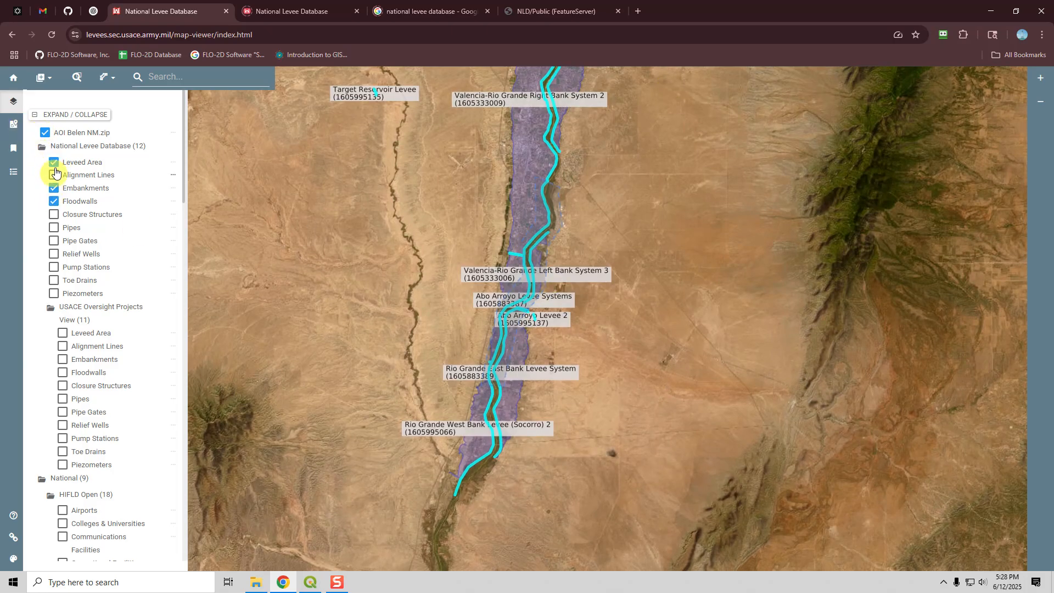
left_click(53, 162)
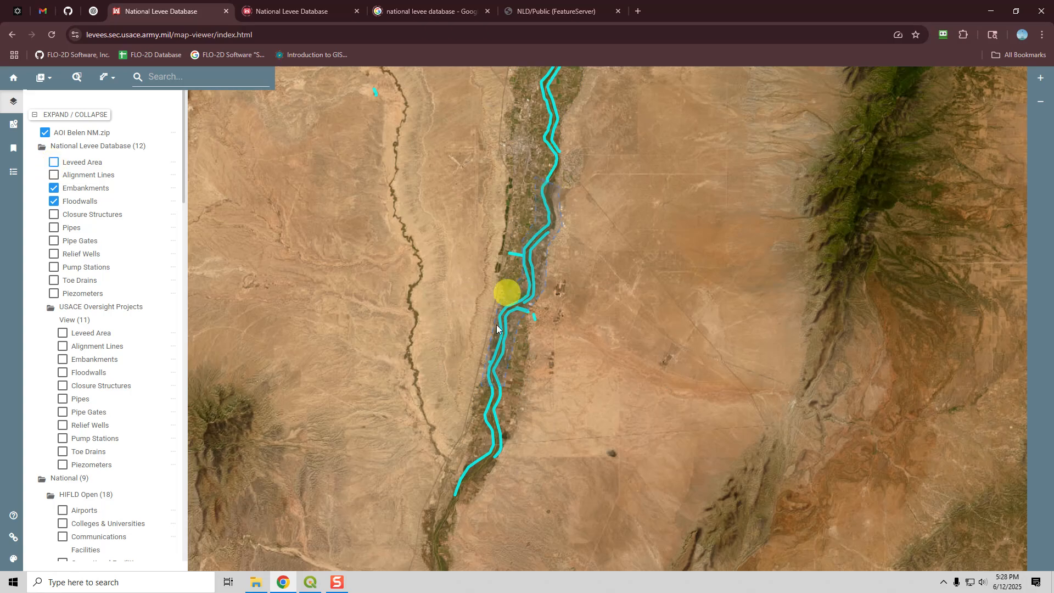
scroll(543, 309, "up", 2)
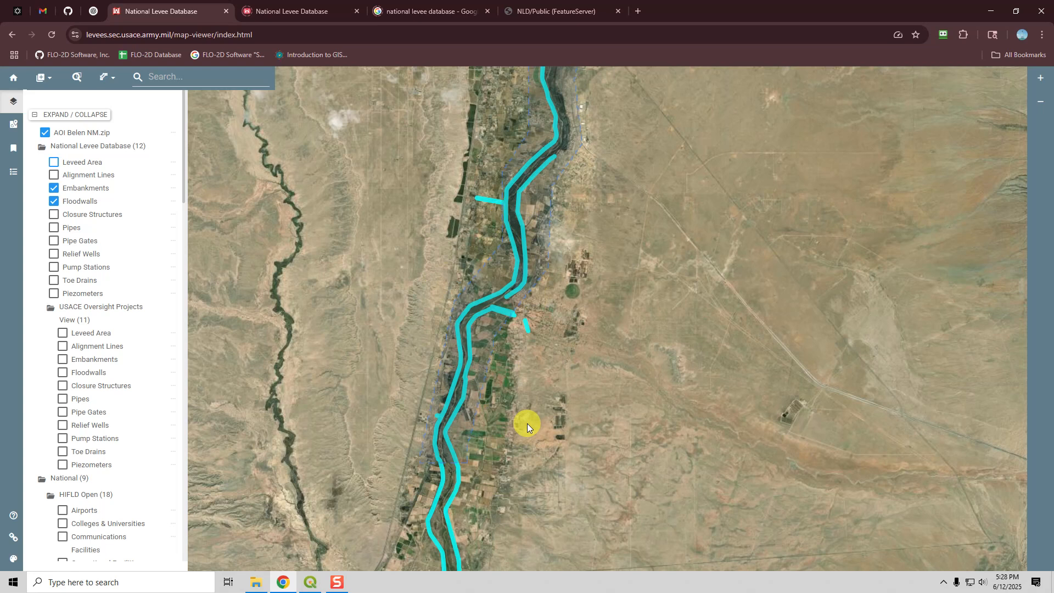
View the Valencia-Rio Grande Right Bank System 2 levee page and the download formats offered for its data
left_click(288, 11)
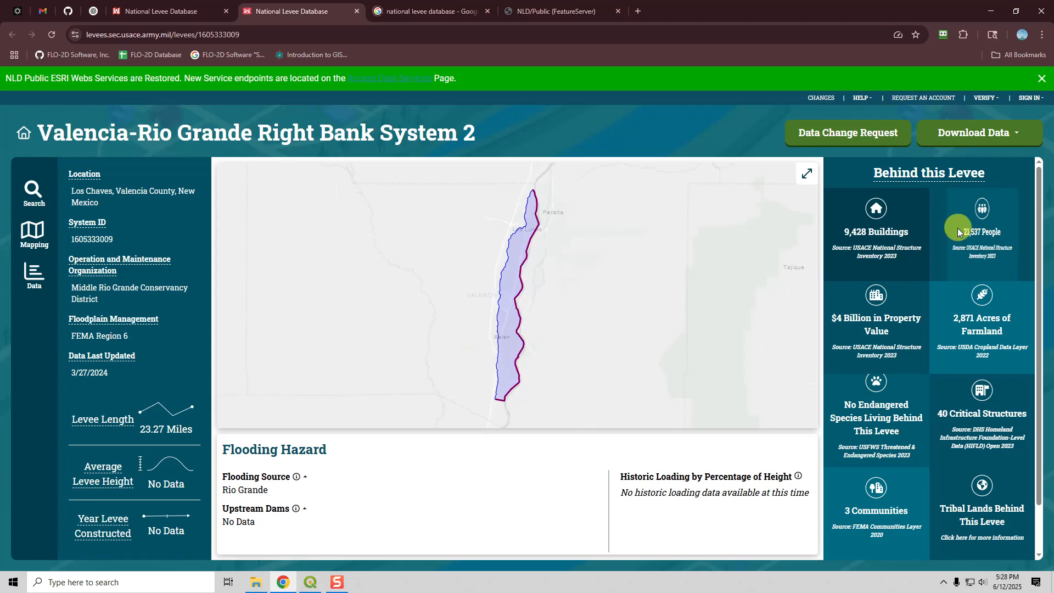
mouse_move(995, 160)
left_click(991, 135)
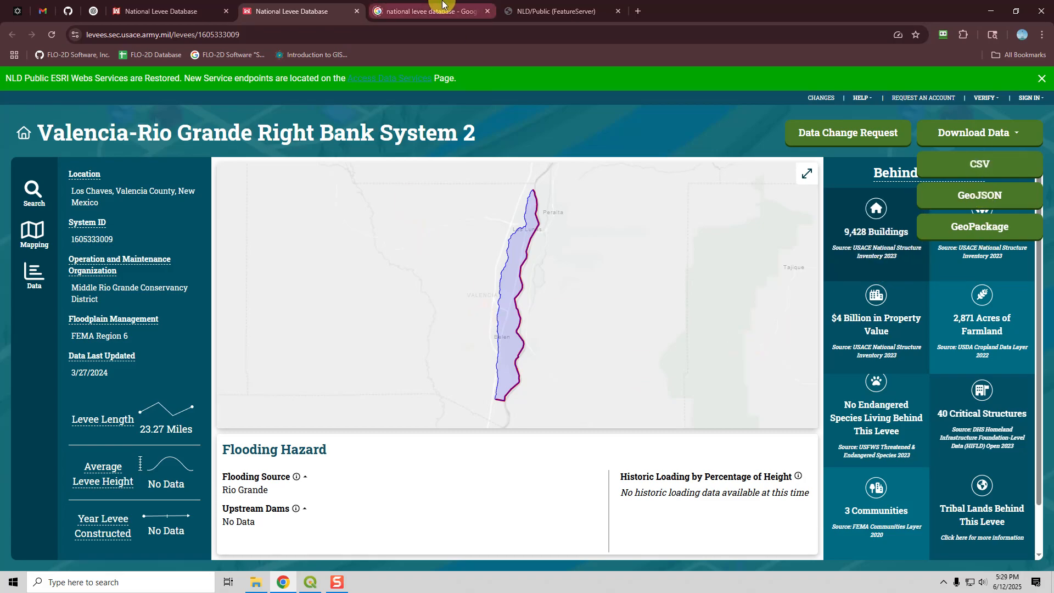
Look over the national levee database search results and the NLD/Public FeatureServer layer directory
left_click(432, 14)
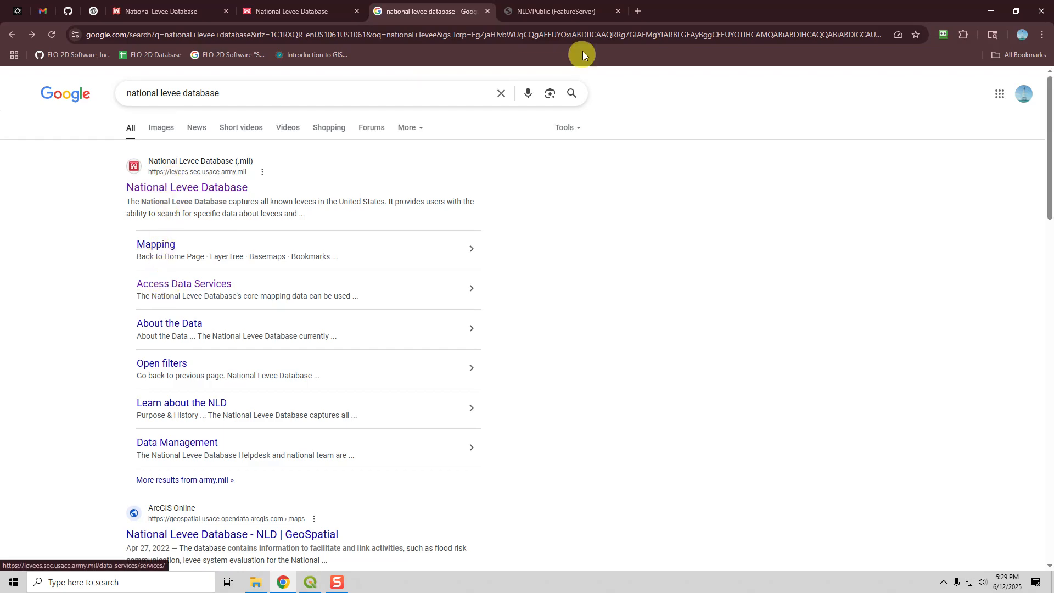
left_click(586, 12)
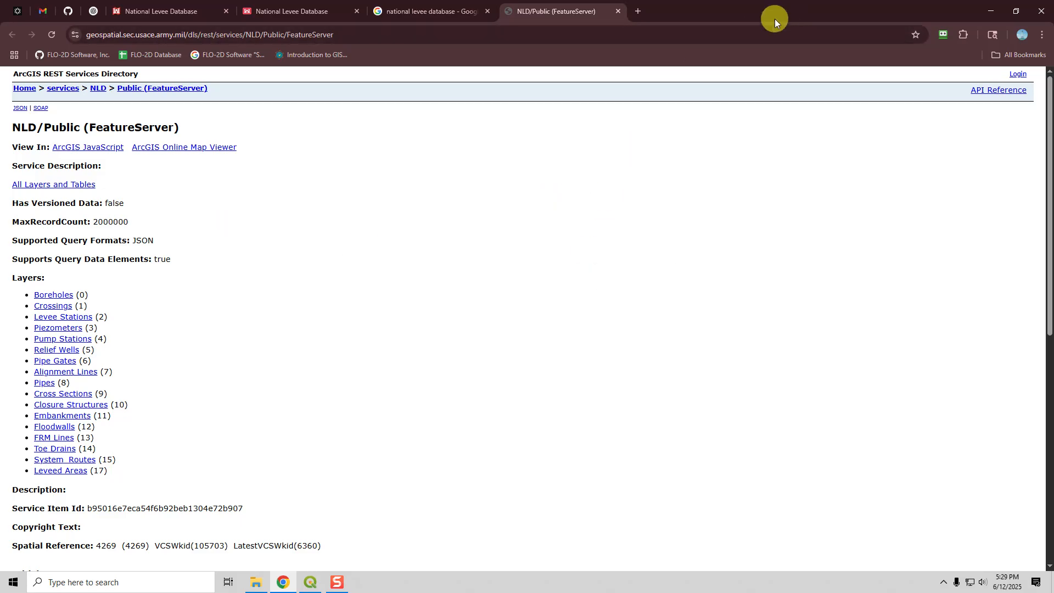
Switch to QGIS and hide the Elev ft layer so the Google Satellite imagery lies directly under the model
left_click_drag(775, 19, 1053, 154)
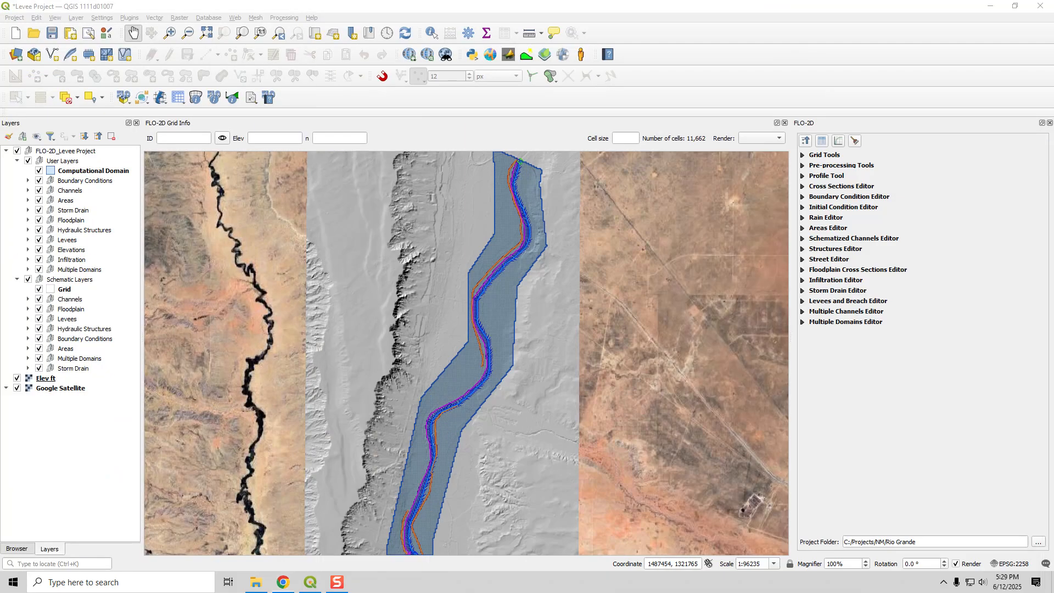
left_click(525, 134)
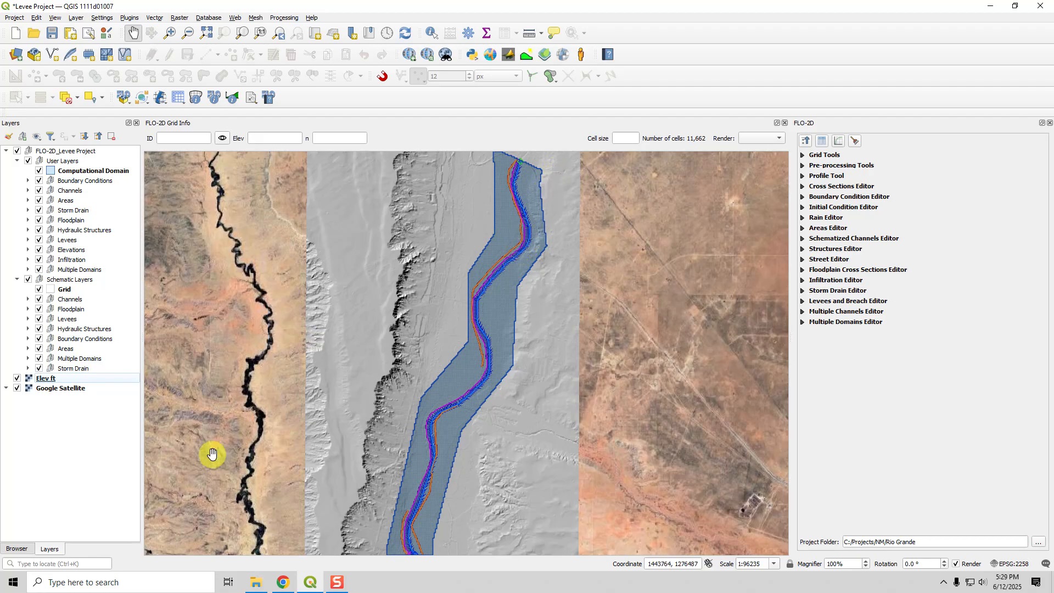
left_click(17, 388)
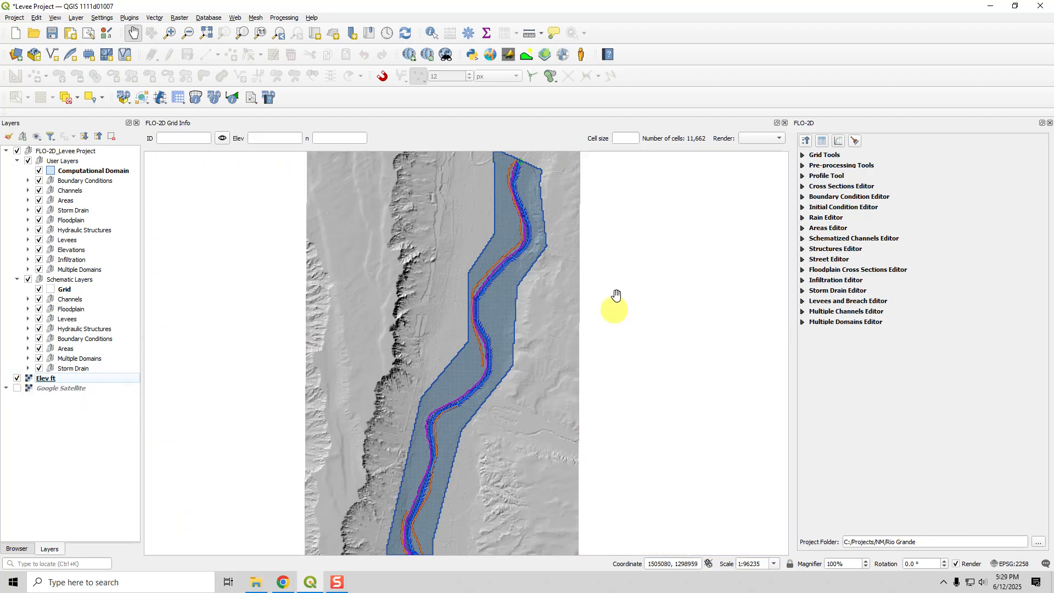
left_click(17, 377)
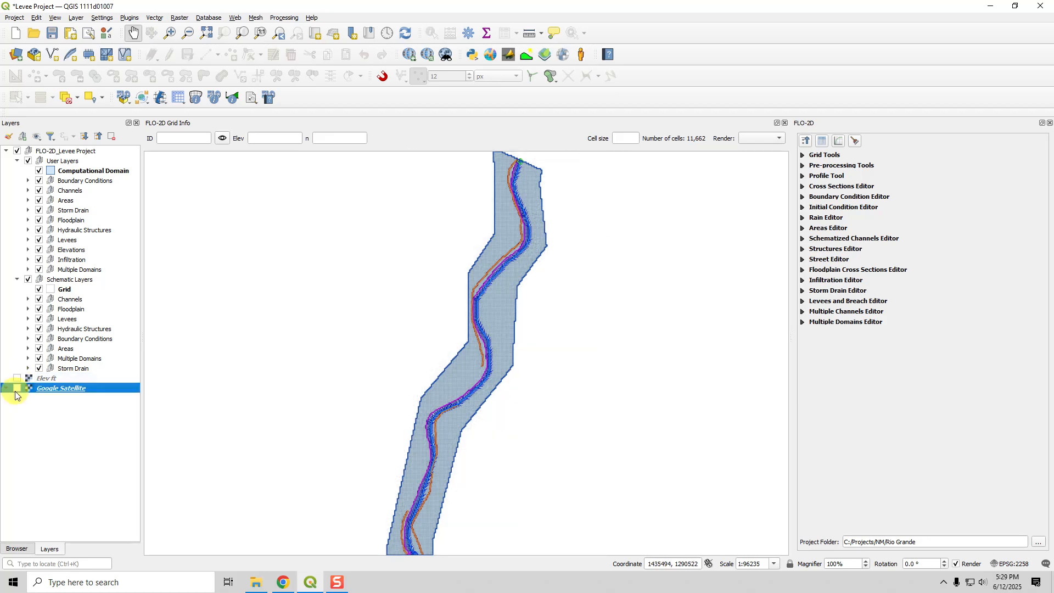
left_click(17, 388)
Hide the Levees groups in both the User Layers and the Schematic Layers near the domain's northern end
left_click_drag(532, 216, 454, 346)
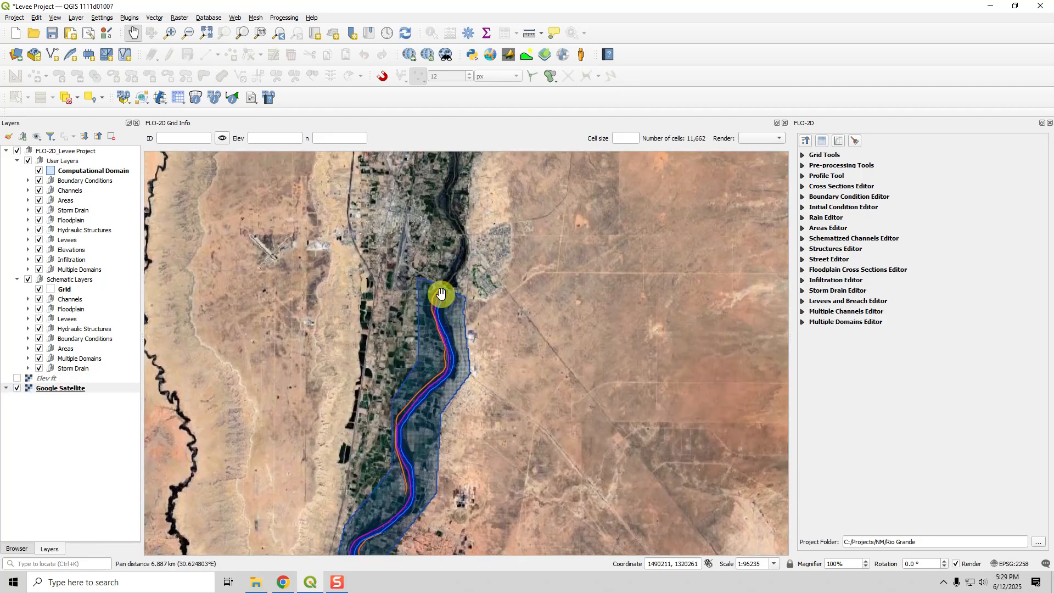
scroll(441, 294, "up", 2)
scroll(336, 359, "up", 2)
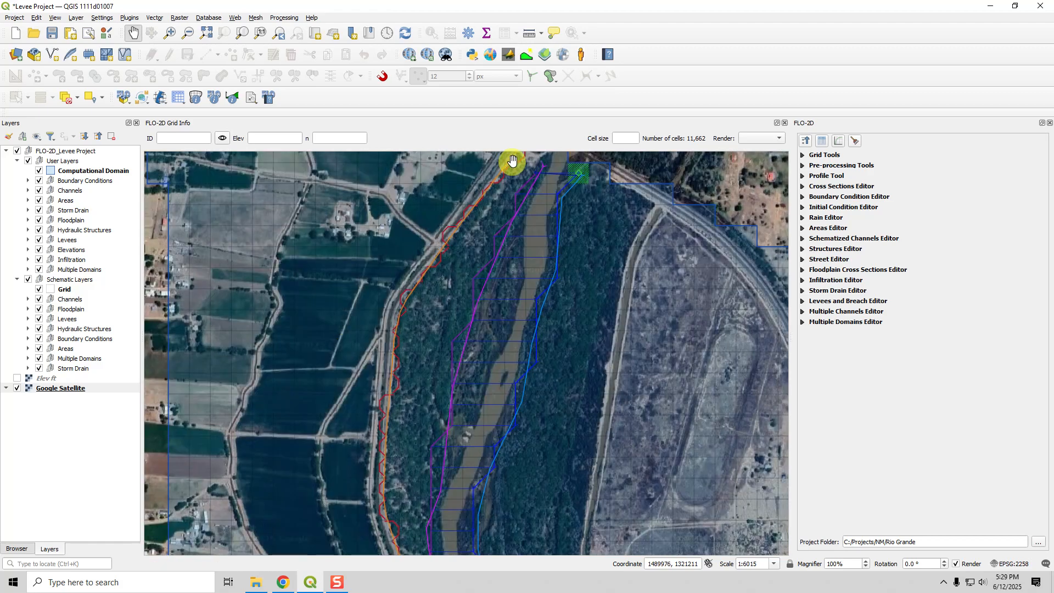
left_click_drag(382, 416, 390, 189)
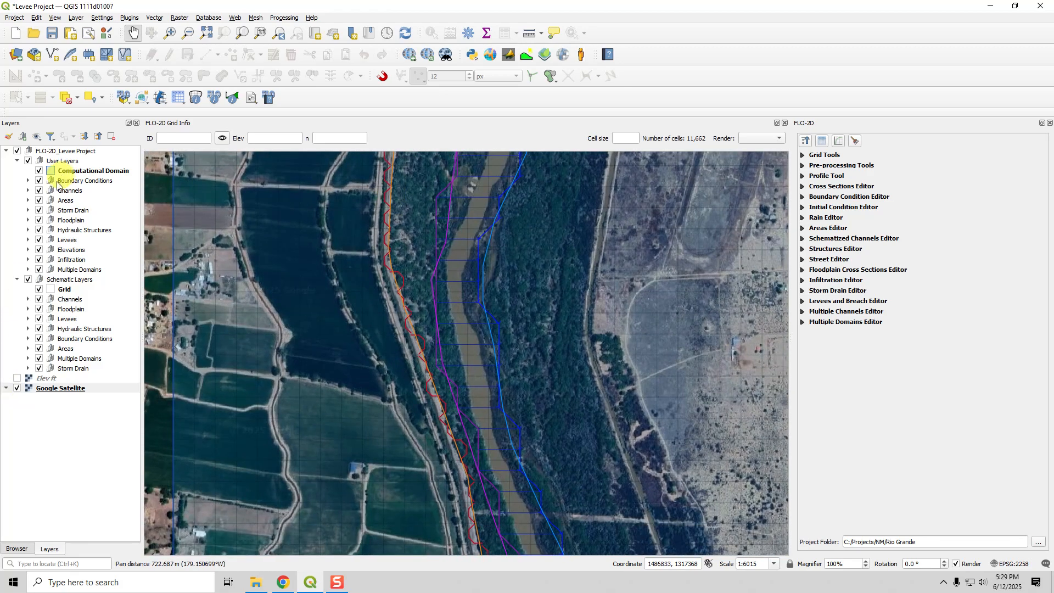
left_click(39, 240)
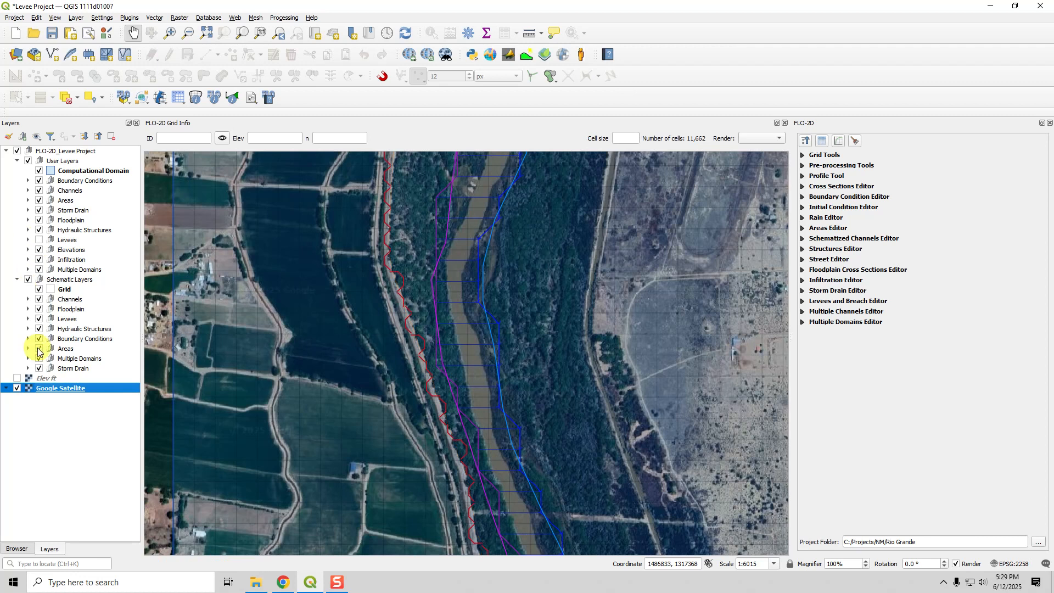
left_click(39, 319)
Examine the levee along the river's west bank and the northern end of the computational domain on the satellite imagery
scroll(411, 317, "up", 2)
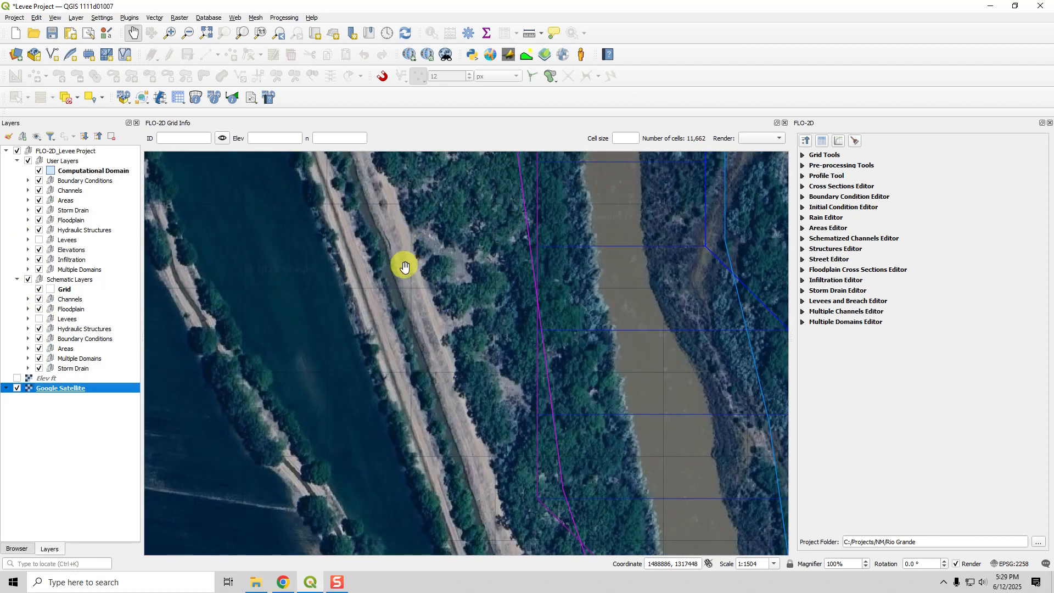
left_click_drag(470, 447, 356, 174)
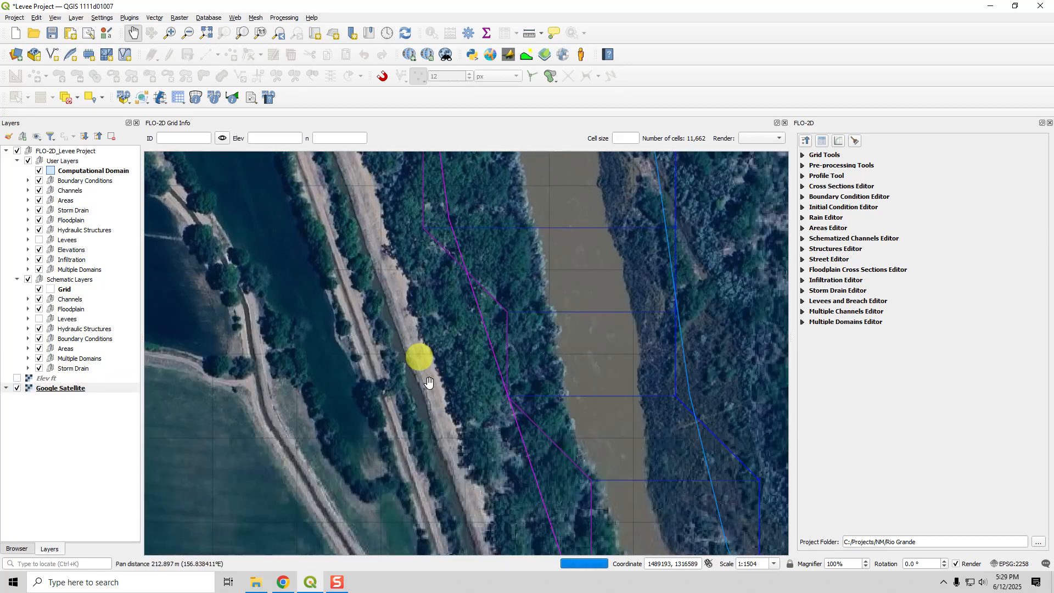
left_click_drag(430, 377, 343, 146)
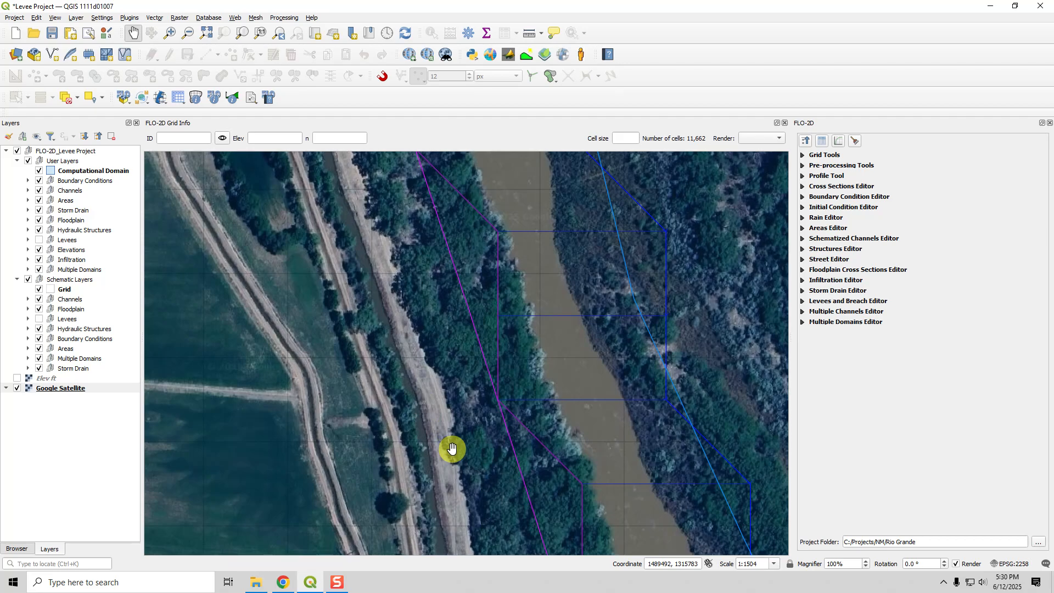
scroll(452, 449, "down", 3)
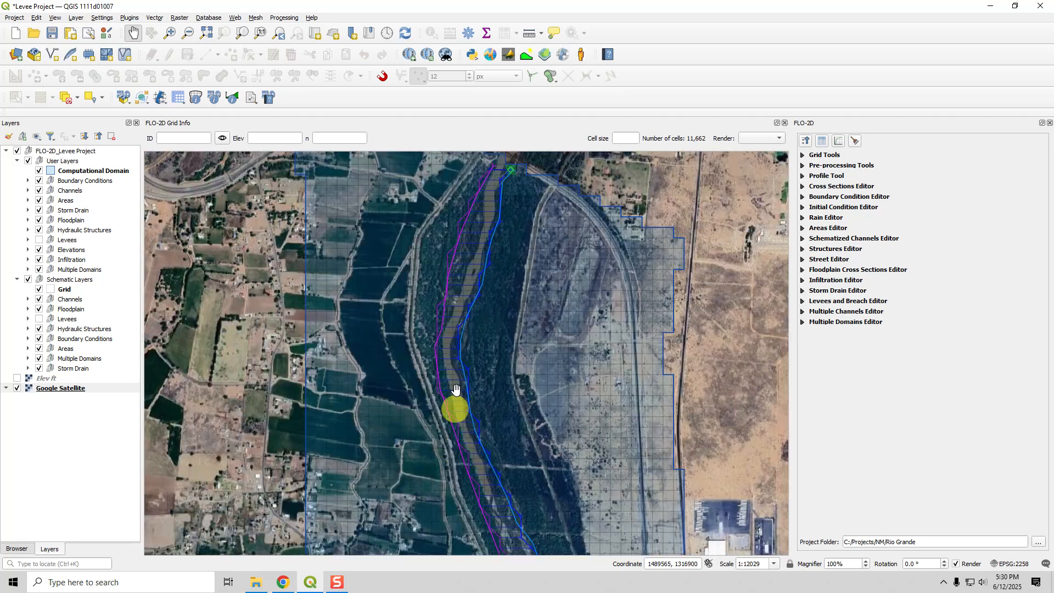
left_click_drag(444, 242, 432, 347)
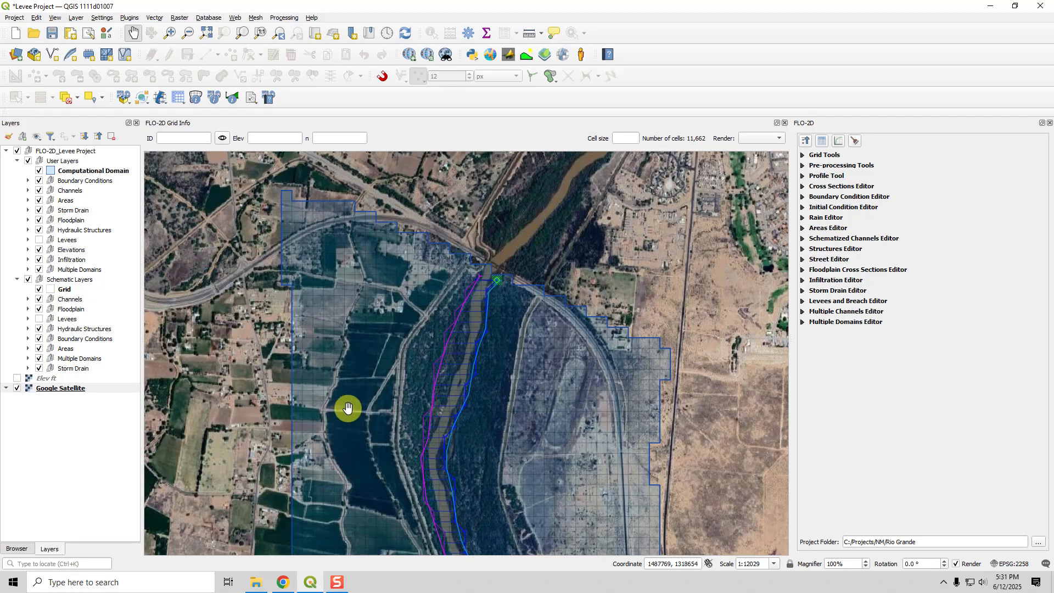
scroll(348, 409, "down", 1)
left_click_drag(355, 420, 391, 341)
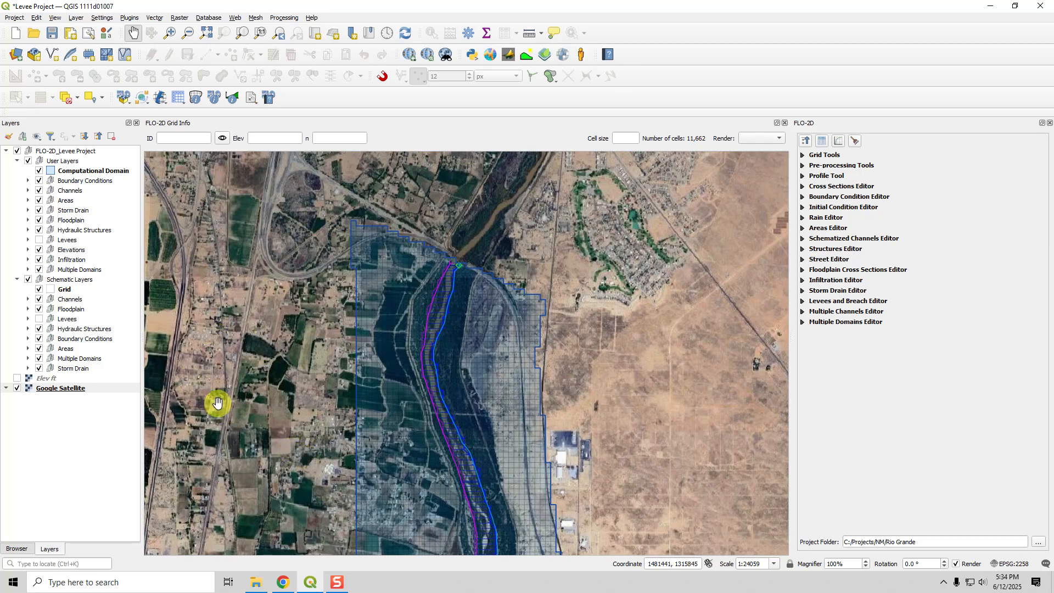
Examine the Rio Grande corridor south of the computational domain and the full modelled reach on the satellite imagery
scroll(219, 412, "down", 2)
left_click_drag(226, 426, 410, 159)
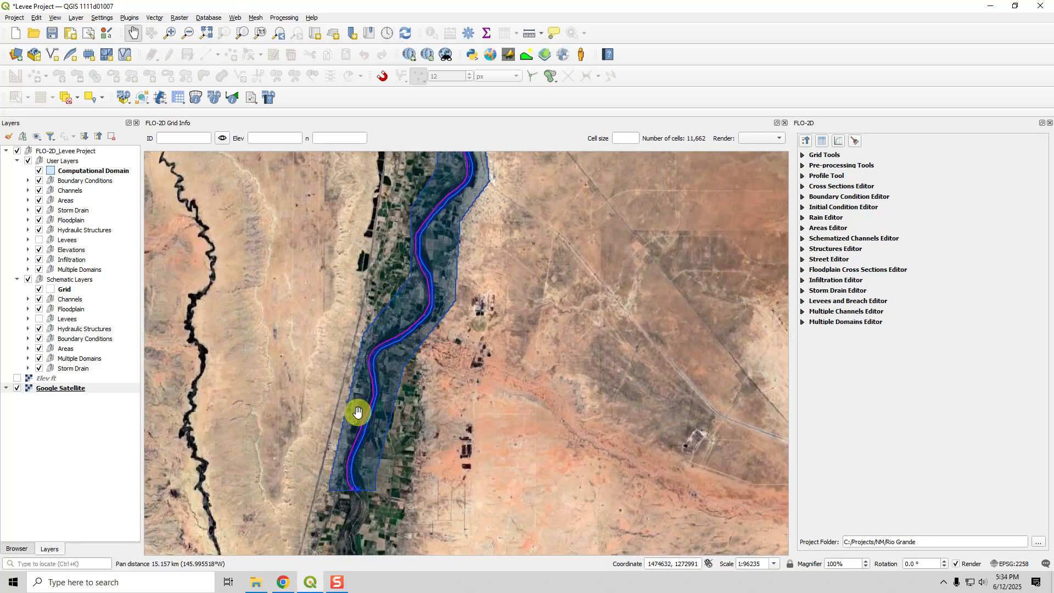
left_click_drag(331, 467, 437, 150)
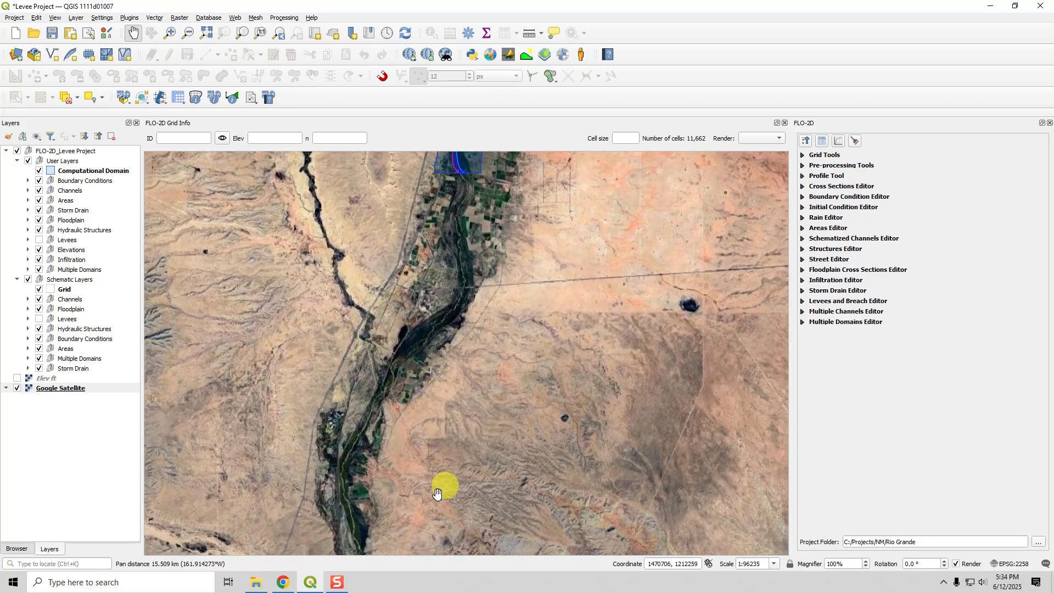
left_click_drag(416, 504, 440, 407)
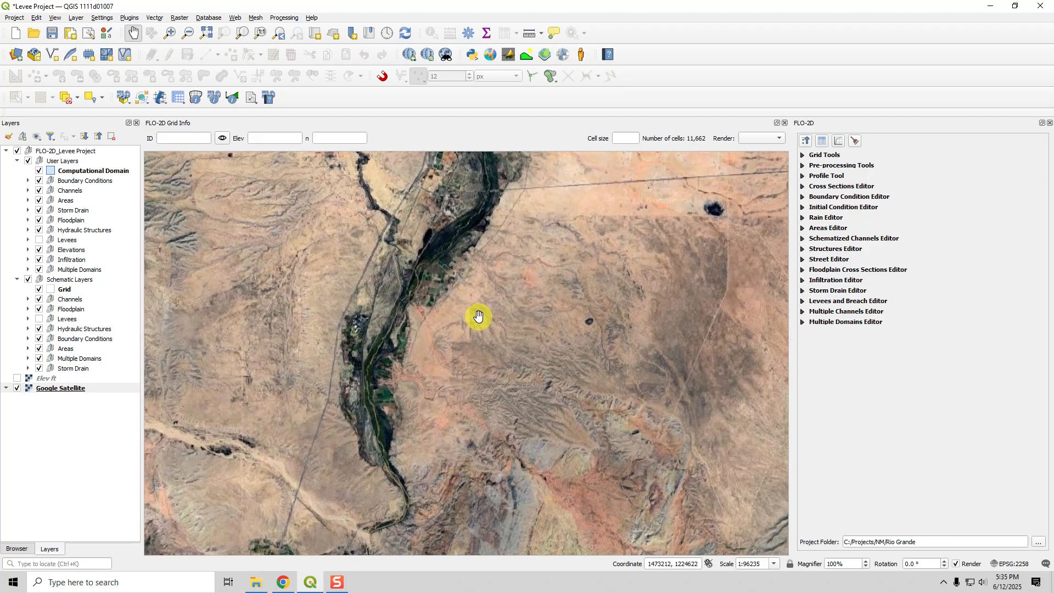
scroll(395, 299, "down", 2)
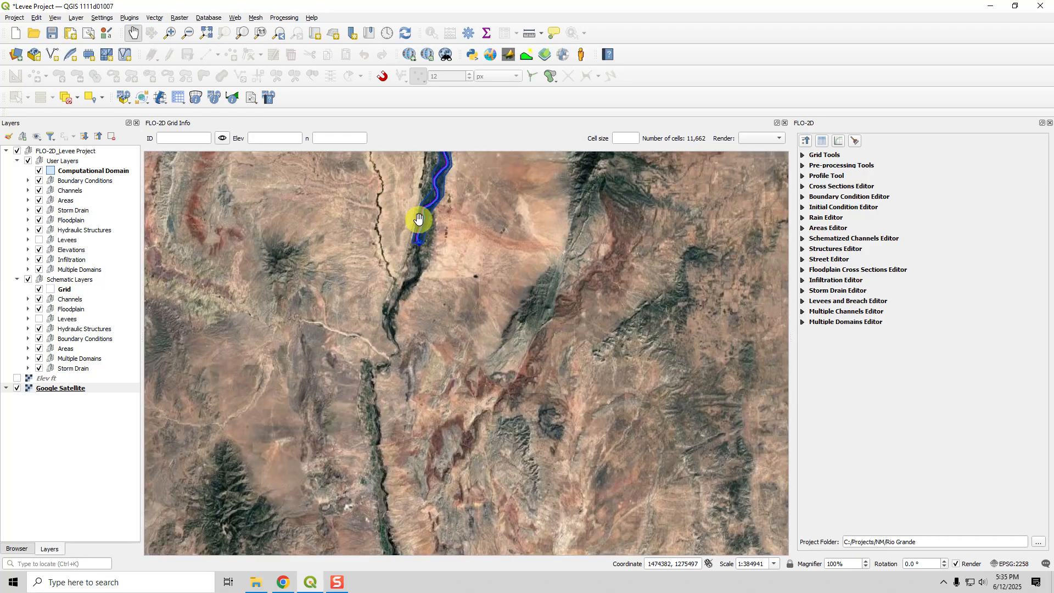
left_click_drag(417, 223, 391, 357)
scroll(374, 346, "up", 2)
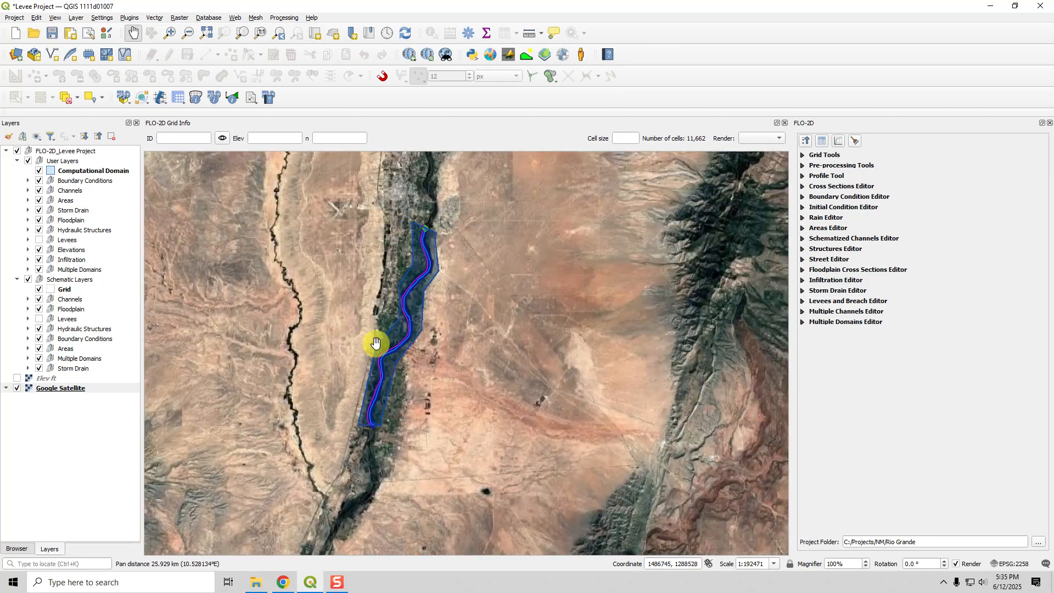
left_click_drag(506, 324, 499, 370)
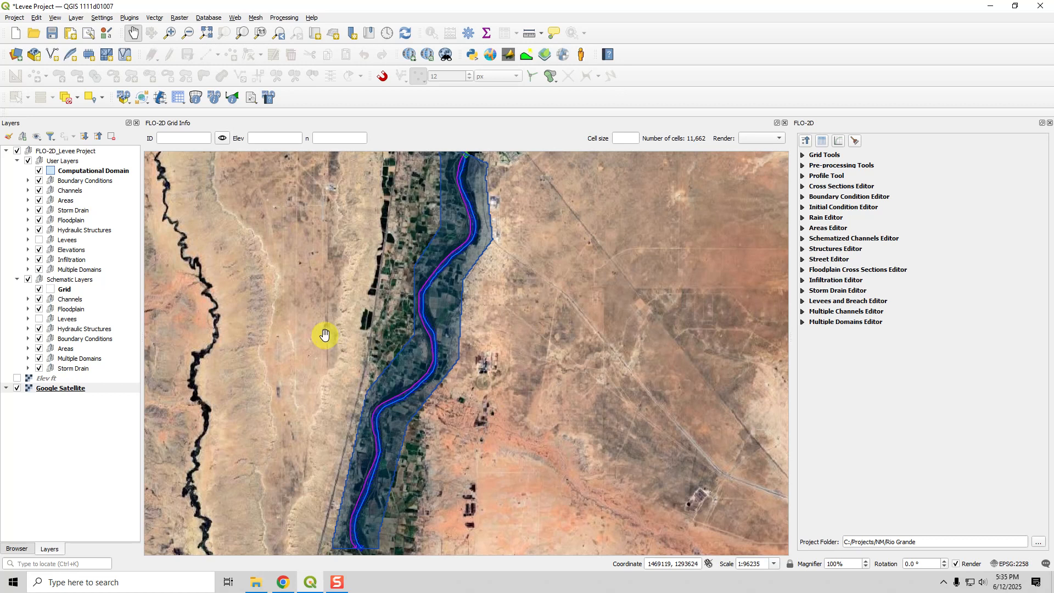
Show the Levees group in the User Layers again over the northern part of the computational domain
left_click(39, 240)
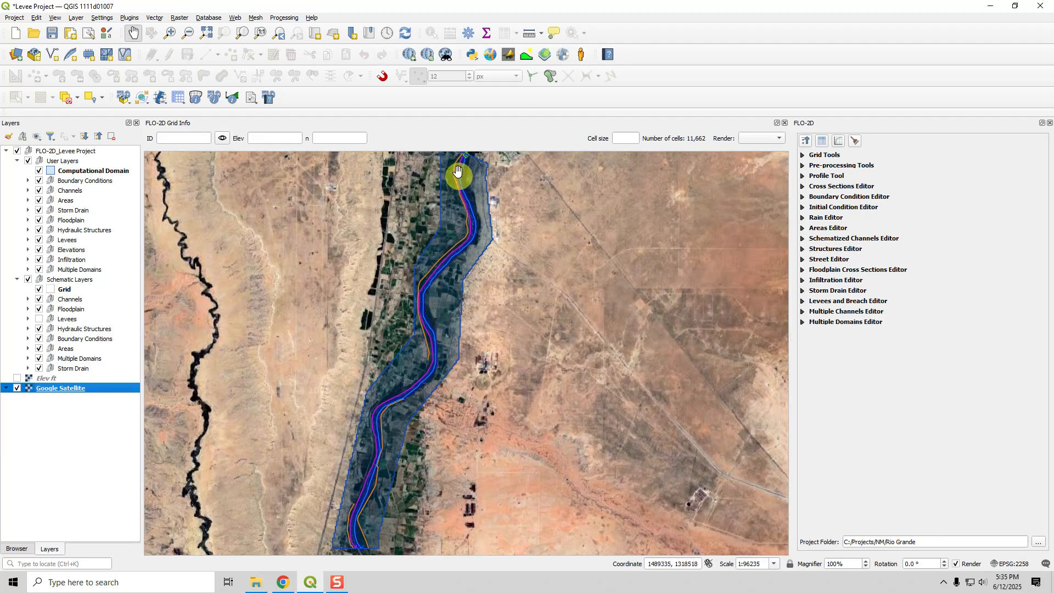
left_click_drag(453, 194, 433, 238)
scroll(449, 204, "up", 1)
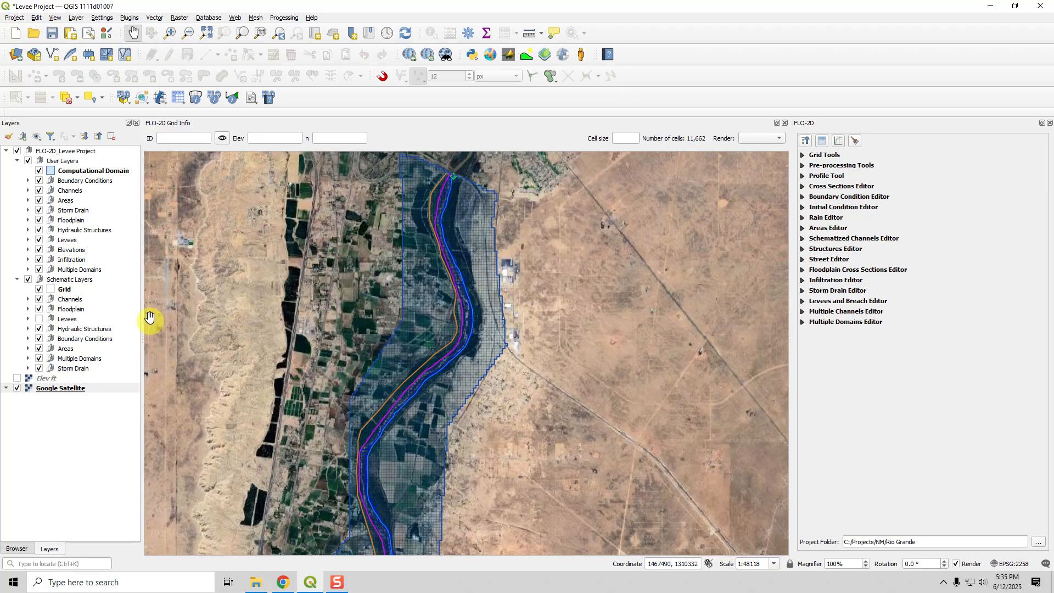
Turn on editing for the Levee Lines user layer and start adding a line feature
left_click(28, 240)
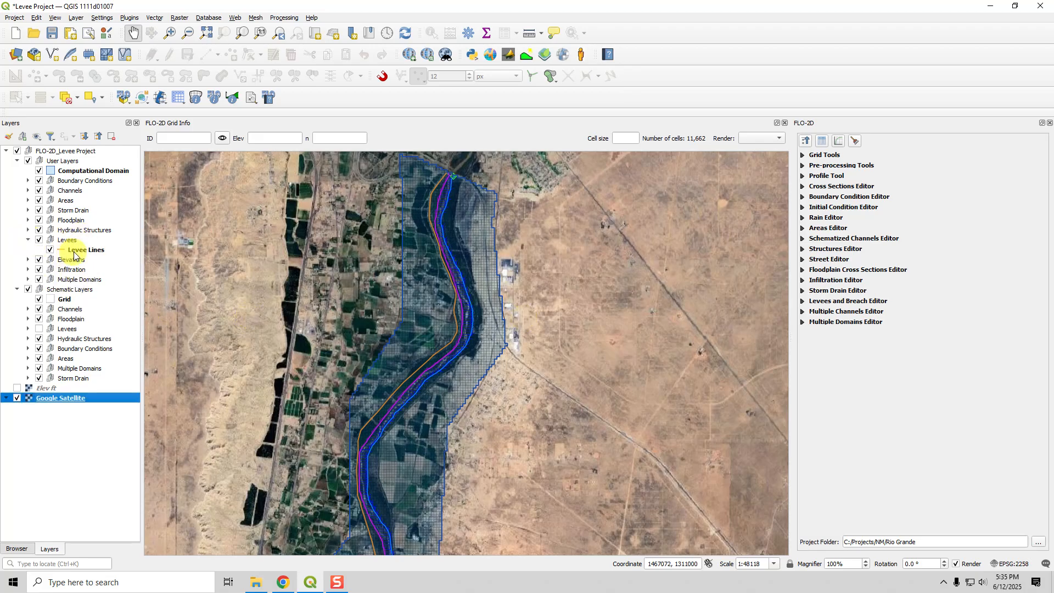
left_click(69, 251)
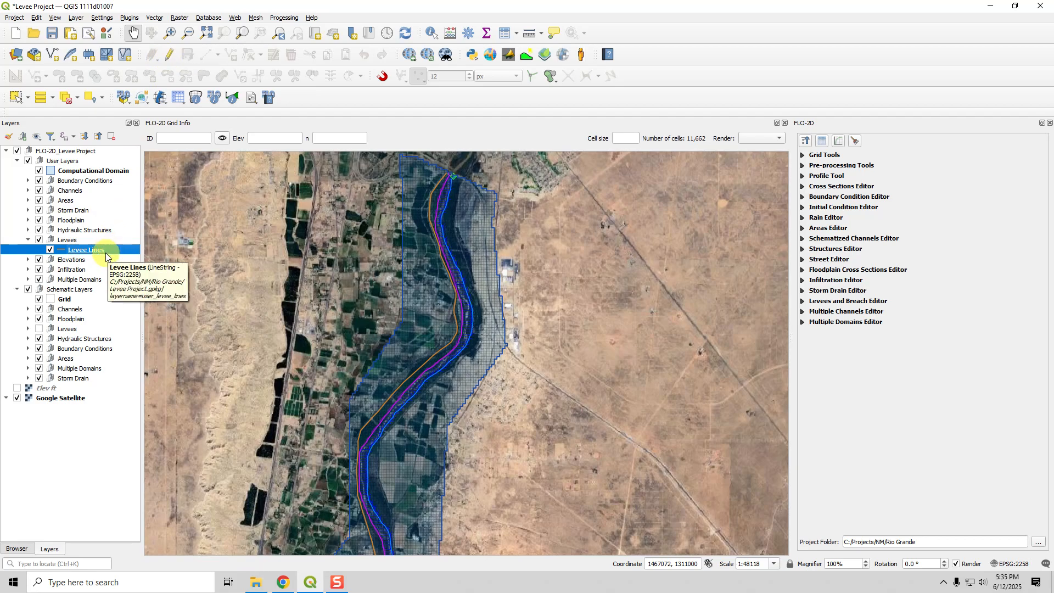
left_click(169, 55)
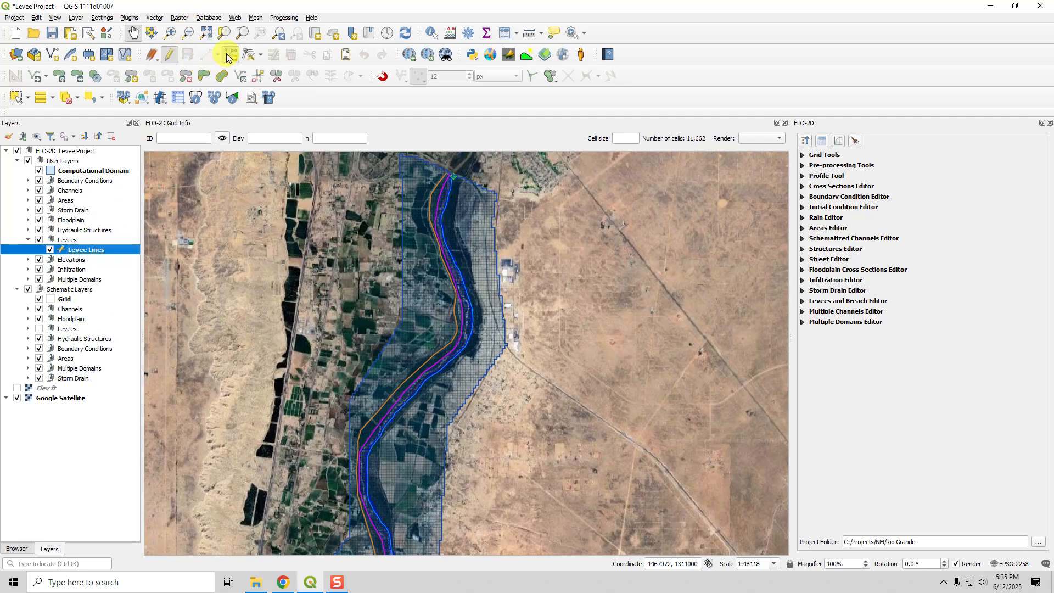
left_click(206, 55)
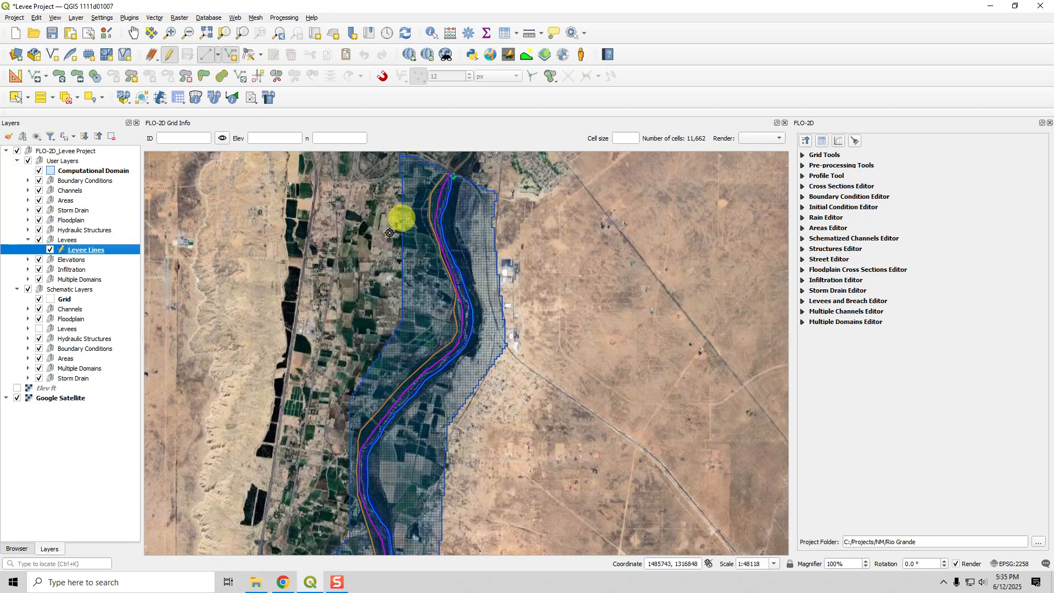
Start the levee line at the northern railroad bridge and trace the west bank levee crest southwest, around its first bend to the south
scroll(443, 183, "up", 2)
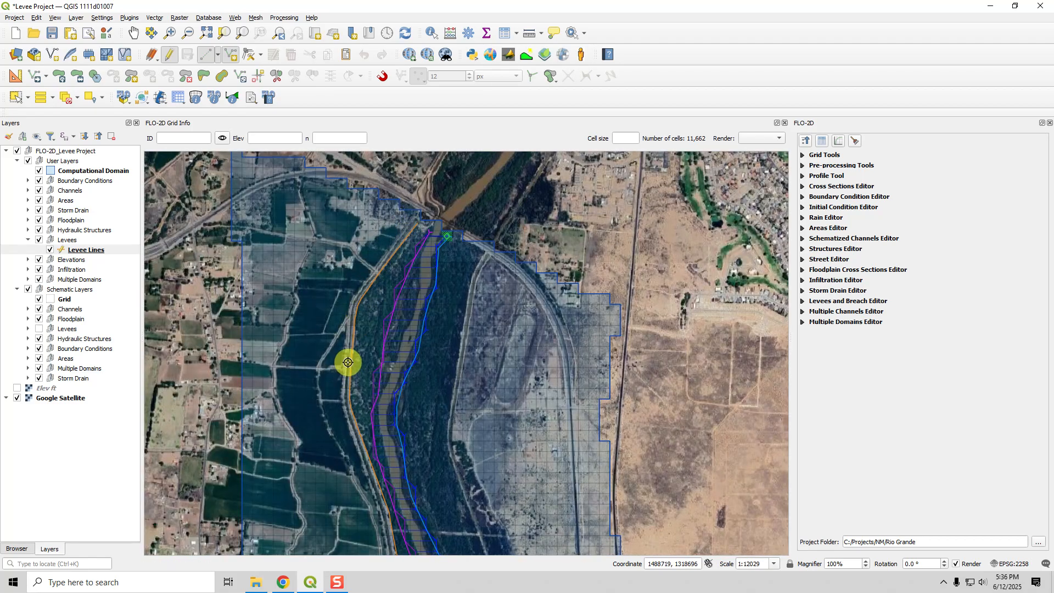
scroll(432, 223, "up", 2)
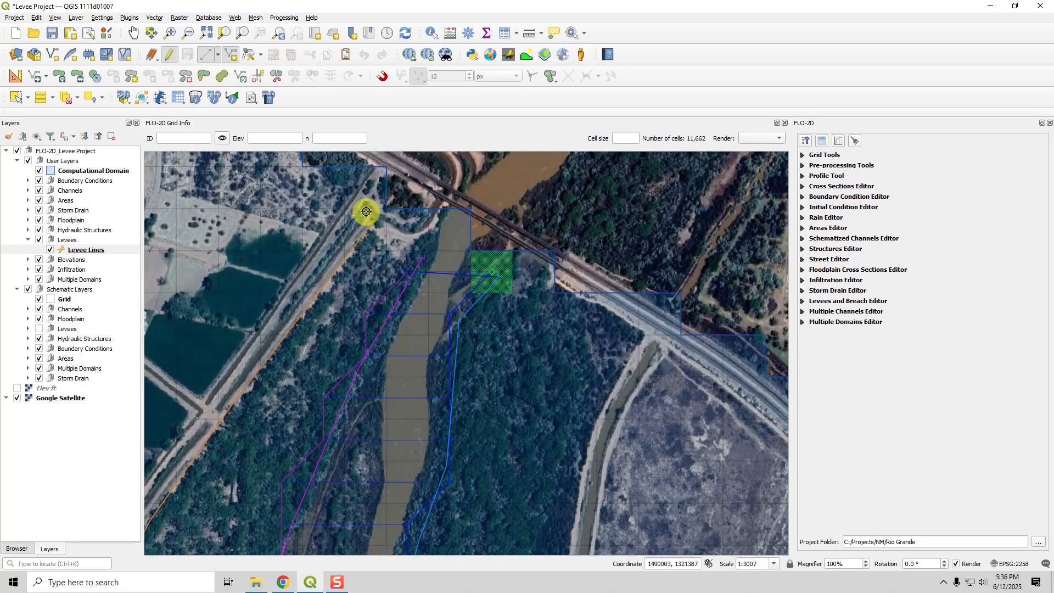
scroll(278, 345, "up", 2)
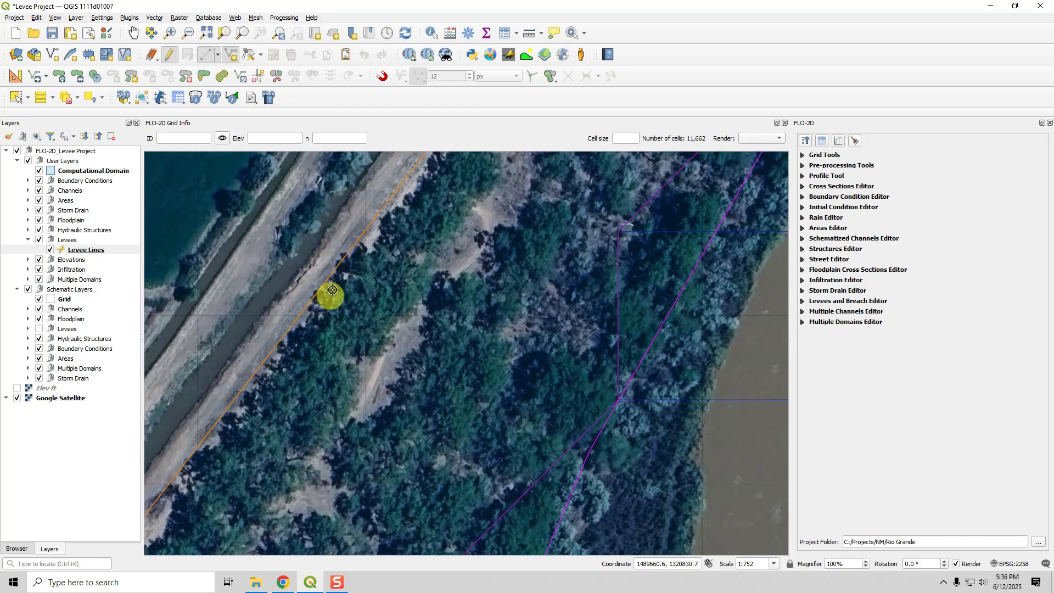
scroll(315, 314, "down", 2)
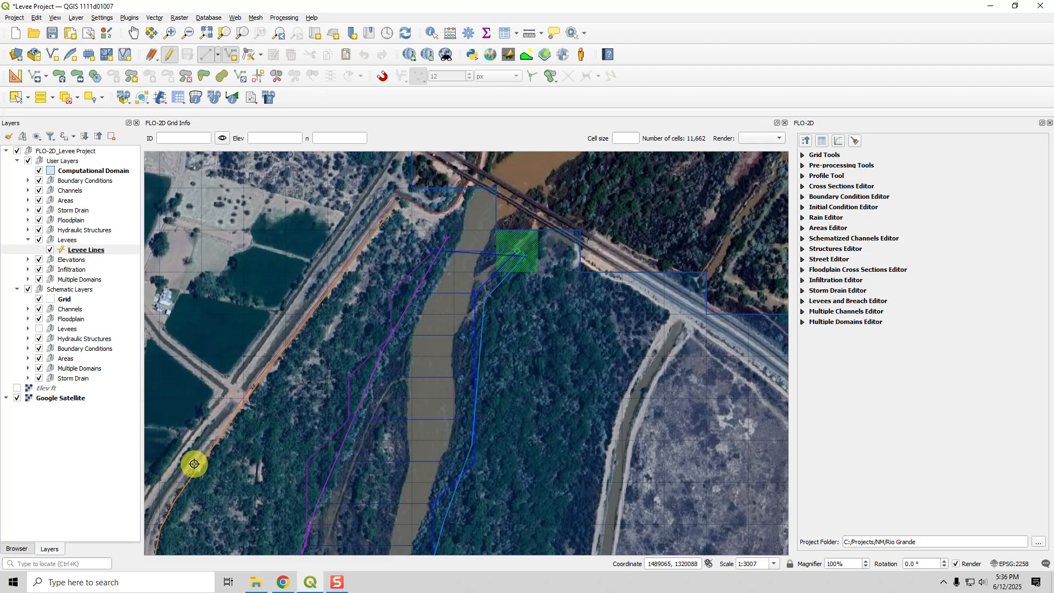
key("Down")
key("Down")
key("Left")
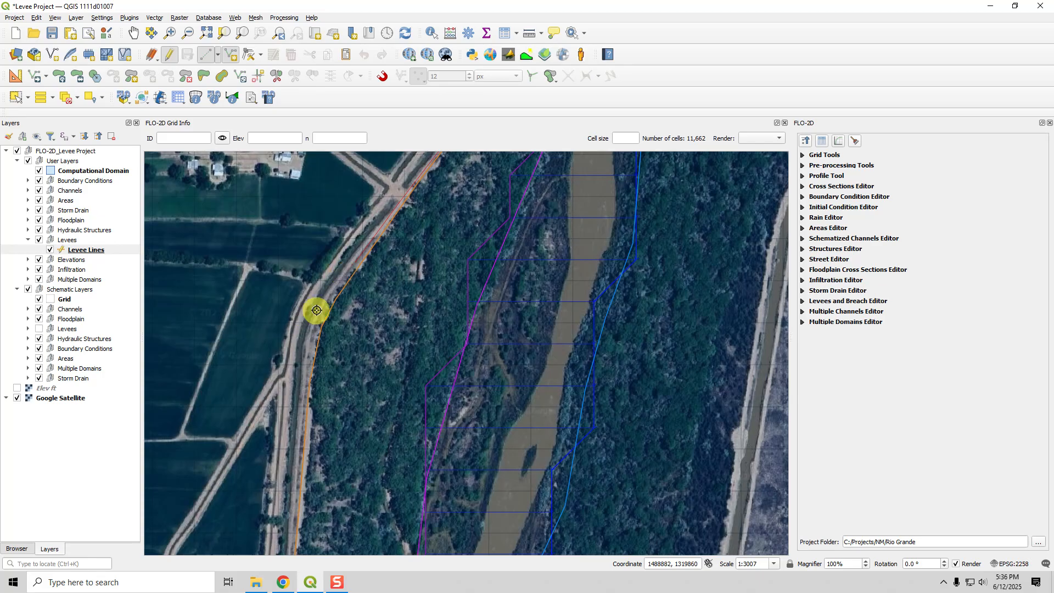
left_click(312, 337)
left_click(301, 425)
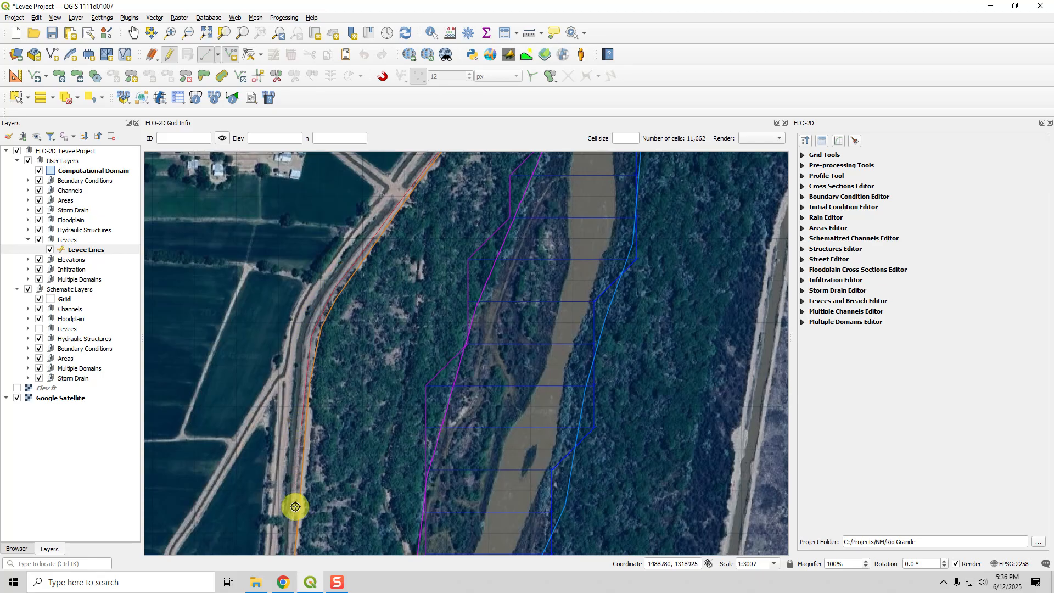
Continue the levee line south along the west bank crest and around the bend where the levee turns southeast
key("Down")
key("Down")
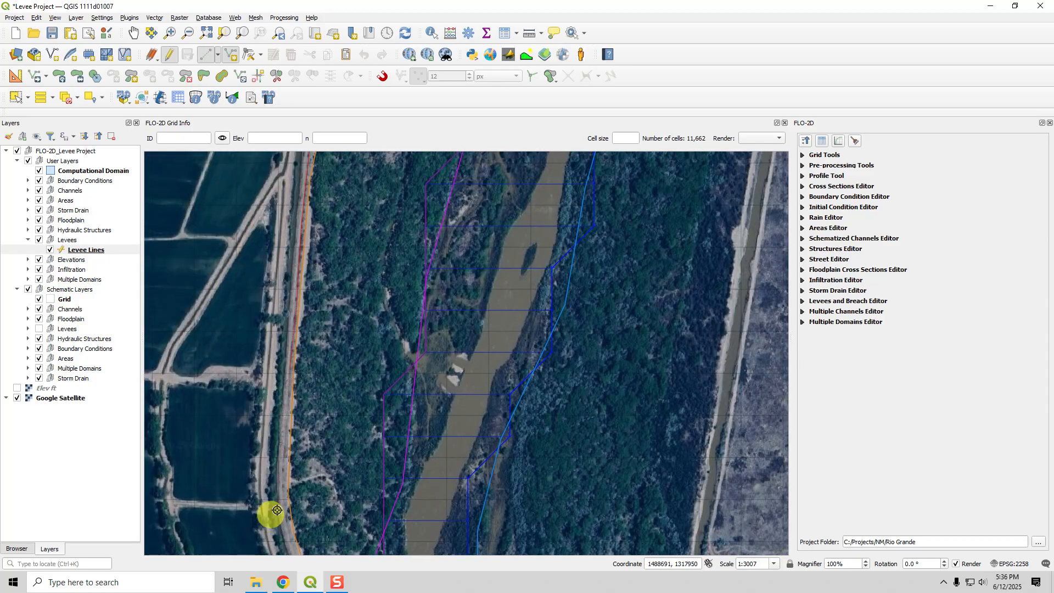
key("Down")
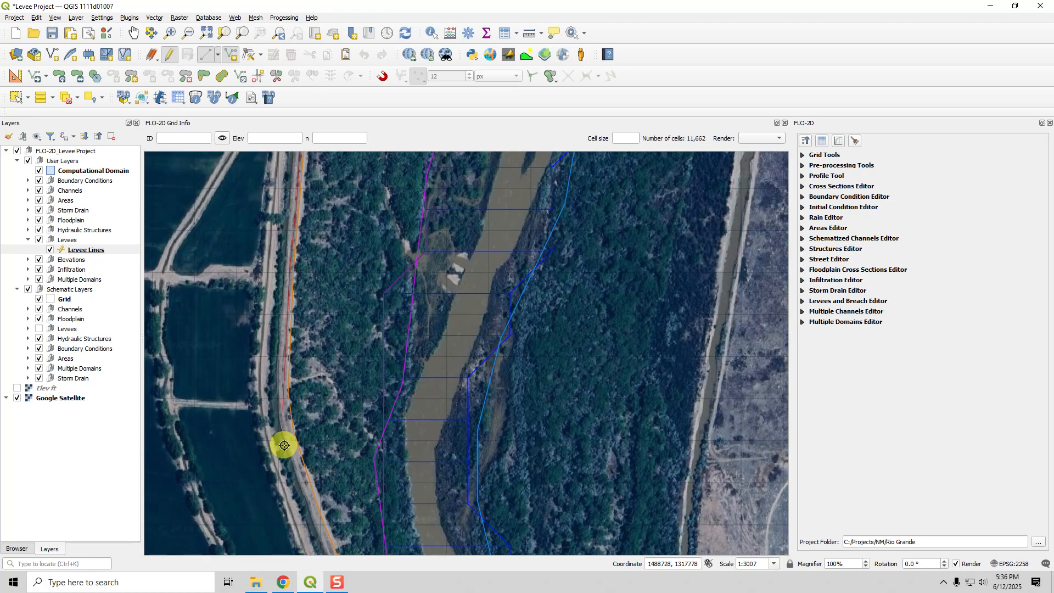
key("Down")
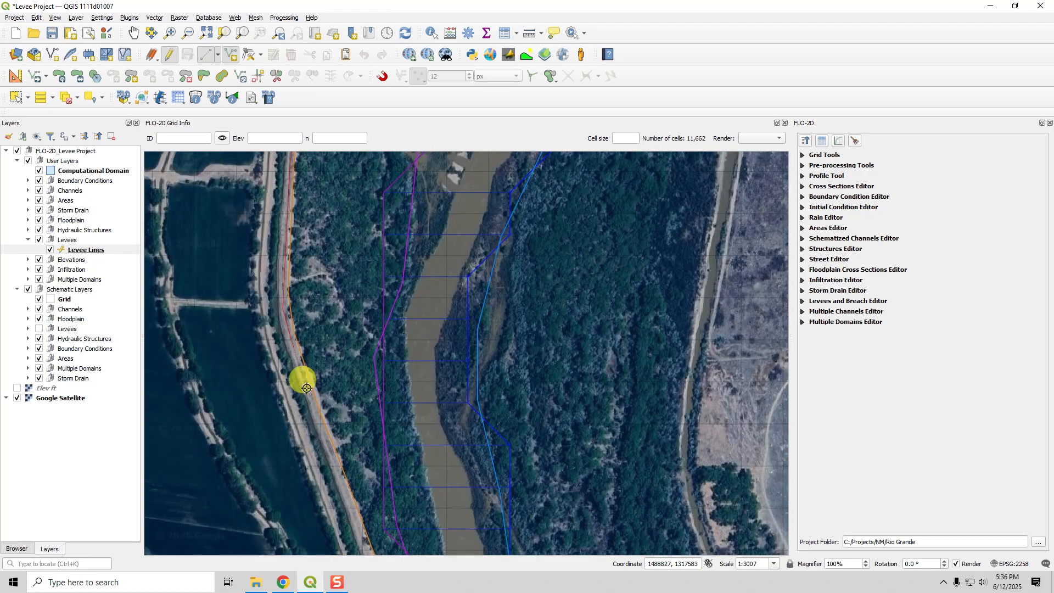
key("Down")
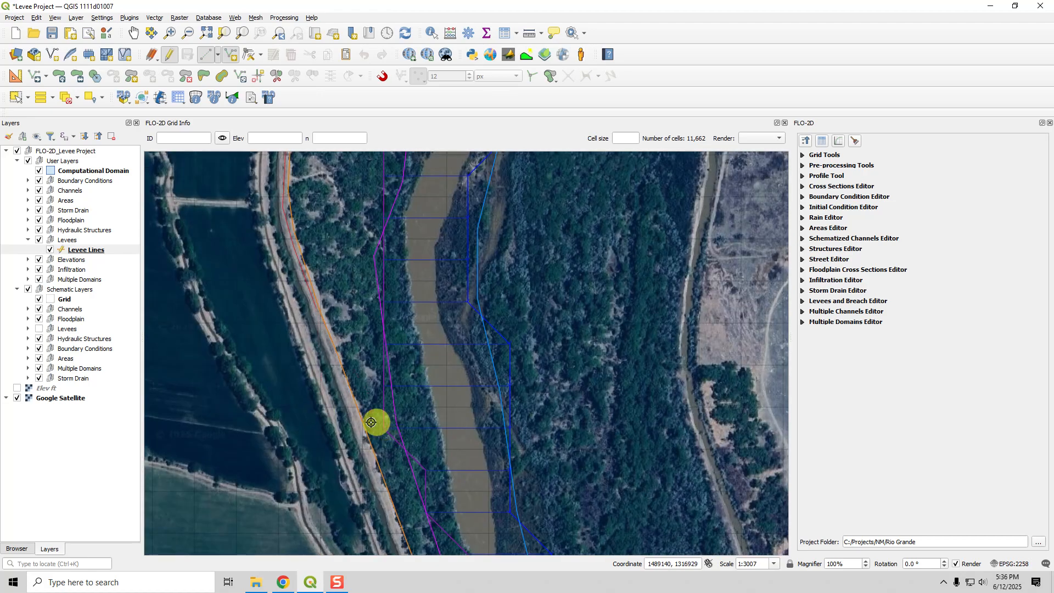
key("Down")
key("Down")
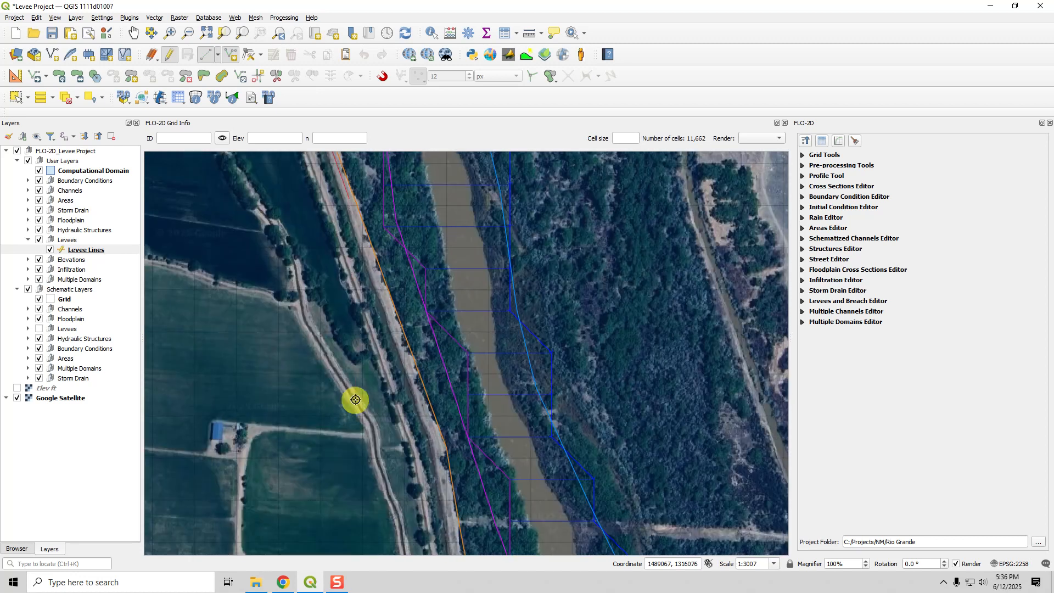
Extend the levee line along the crest beside the farm fields, past the cleared strip that crosses the river
left_click(405, 347)
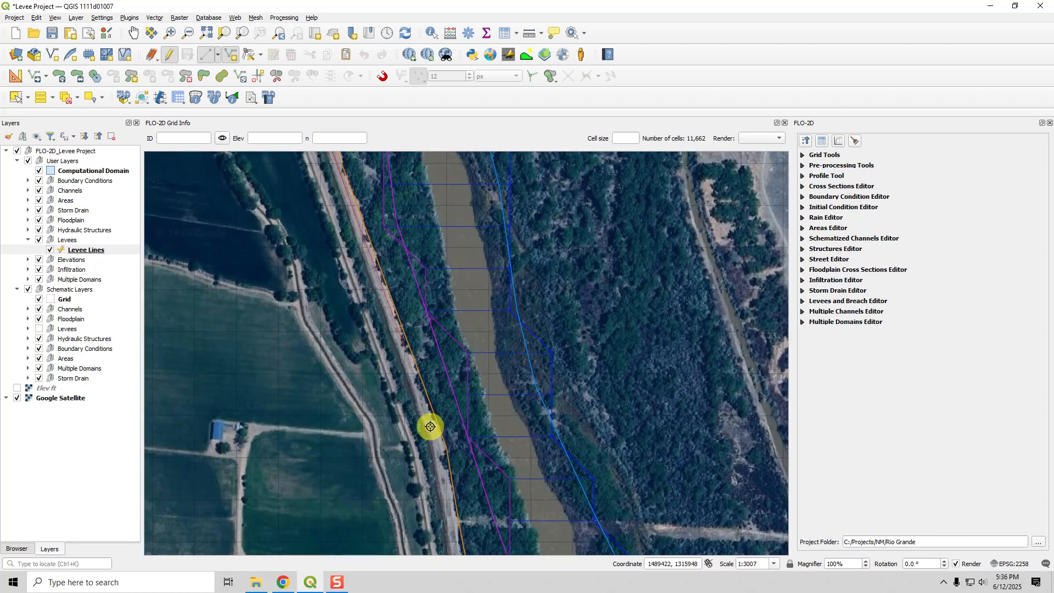
key("Down")
key("Down")
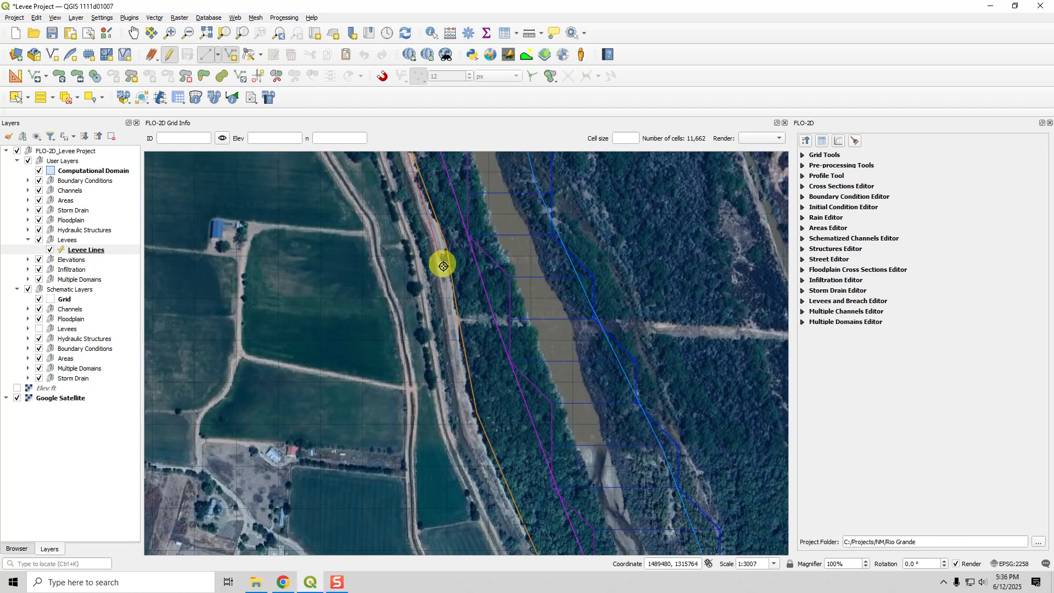
left_click(444, 264)
left_click(452, 326)
left_click(460, 388)
left_click(469, 428)
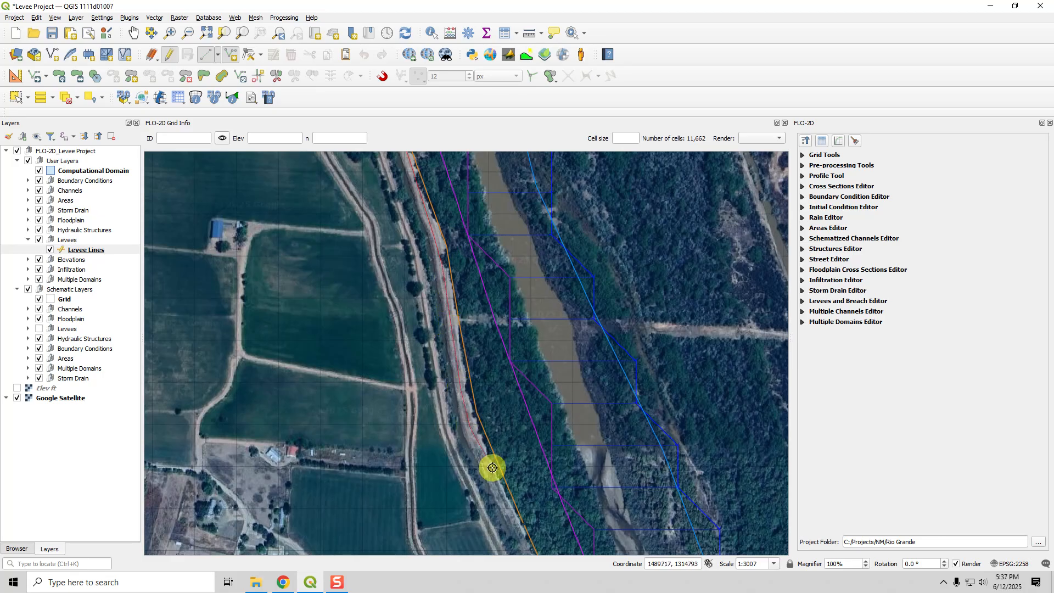
left_click(493, 468)
Carry the levee line southeast along the crest past the farmhouses toward the bend where the levee turns south
key("Down")
key("Down")
key("Down")
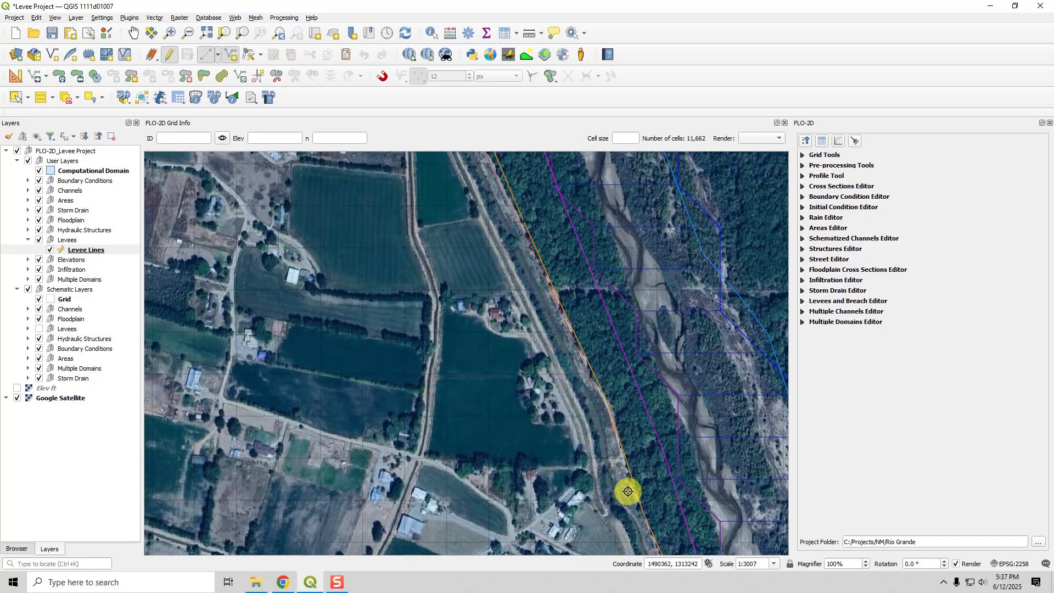
key("Down")
key("Down")
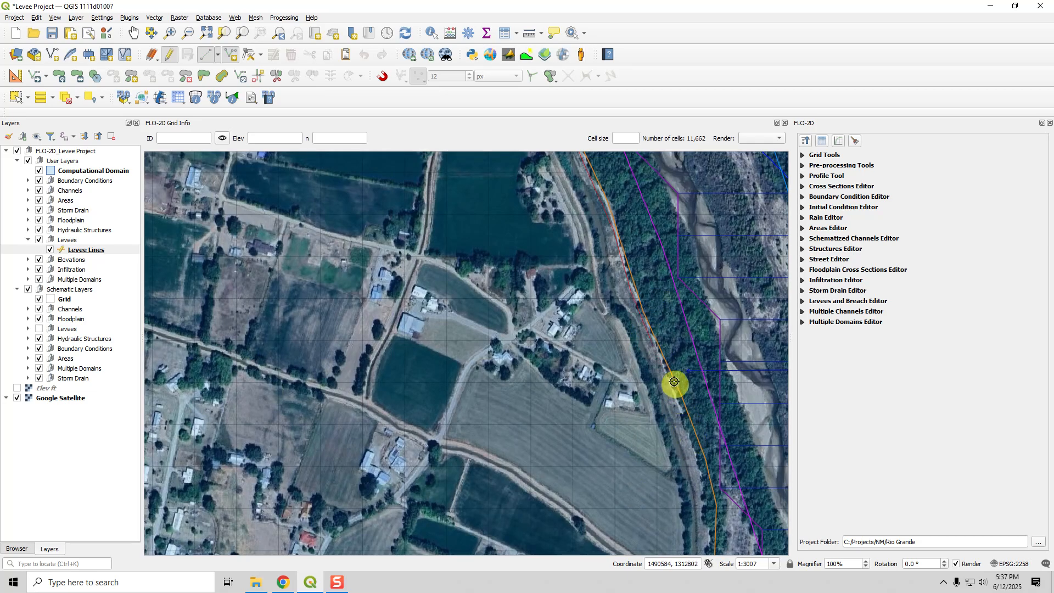
key("Down")
key("Down")
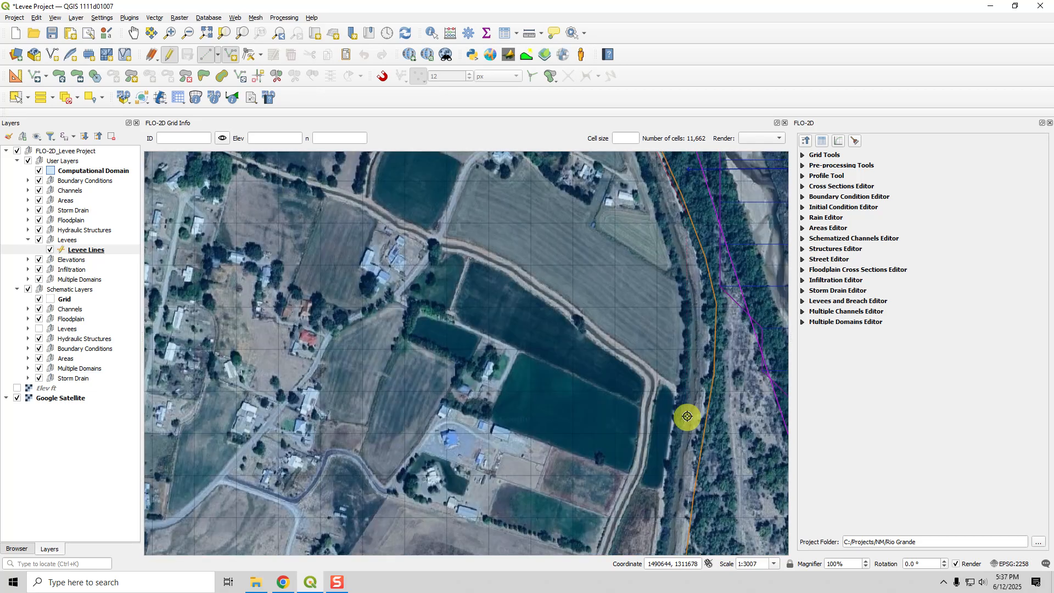
Trace the levee line around the southward bend and down the crest to where the levee turns southeast again
left_click(709, 291)
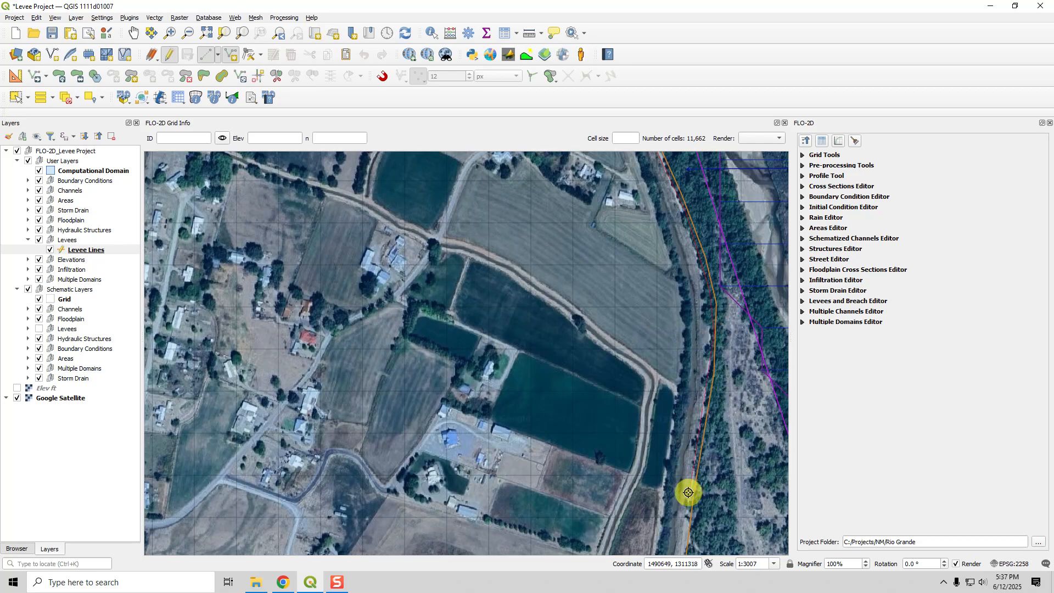
key("Down")
key("Down")
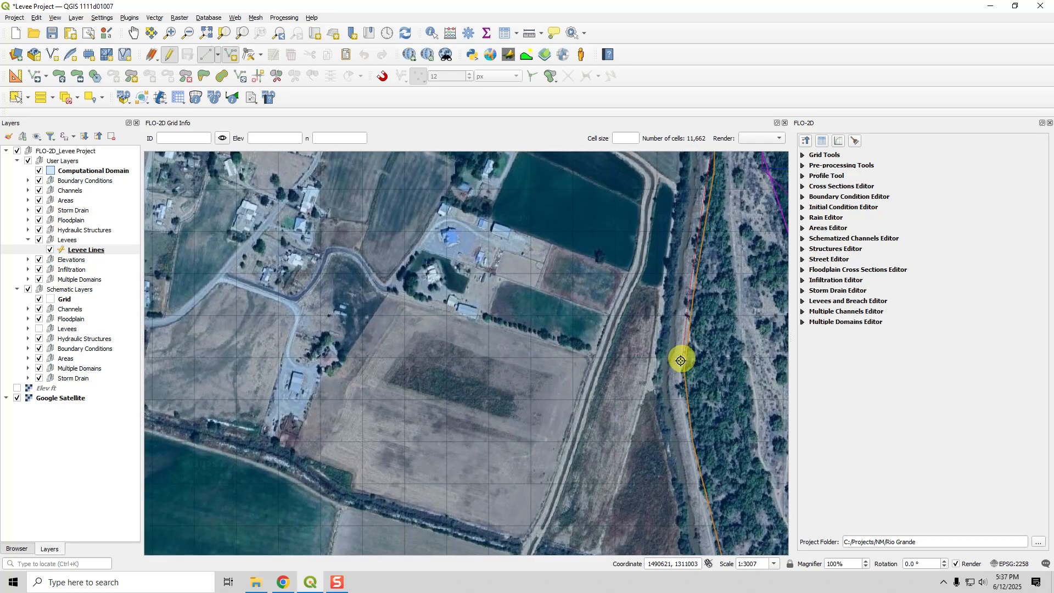
left_click(680, 395)
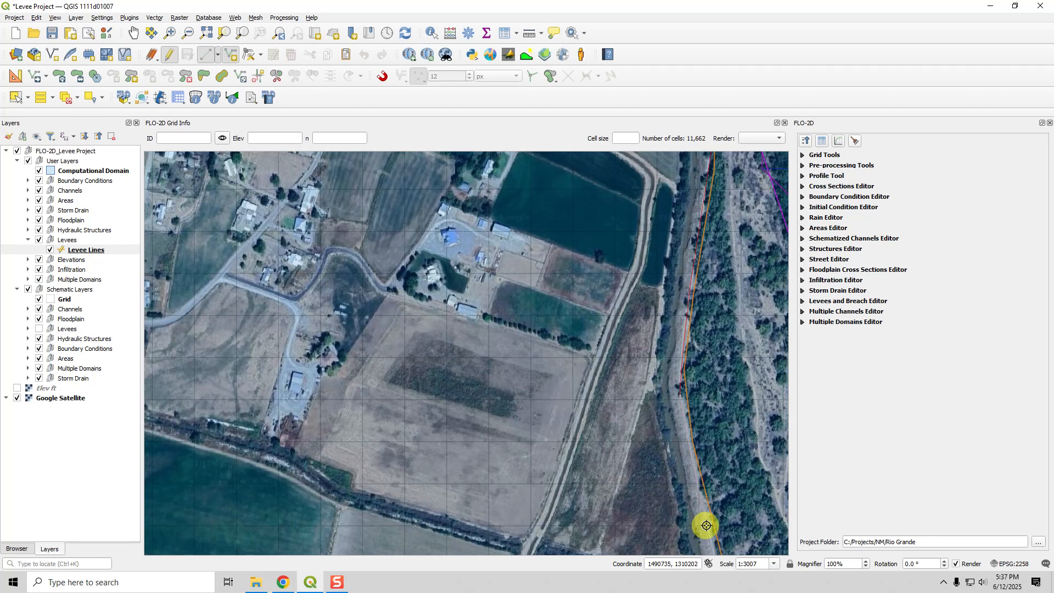
key("Down")
key("Down")
Trace the levee line down the crest and around the bend beside the fields where the levee turns southwest
left_click(724, 404)
key("Down")
key("Down")
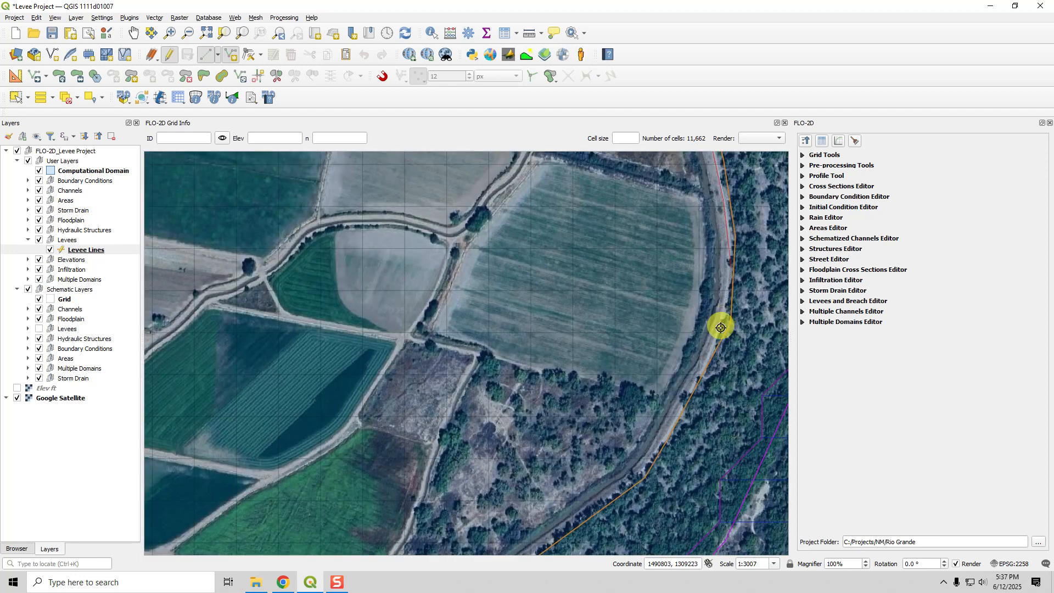
left_click(684, 401)
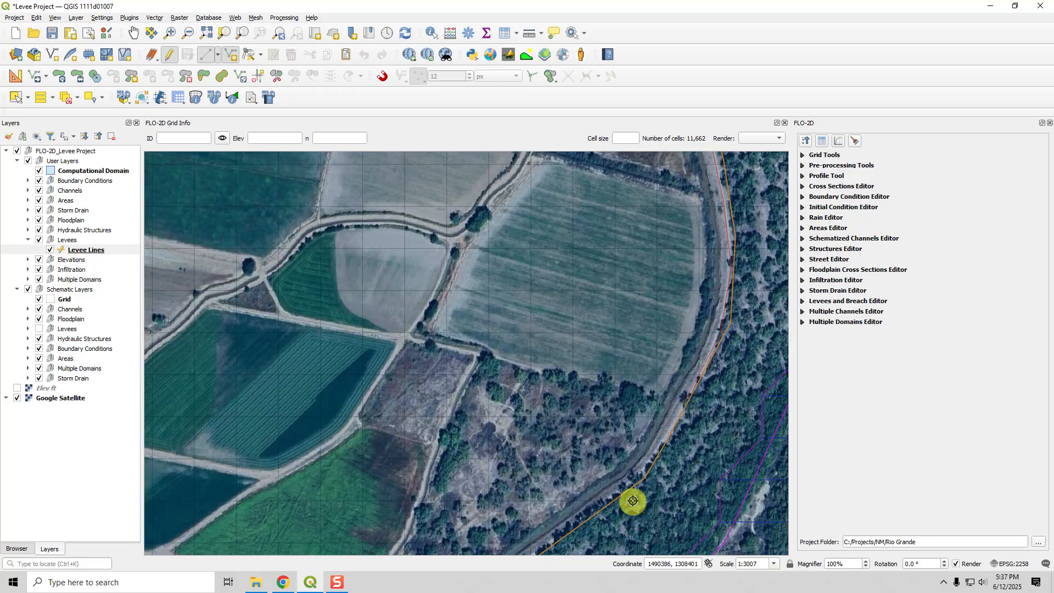
key("Down")
key("Down")
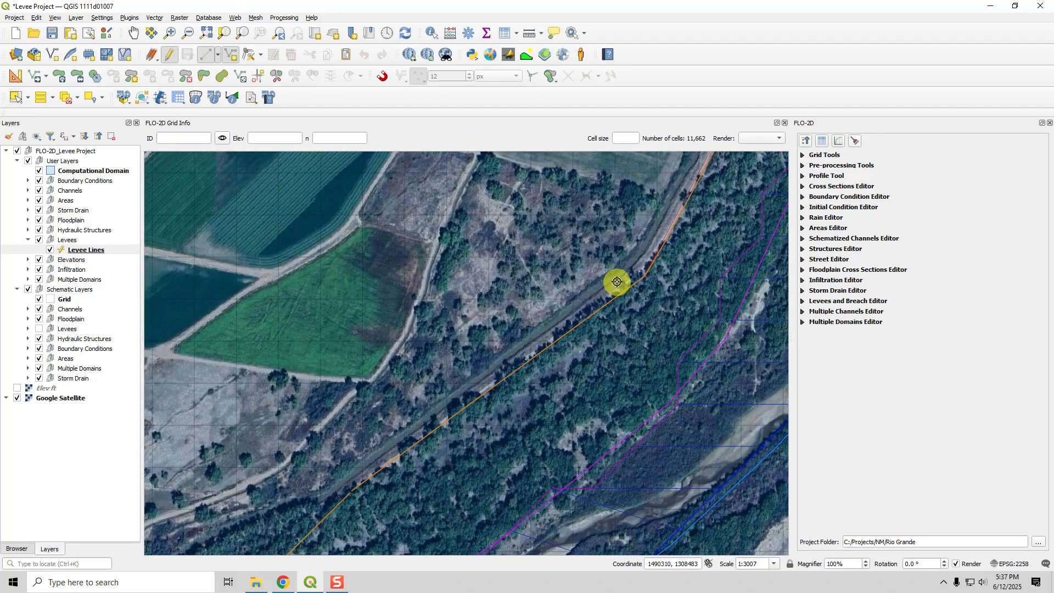
Extend the levee line southwest along the crest below the green field to where the riverside woods widen
left_click(575, 318)
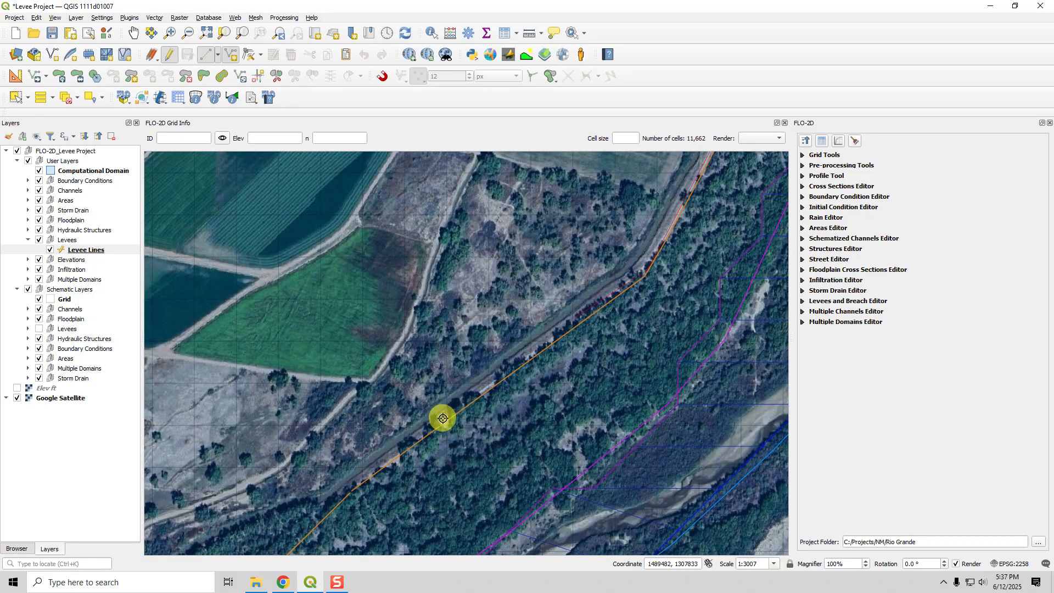
left_click(351, 489)
key("Down")
key("Down")
key("Down")
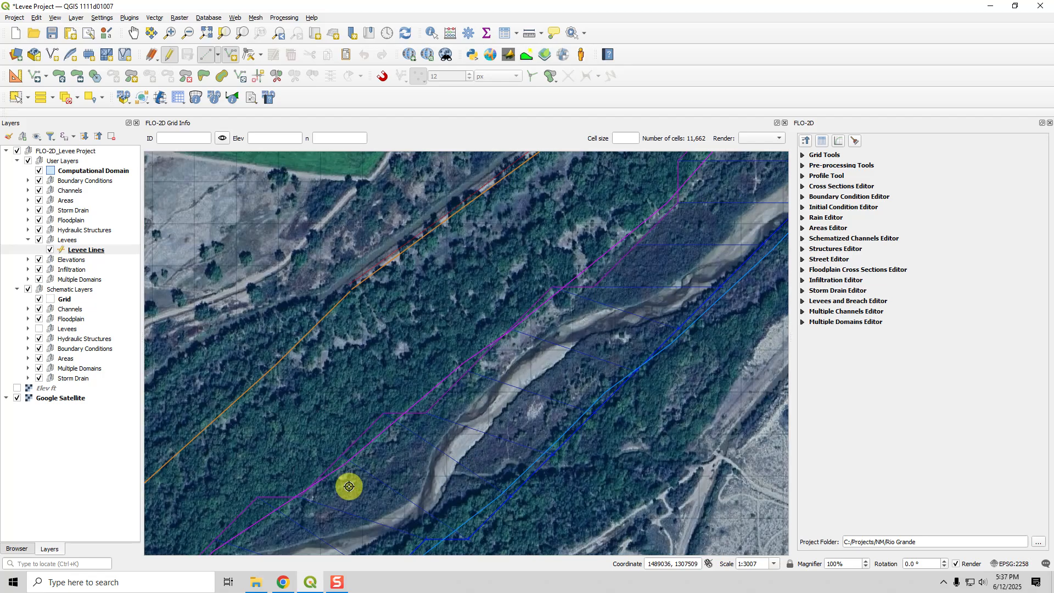
Carry the levee line southwest along the wooded bank to the power line crossing
left_click_drag(271, 312, 599, 323)
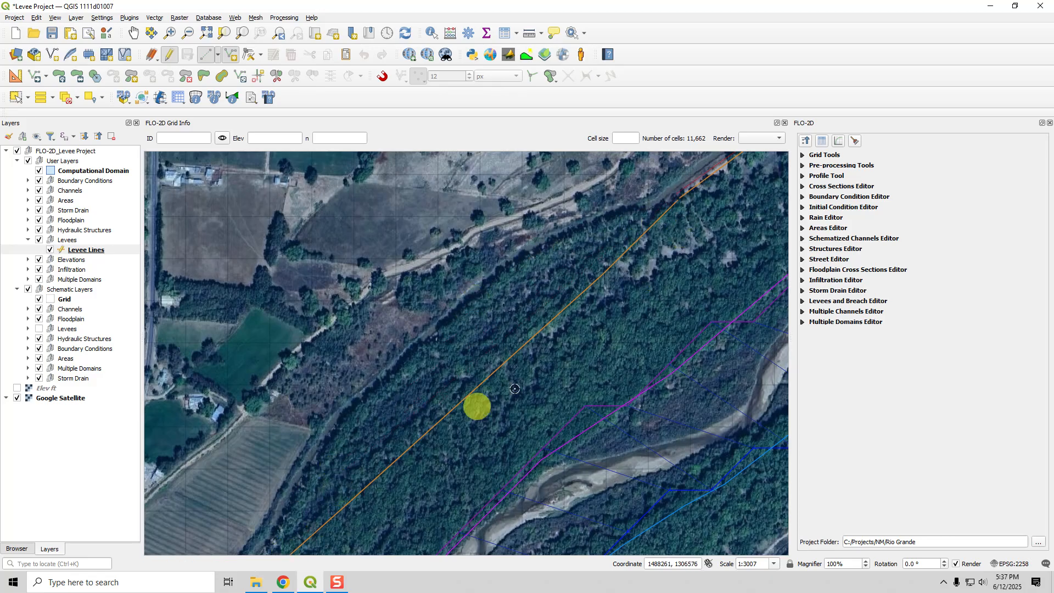
left_click_drag(537, 407, 532, 365)
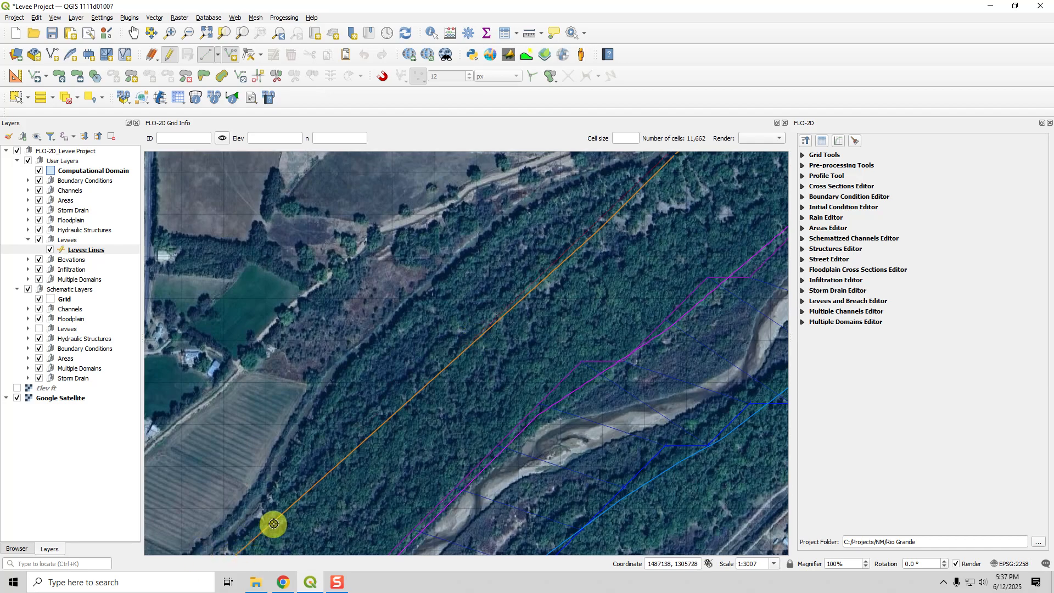
key("Down")
key("Down")
key("Left")
key("Left")
key("Down")
key("Down")
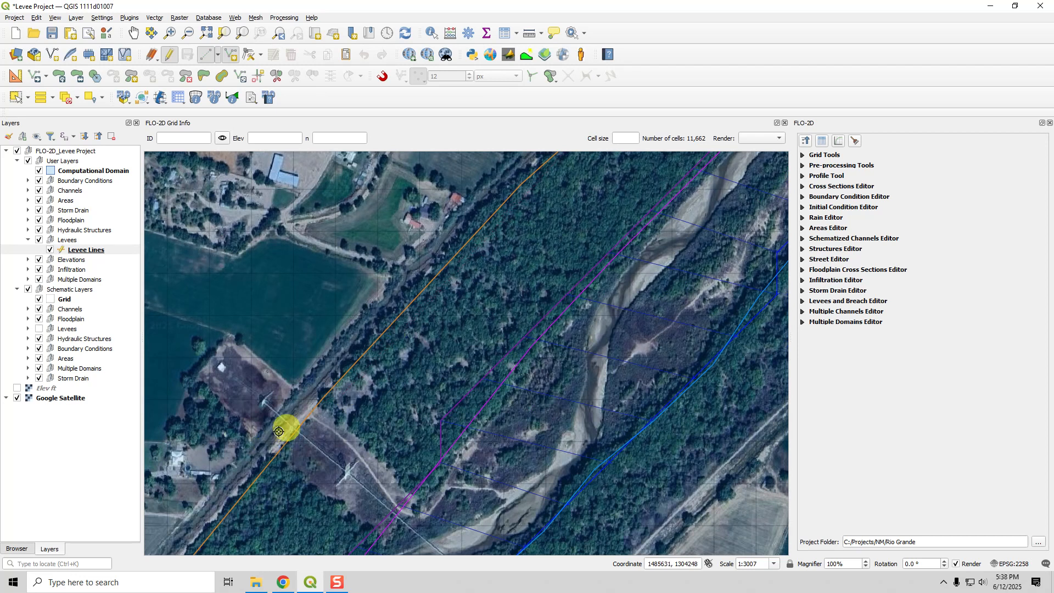
Continue the levee line southwest past the power line to the cleared strip that crosses the river
key("Down")
key("Down")
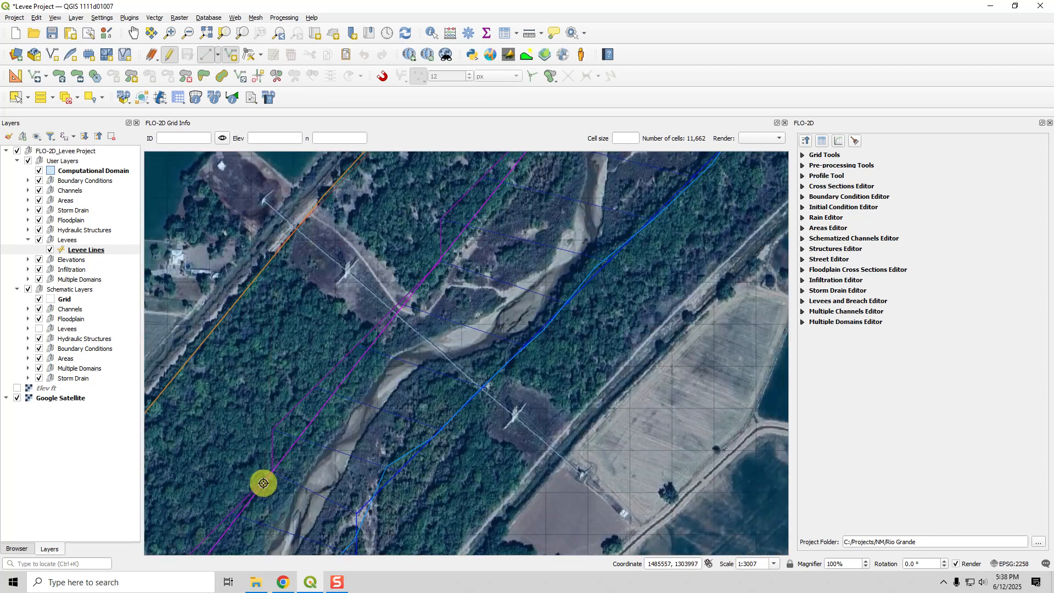
left_click_drag(216, 398, 546, 296)
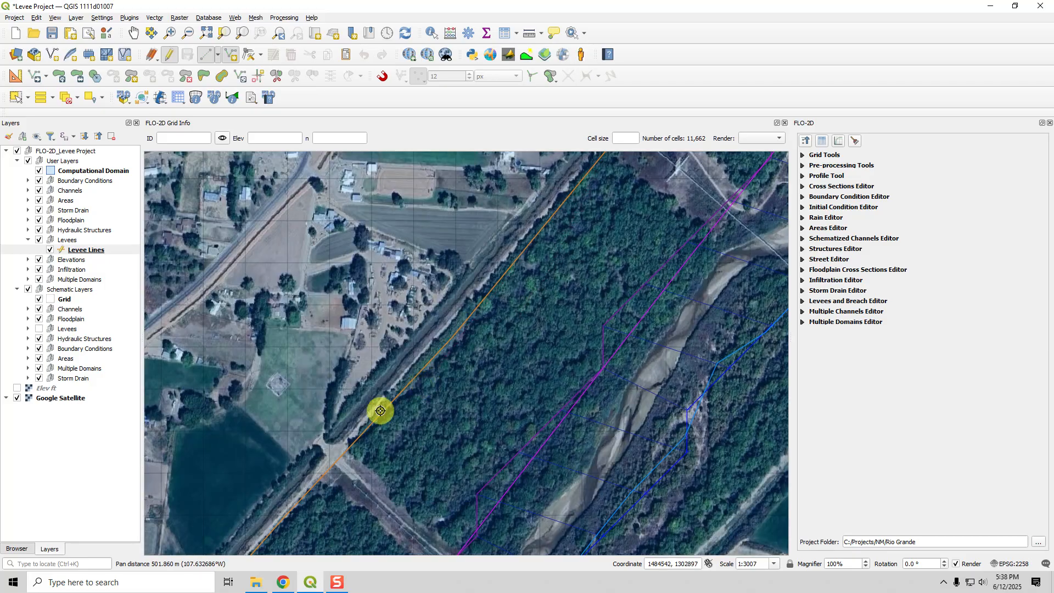
left_click(345, 451)
key("Down")
key("Down")
key("Down")
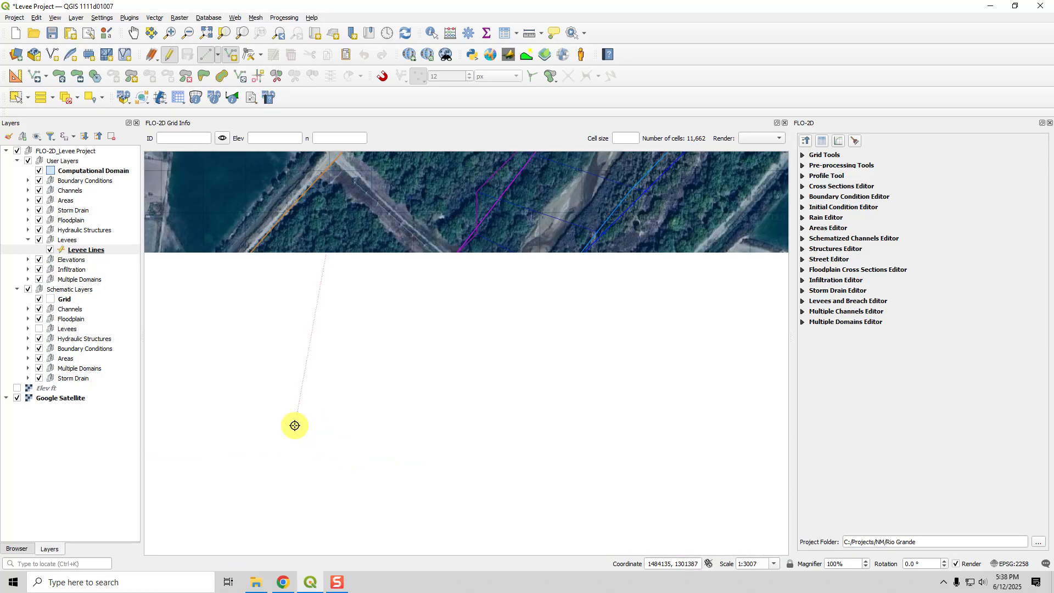
Trace the levee line from the cleared strip around the bend where the levee turns due south
key("Left")
left_click(332, 345)
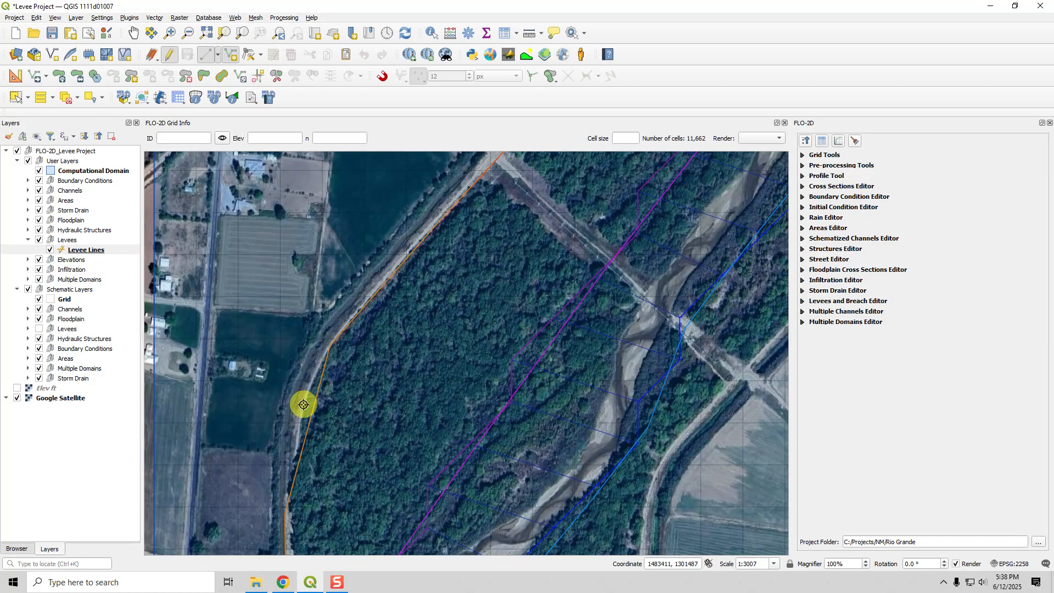
left_click(287, 499)
key("Down")
key("Down")
key("Down")
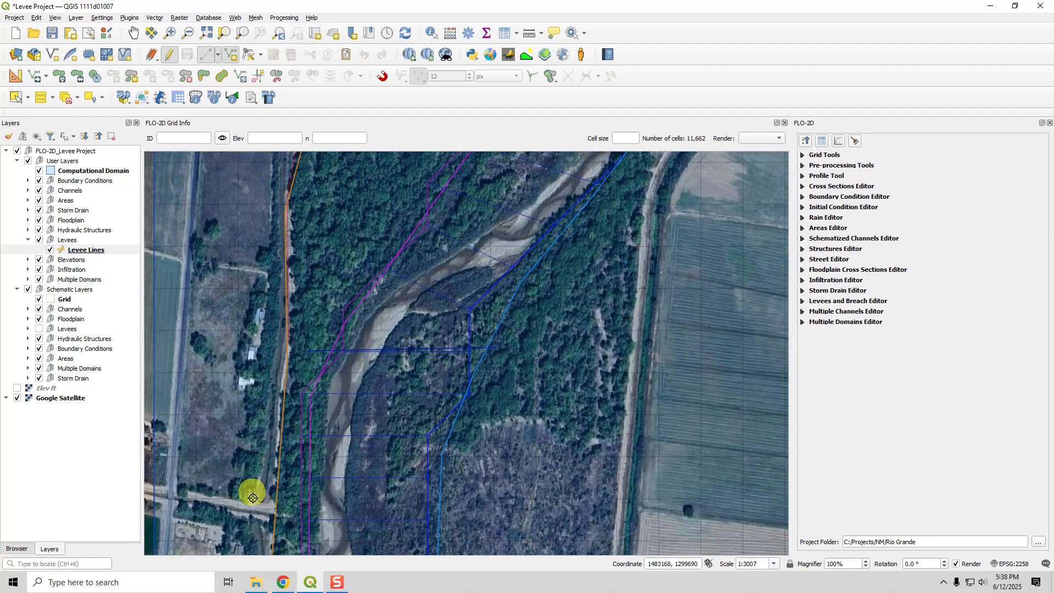
Run the levee line south along the straight crest beside the road to the bend toward the southeast
key("Down")
key("Down")
key("Down")
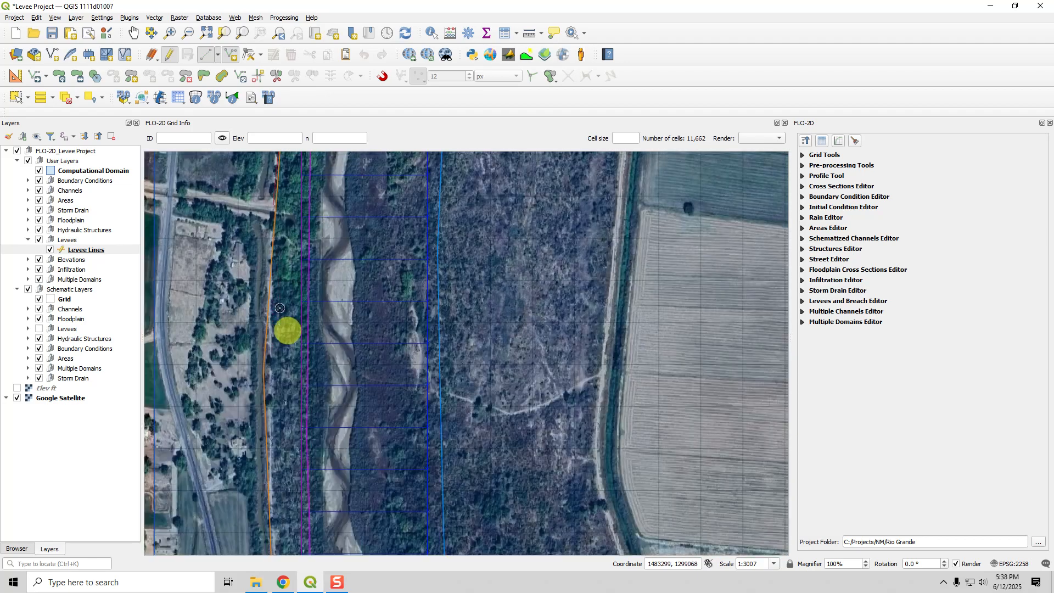
key("Down")
key("Down")
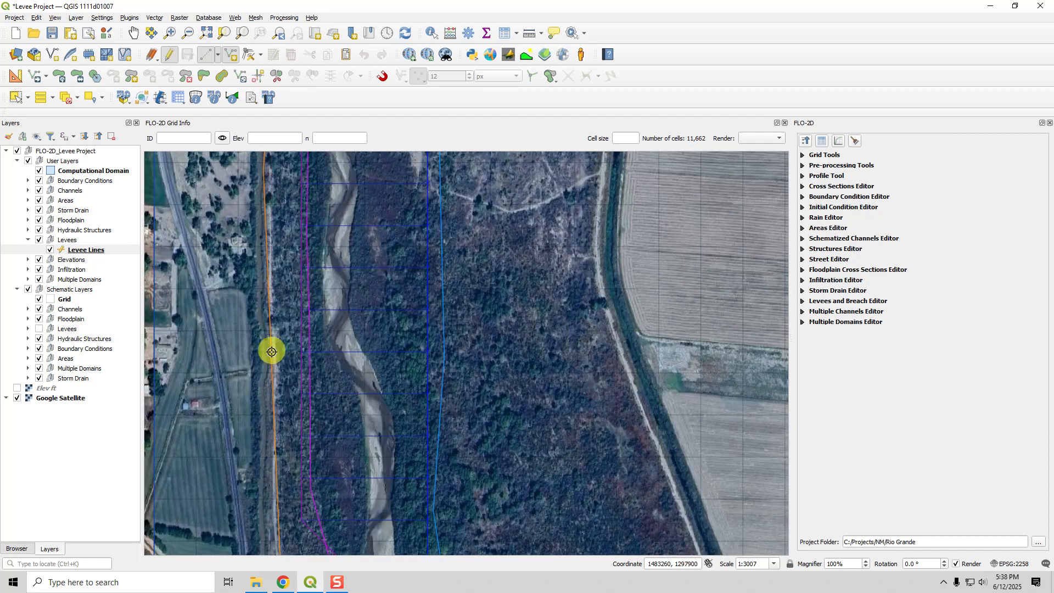
key("Down")
key("Down")
key("Down")
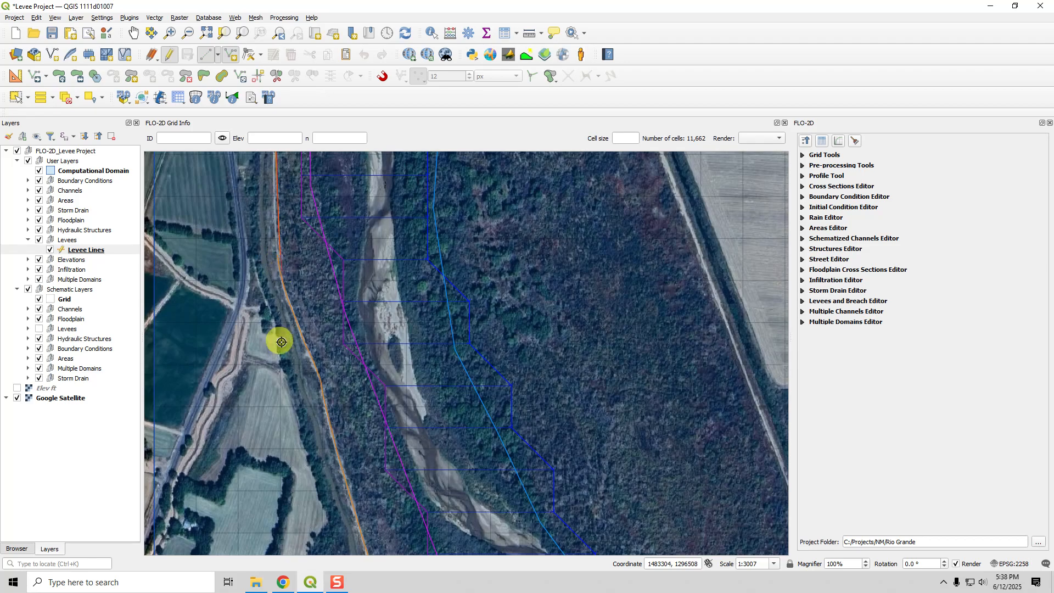
Extend the levee line southeast along the crest past the farmhouses and the long farm sheds
key("Down")
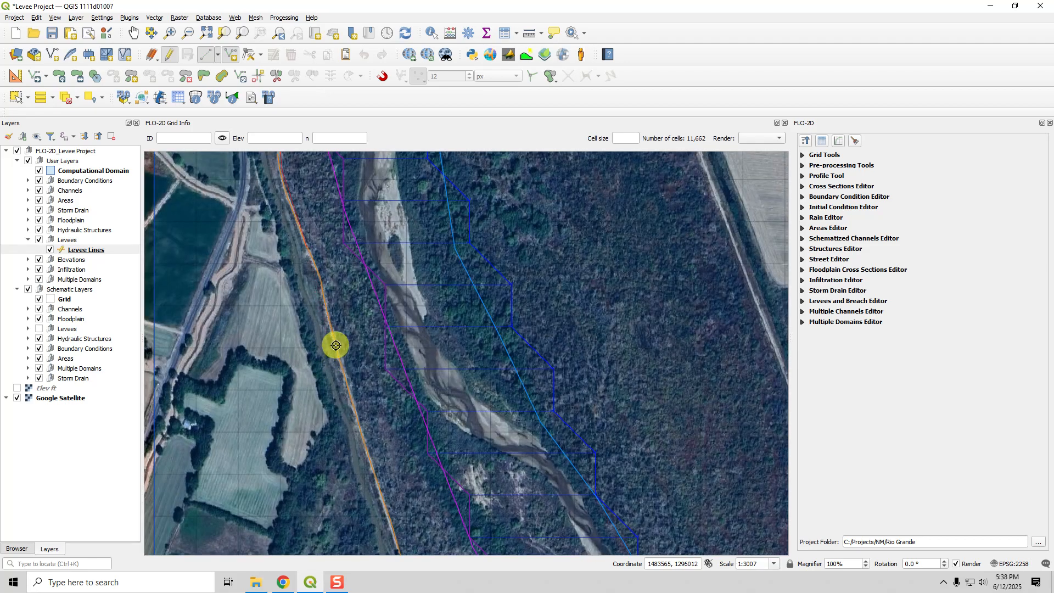
key("Down")
key("Down")
key("Down")
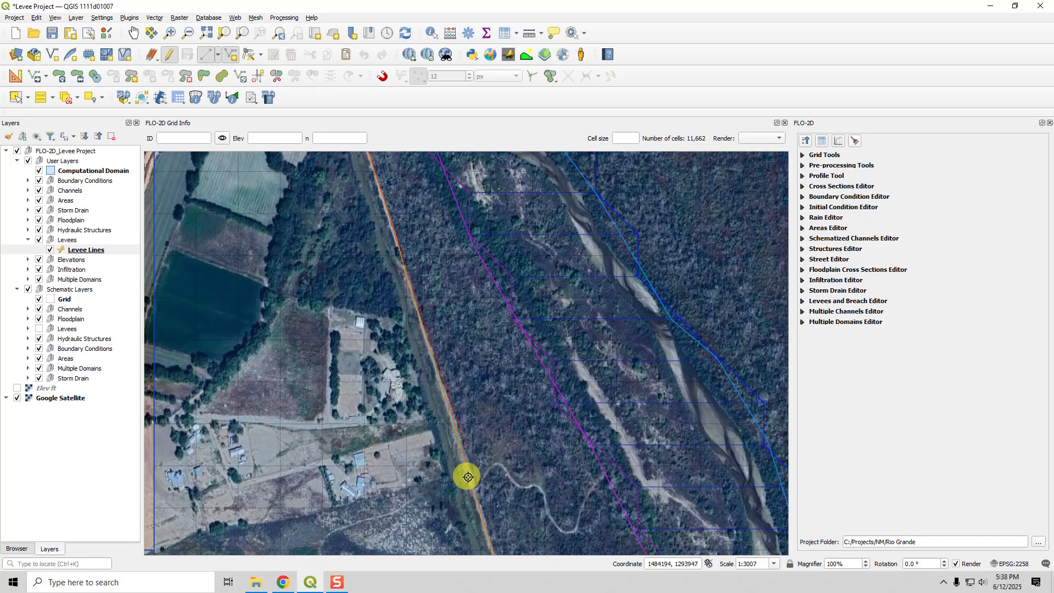
key("Down")
key("Down")
key("Down")
key("Down")
key("Down")
key("Down")
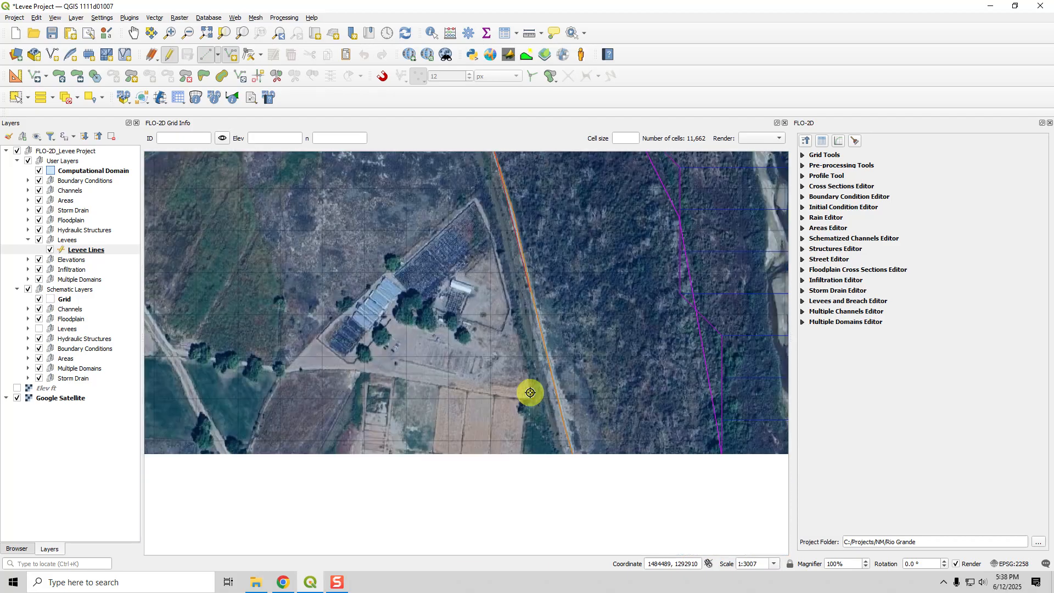
Trace the levee line south across the bridge road and finish it beside the dark green field
key("Down")
key("Down")
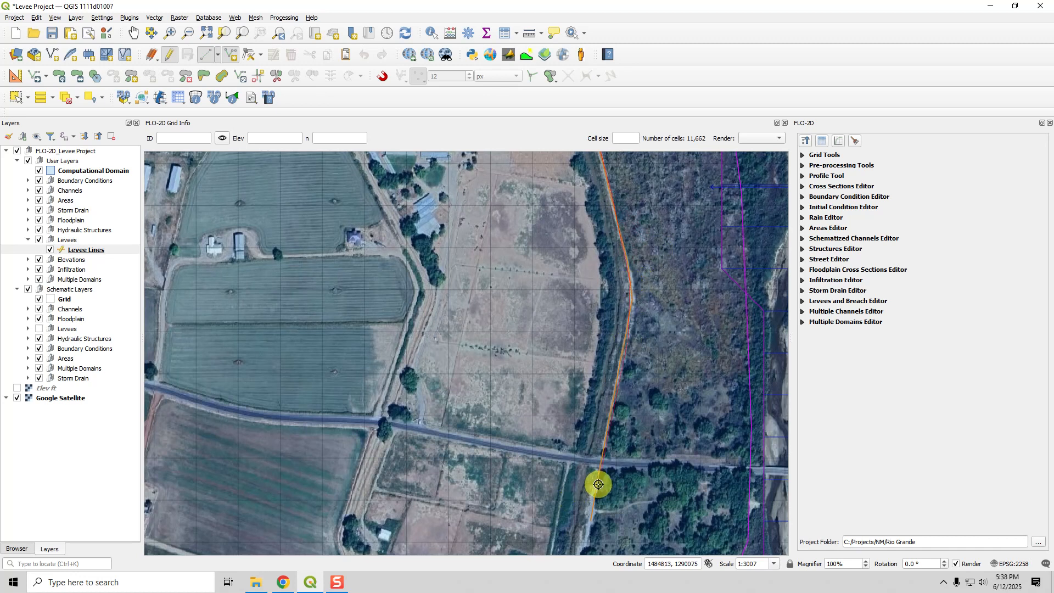
key("Down")
key("Down")
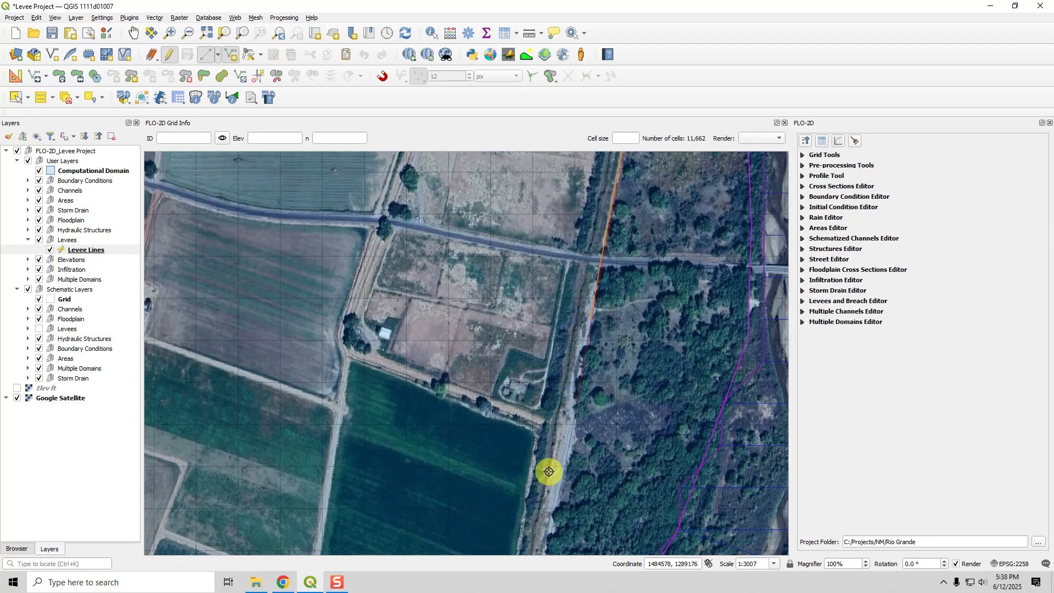
key("Down")
key("Down")
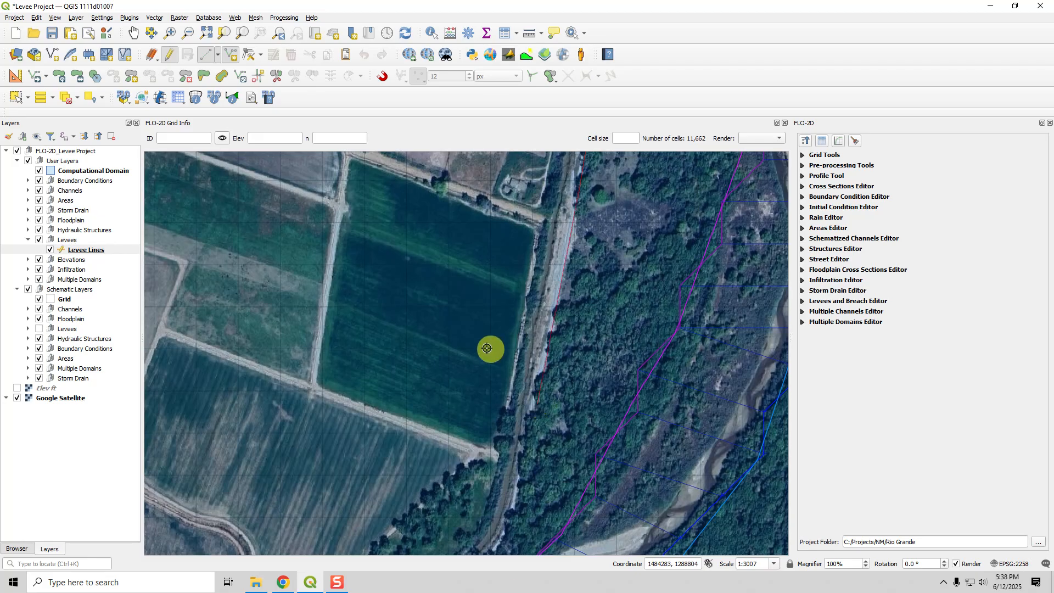
right_click(431, 370)
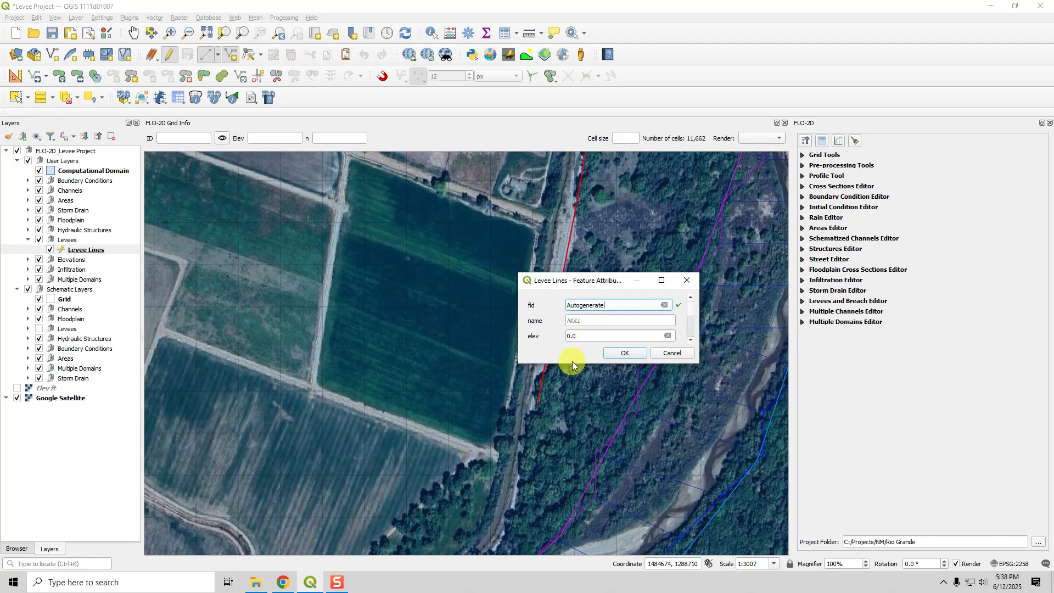
Name the new levee line "Delete Me", set its elev to 99999, and accept the feature attributes
left_click_drag(572, 362, 554, 499)
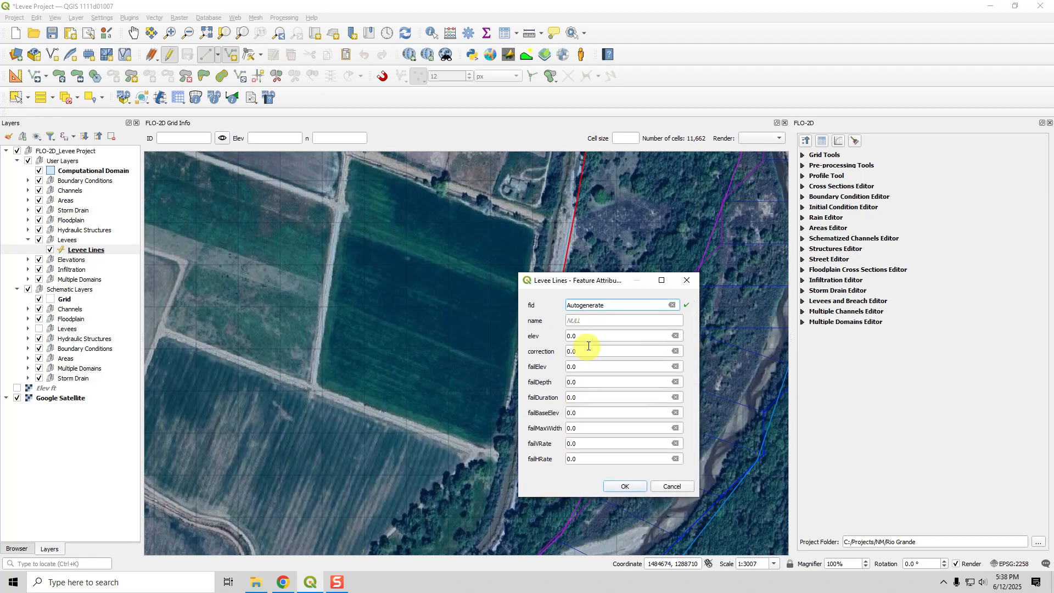
left_click(588, 321)
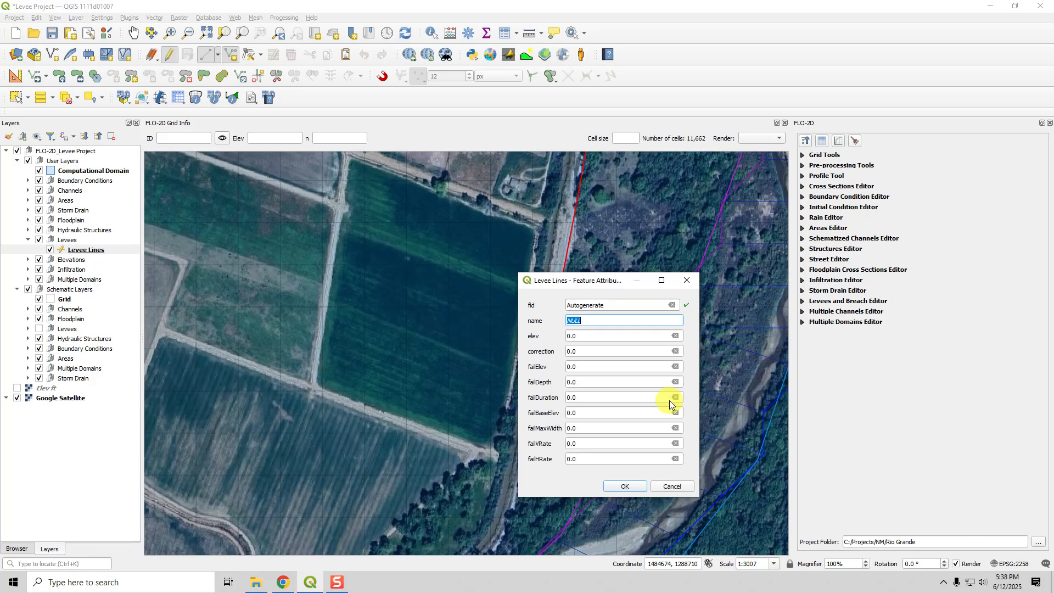
type("Delete Me")
left_click_drag(583, 336, 562, 333)
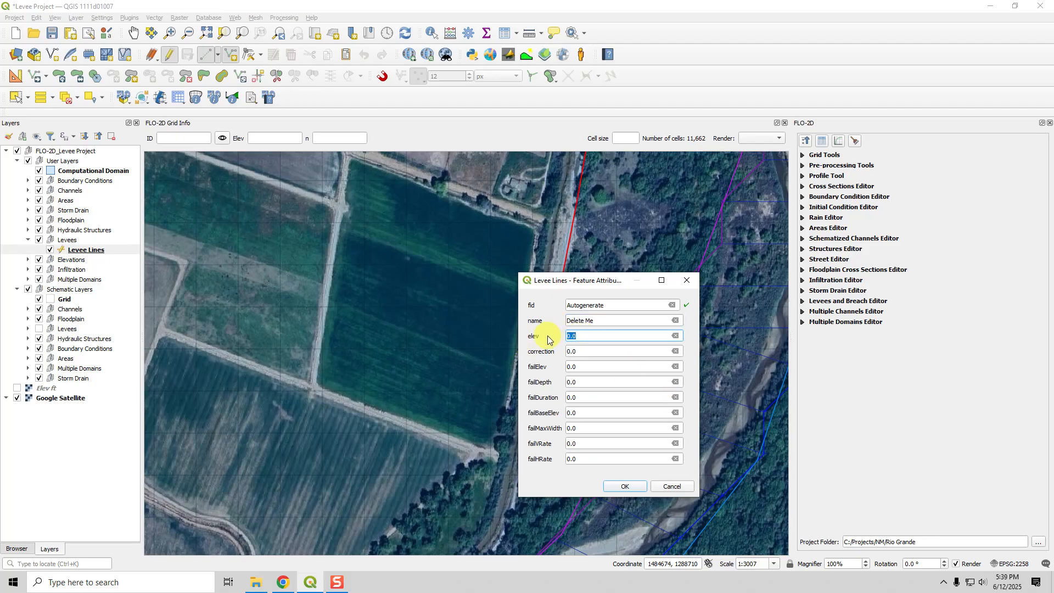
type("99999")
left_click_drag(593, 336, 563, 335)
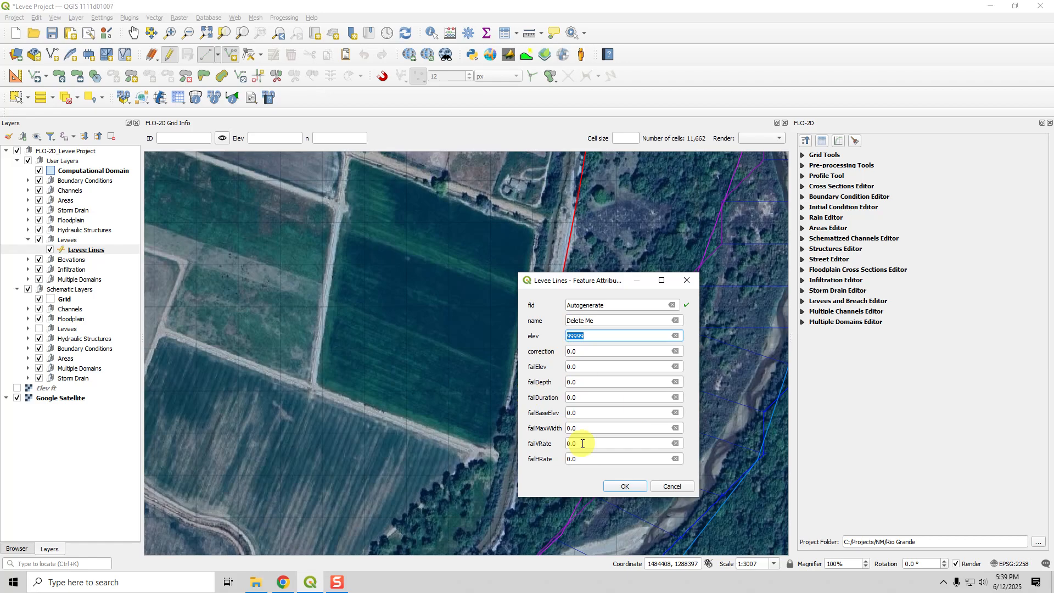
left_click(622, 487)
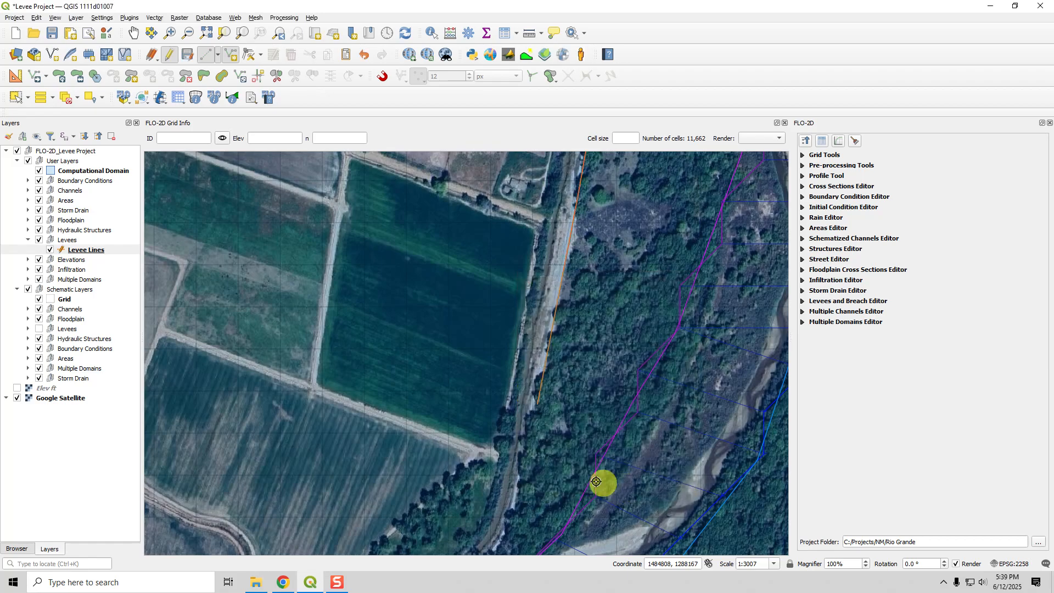
Open the Levee Lines attribute table and delete the "Delete Me" feature
right_click(84, 253)
left_click(116, 397)
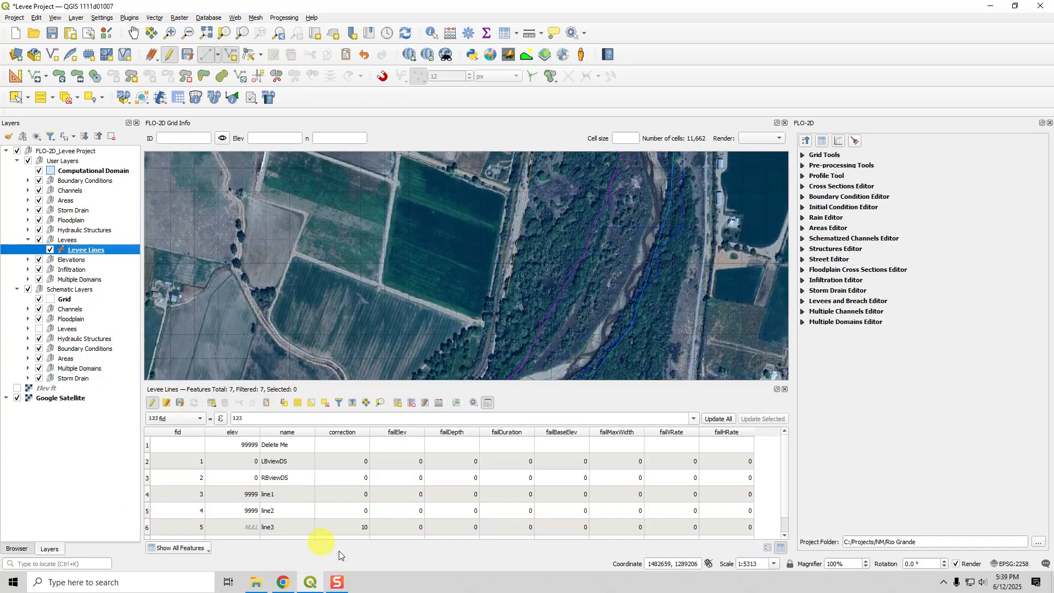
scroll(266, 520, "down", 1)
scroll(266, 518, "up", 1)
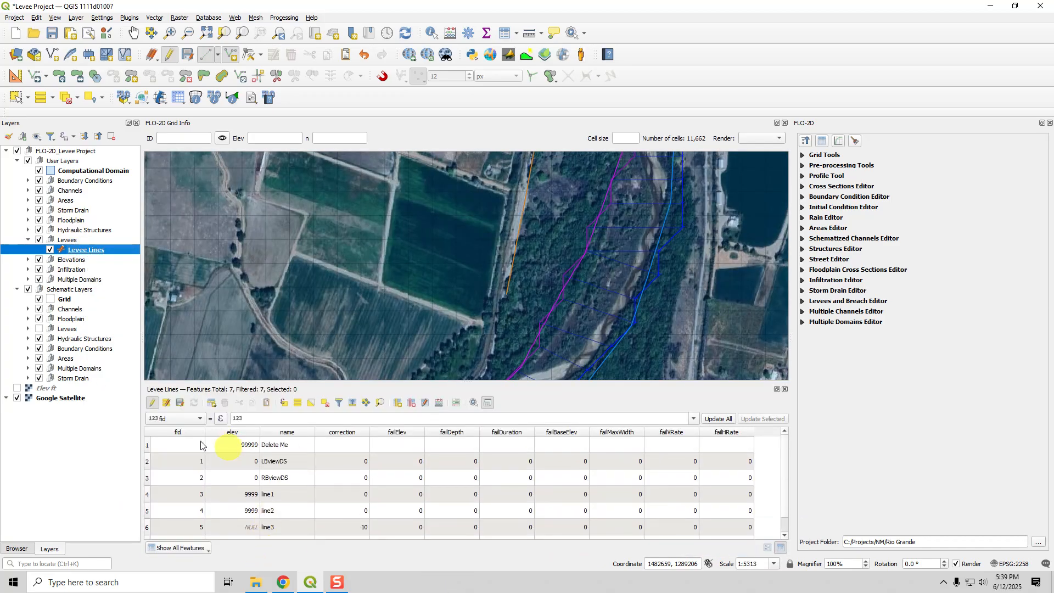
left_click(146, 447)
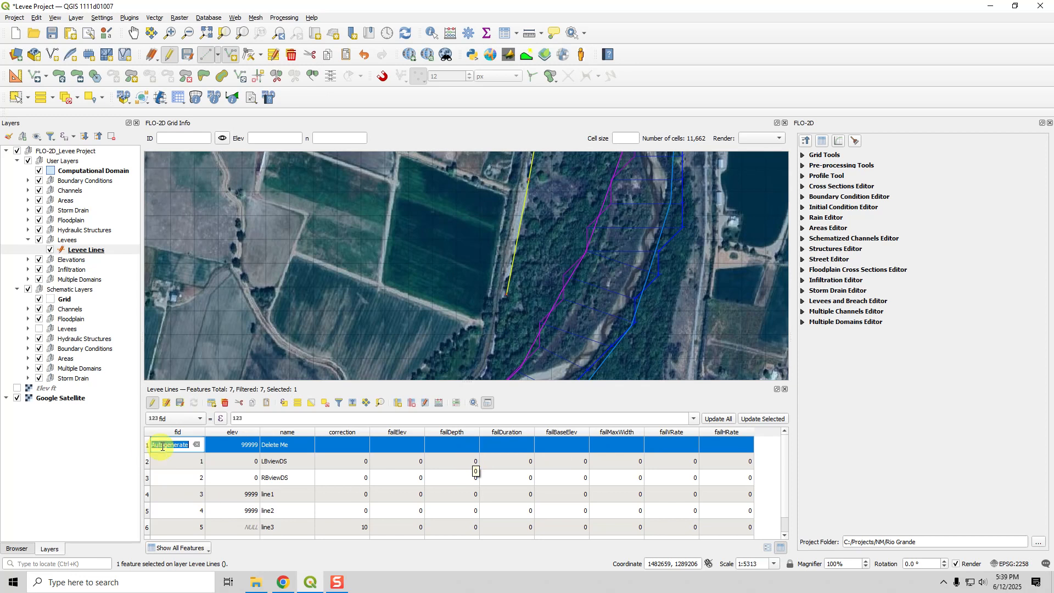
left_click(225, 403)
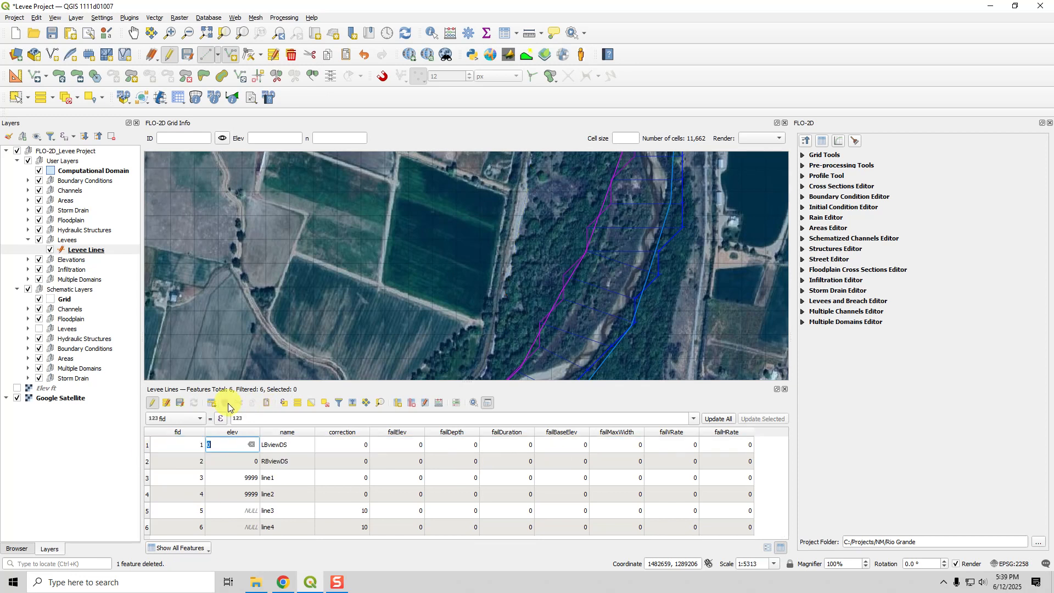
Select the line1, line2, line3 and line4 features and zoom the map to them
left_click(147, 479)
left_click(146, 494, "shift")
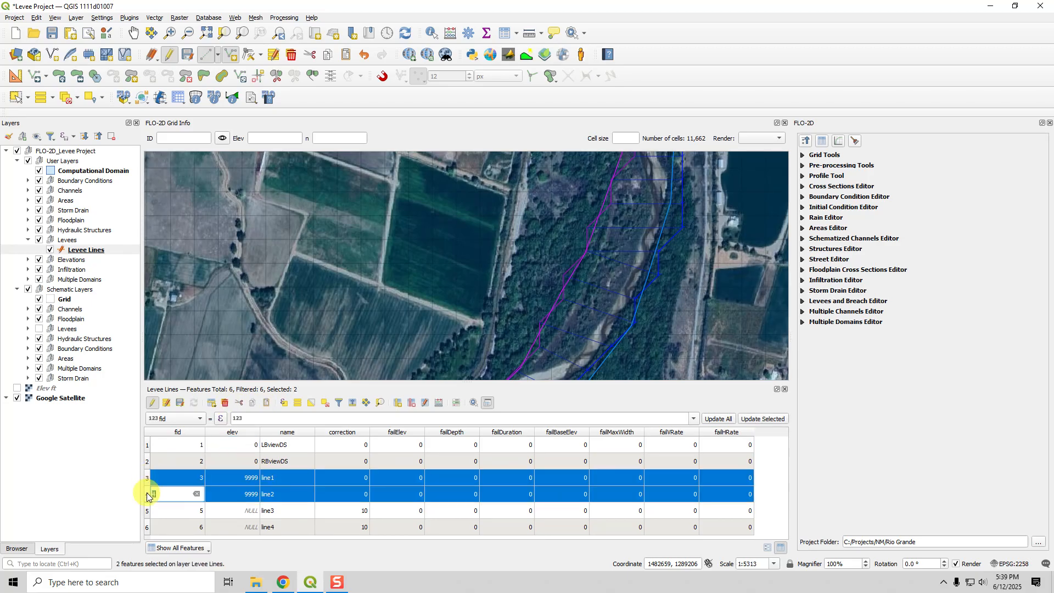
left_click(146, 531, "shift")
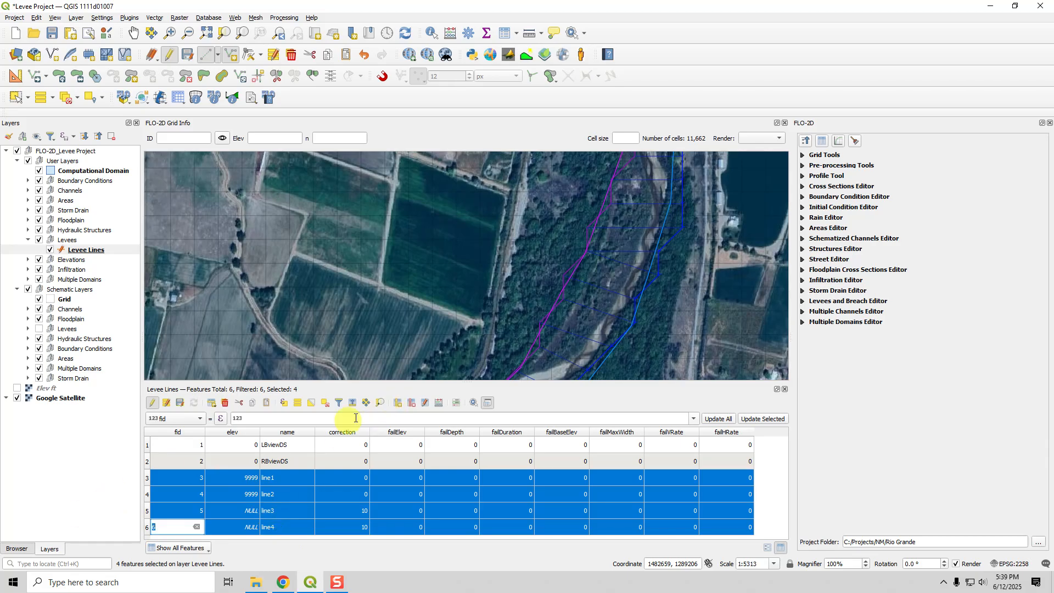
left_click(380, 404)
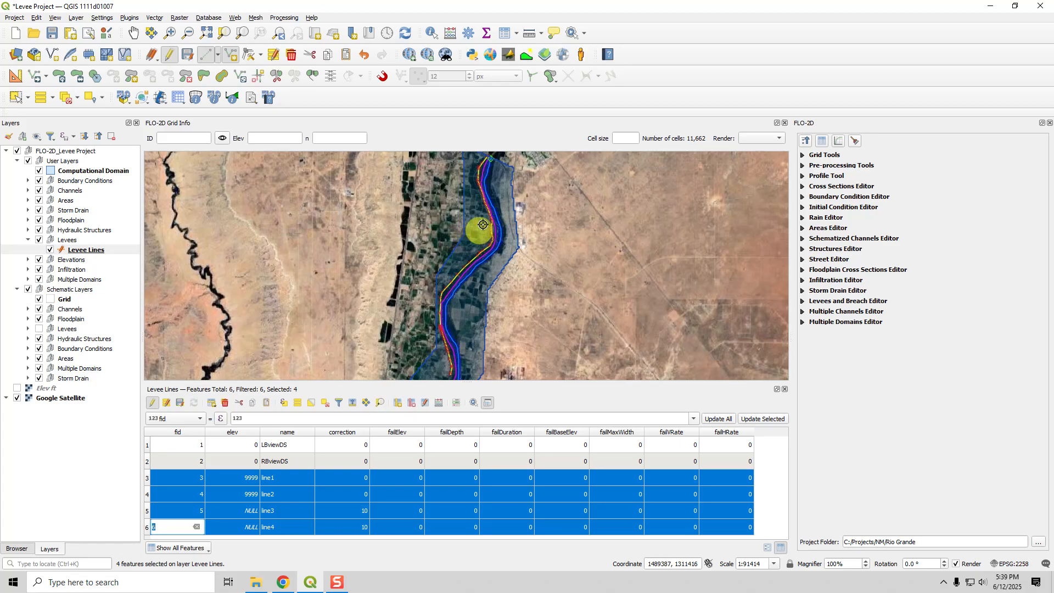
Stop editing the Levee Lines layer and save its changes
left_click(170, 56)
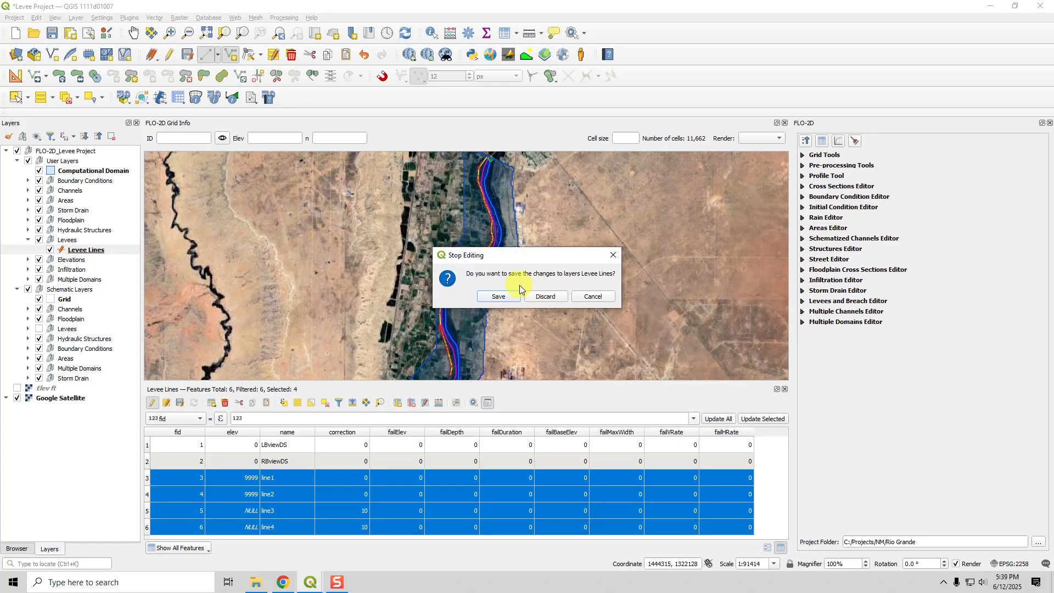
left_click(499, 297)
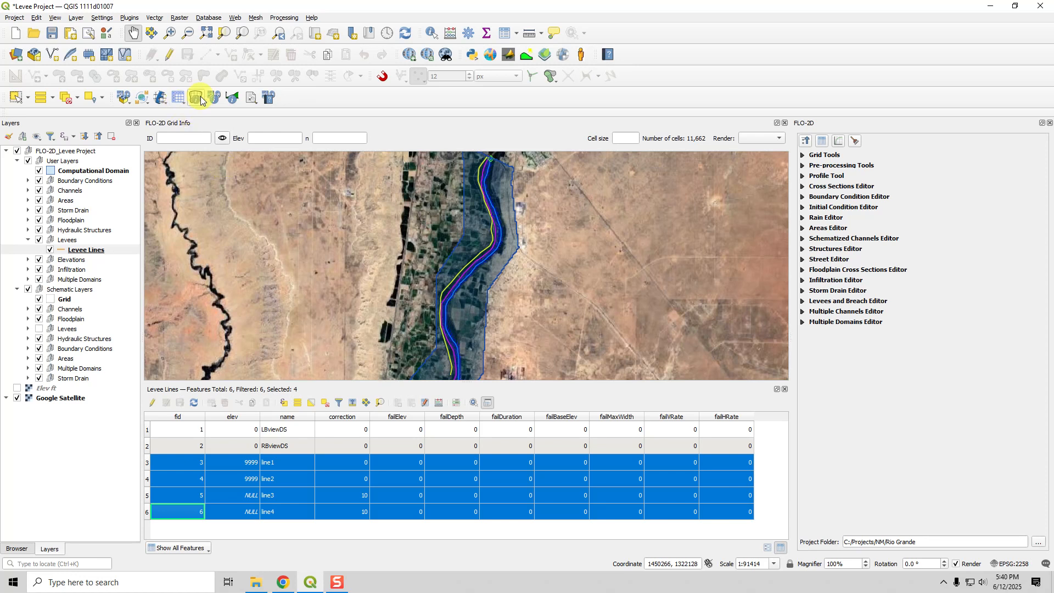
Create schematic layers from the user levee lines with the Levee Elevation Tool, deleting the redundant levee directions
left_click(178, 98)
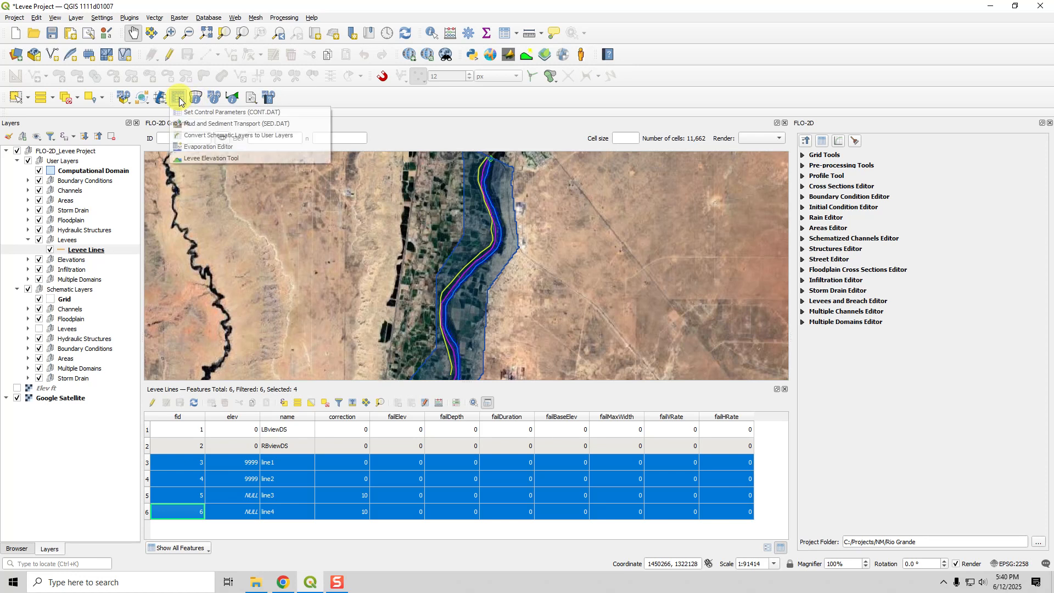
left_click(191, 158)
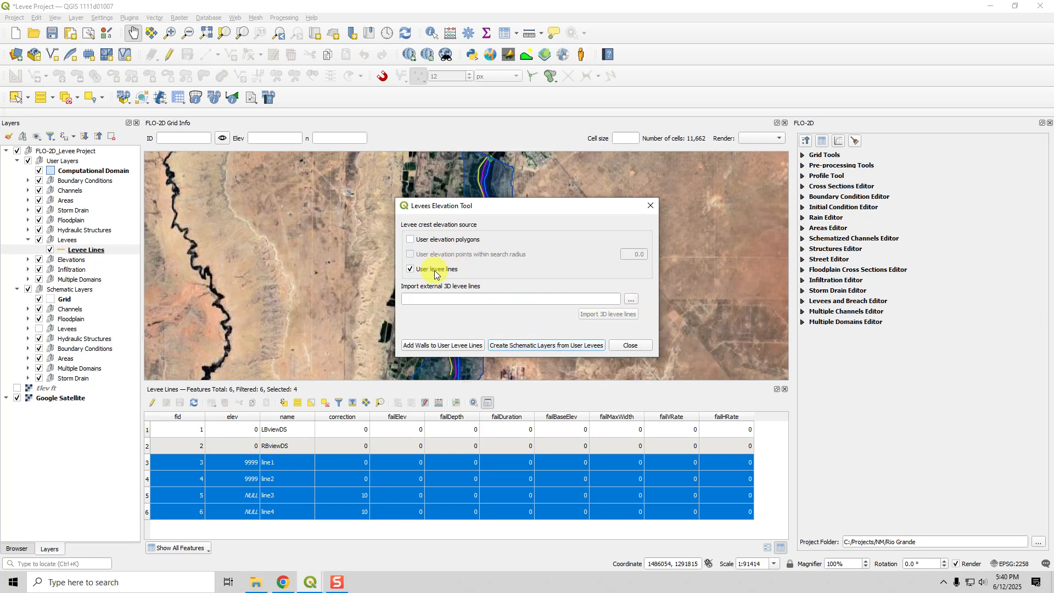
left_click(510, 344)
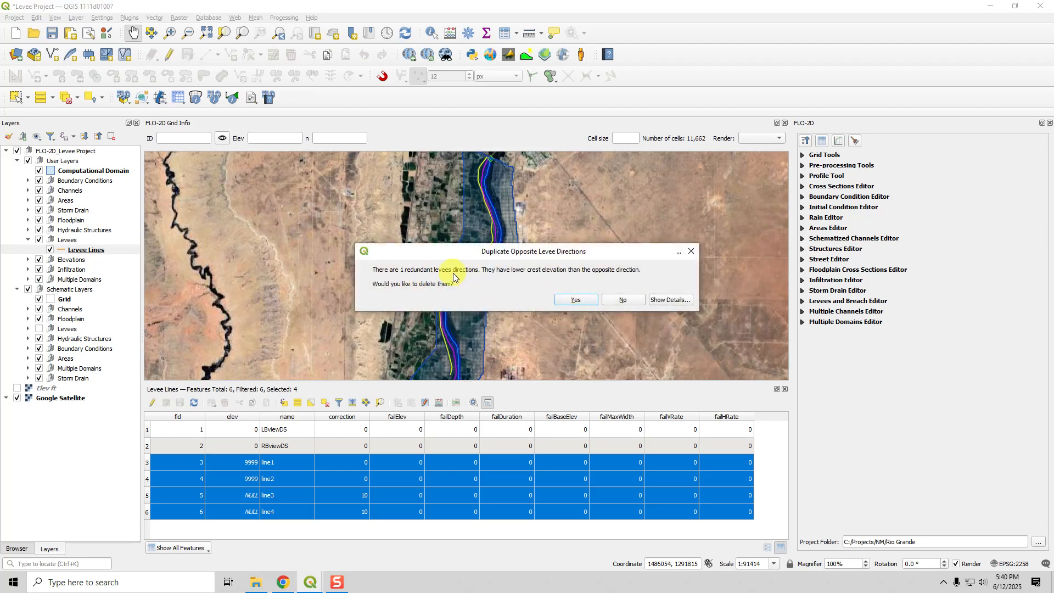
left_click(575, 302)
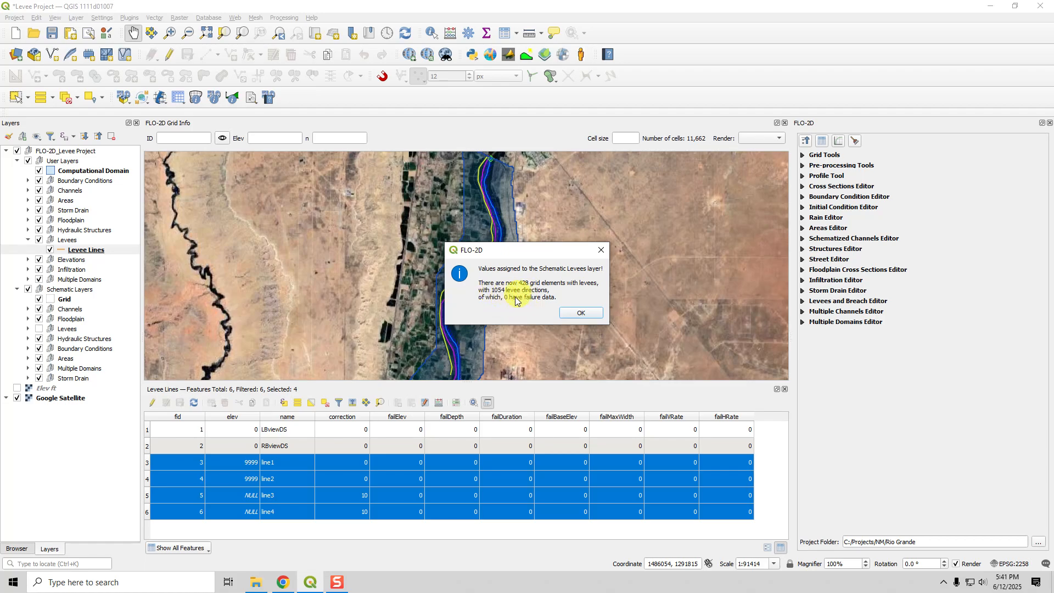
left_click(586, 311)
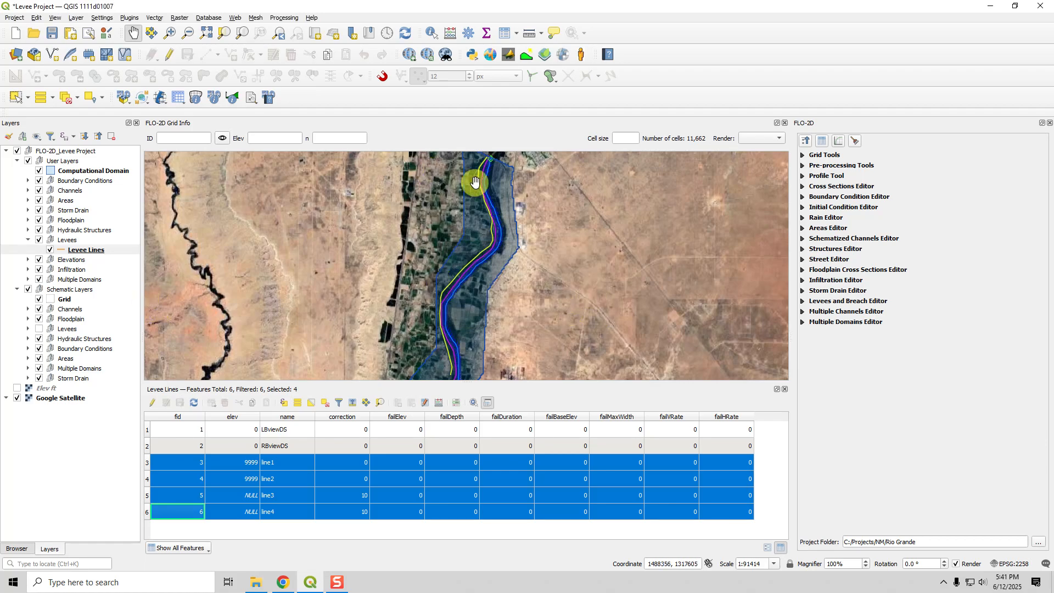
Show the schematic Levees group on the map and clear the feature selection in Levee Lines
scroll(477, 197, "up", 3)
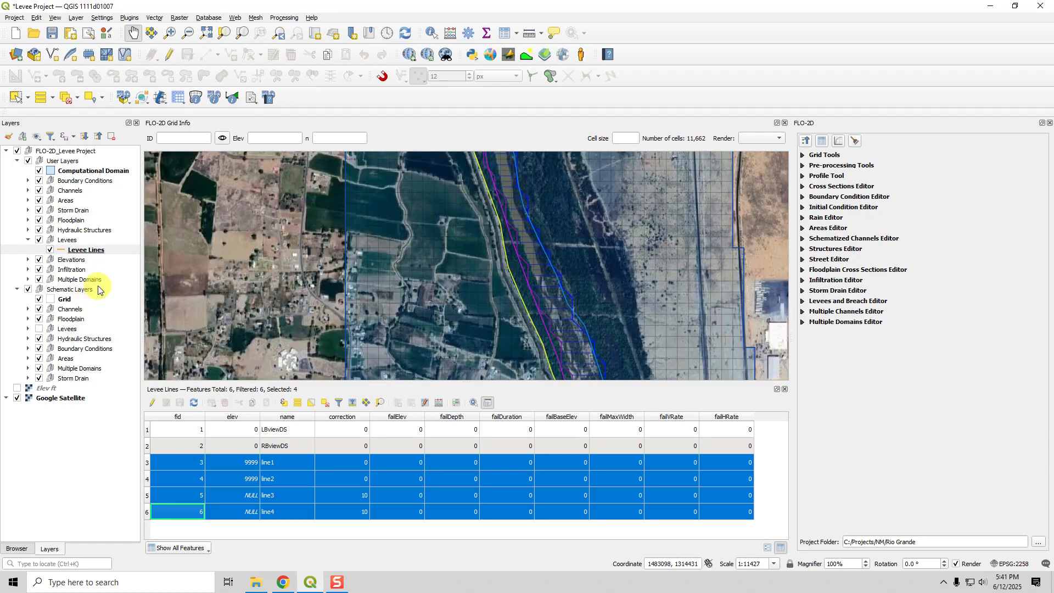
left_click(39, 329)
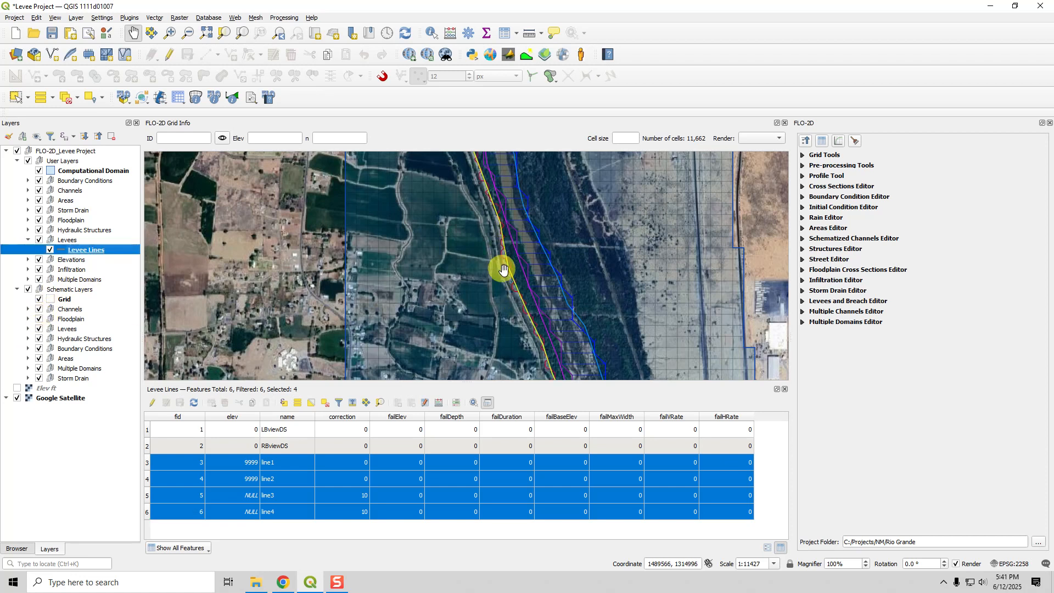
left_click(58, 100)
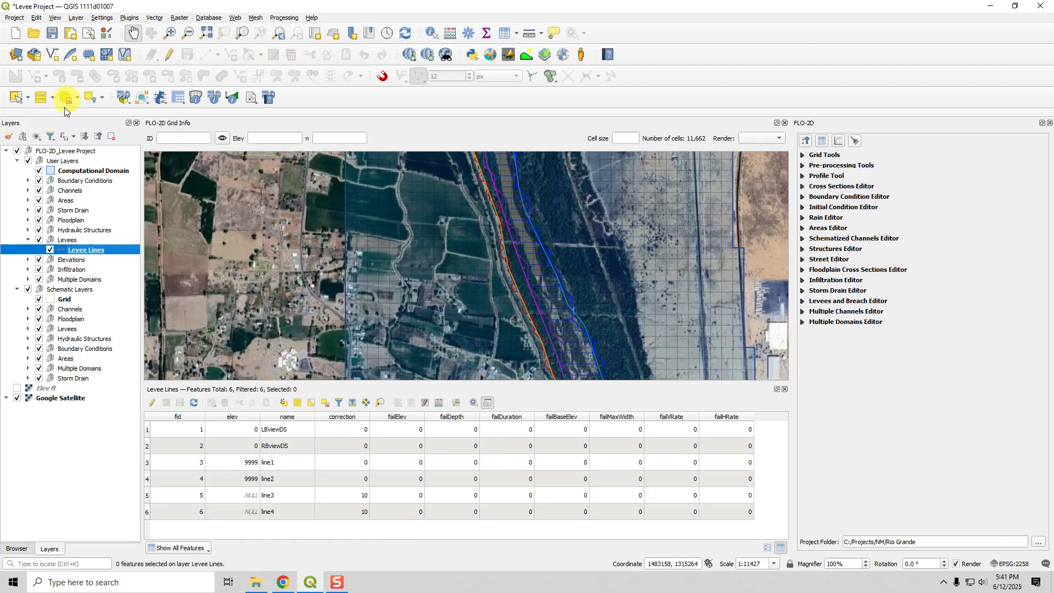
Select line1 and line2 in the Levee Lines table and zoom in closely on the schematized west bank levee
left_click(146, 479)
left_click(146, 462, "shift")
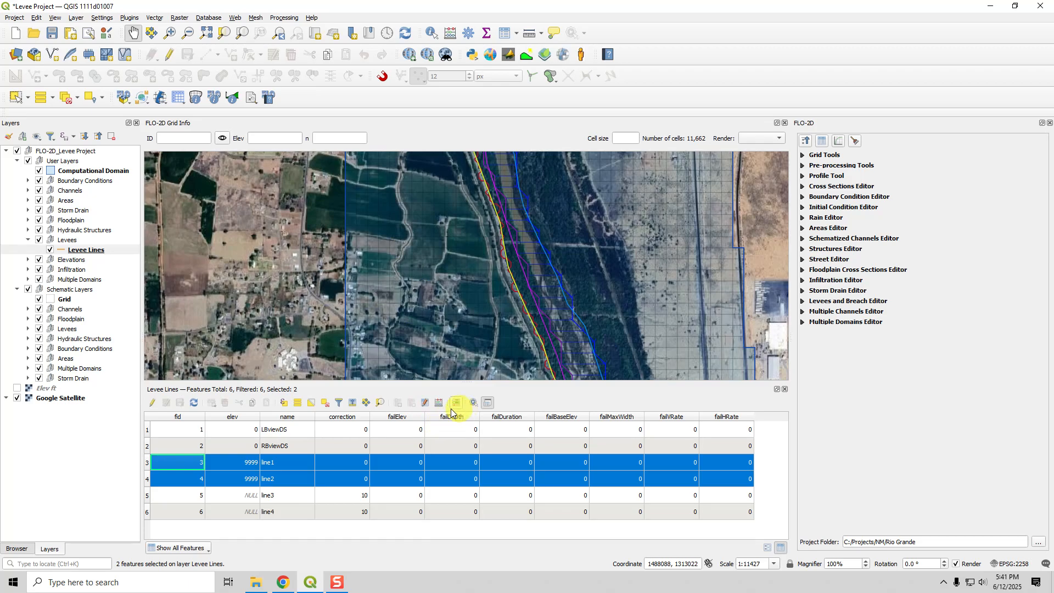
left_click(380, 403)
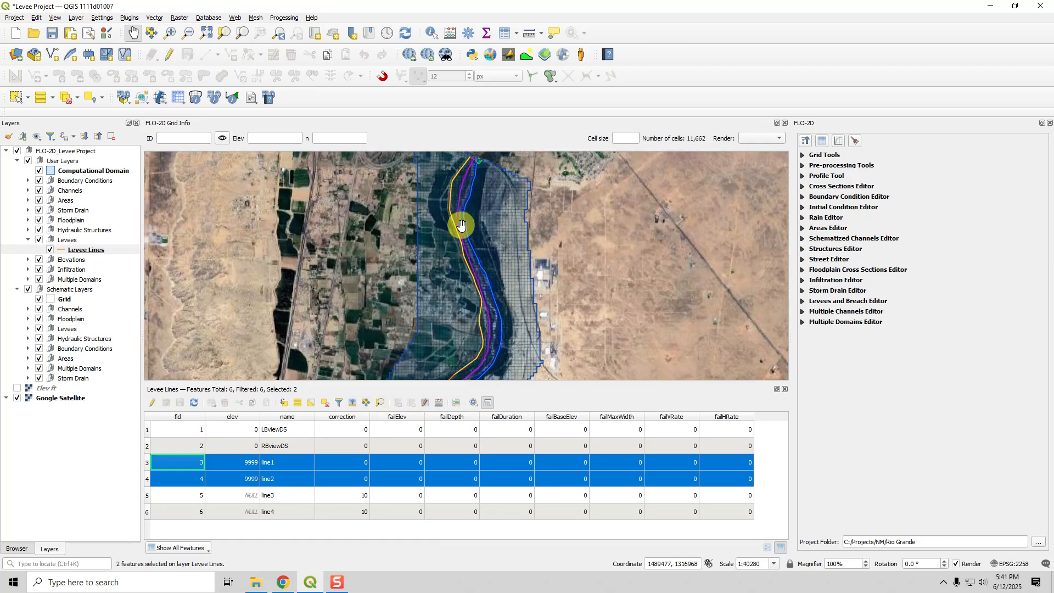
scroll(464, 228, "up", 3)
scroll(429, 252, "up", 1)
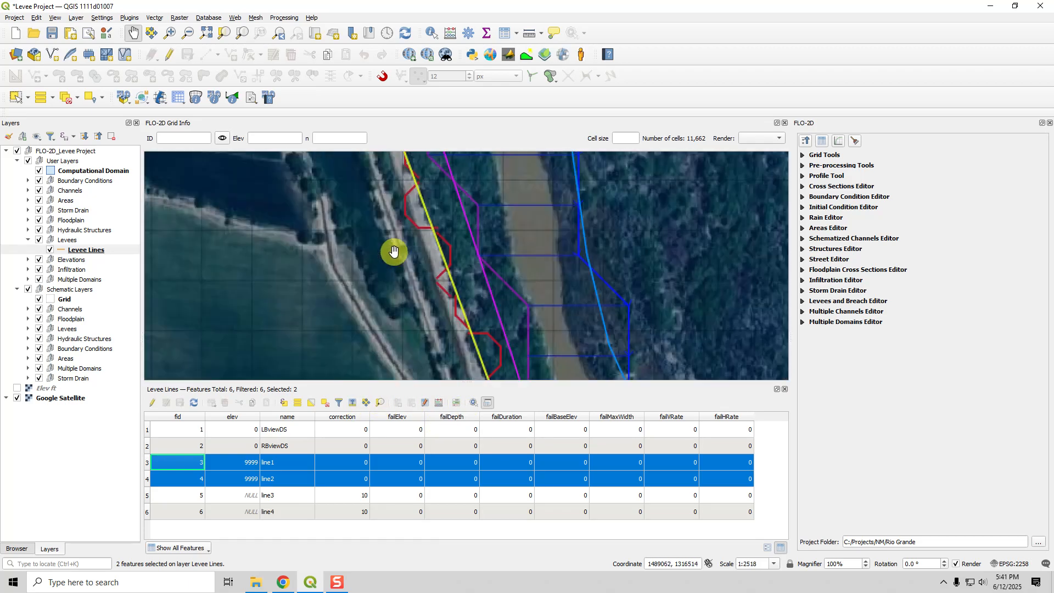
Expand the schematic Levees group and identify a schematized levee segment beside line1 to read its attributes
left_click(75, 330)
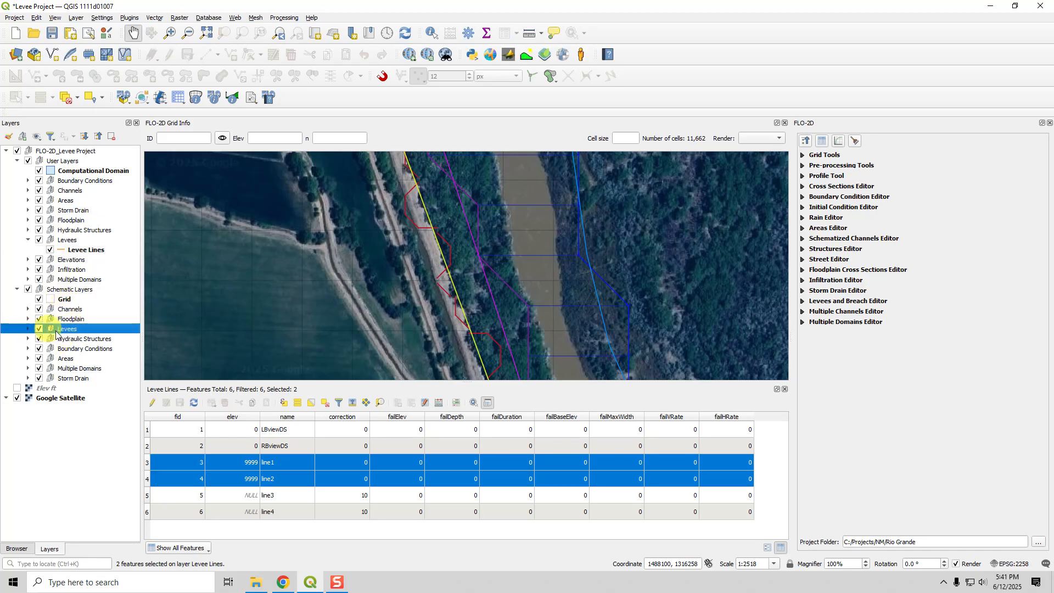
left_click(432, 34)
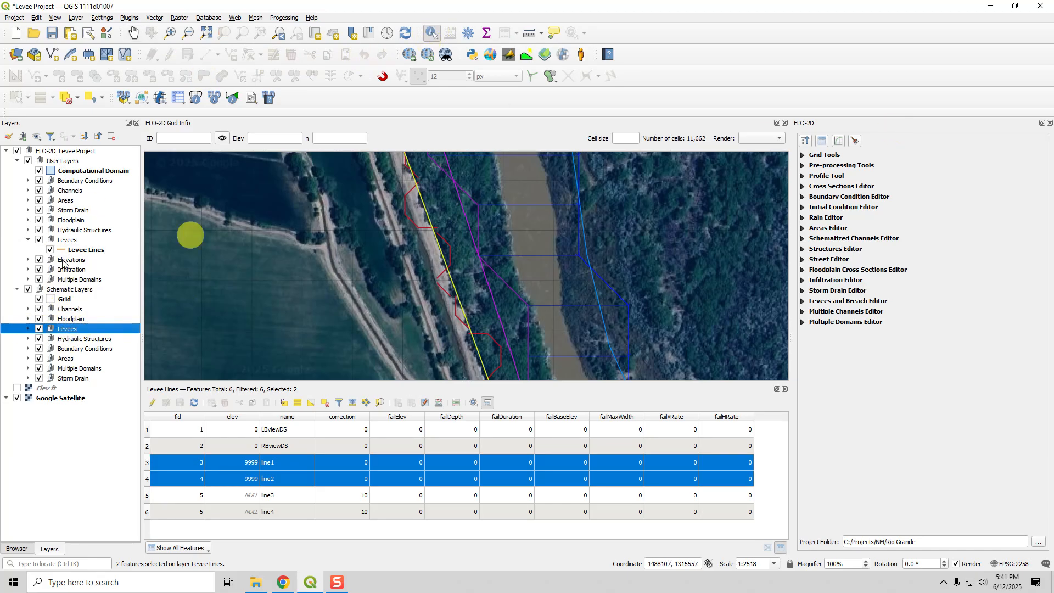
left_click(29, 329)
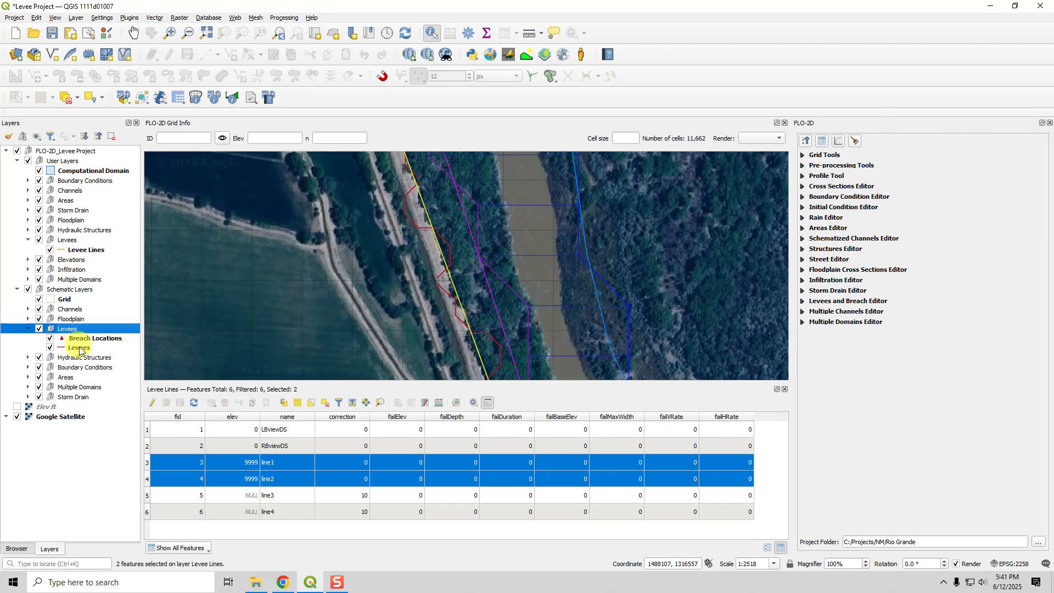
left_click(78, 348)
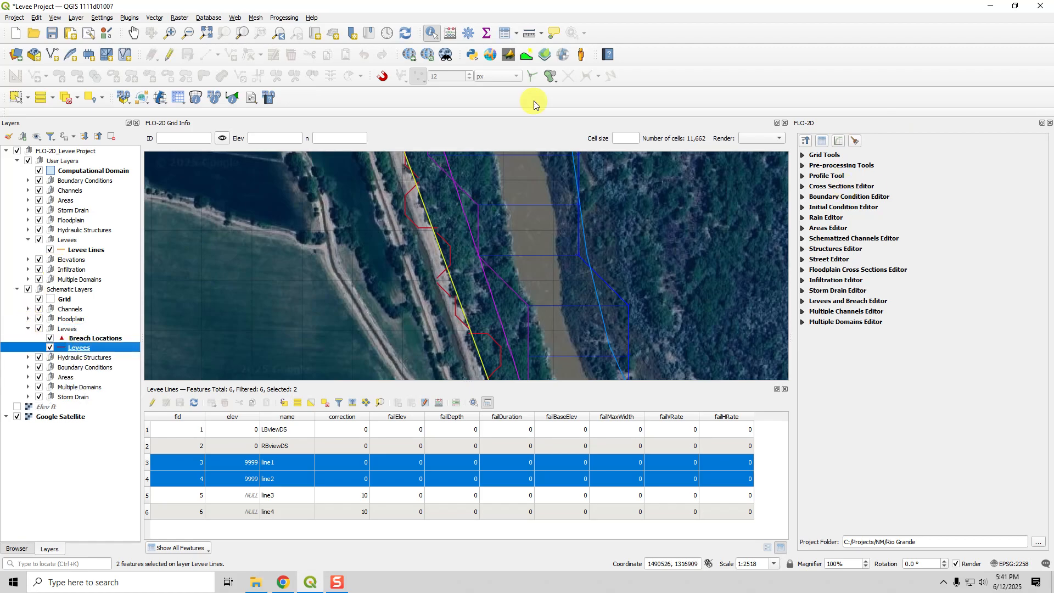
left_click(67, 330)
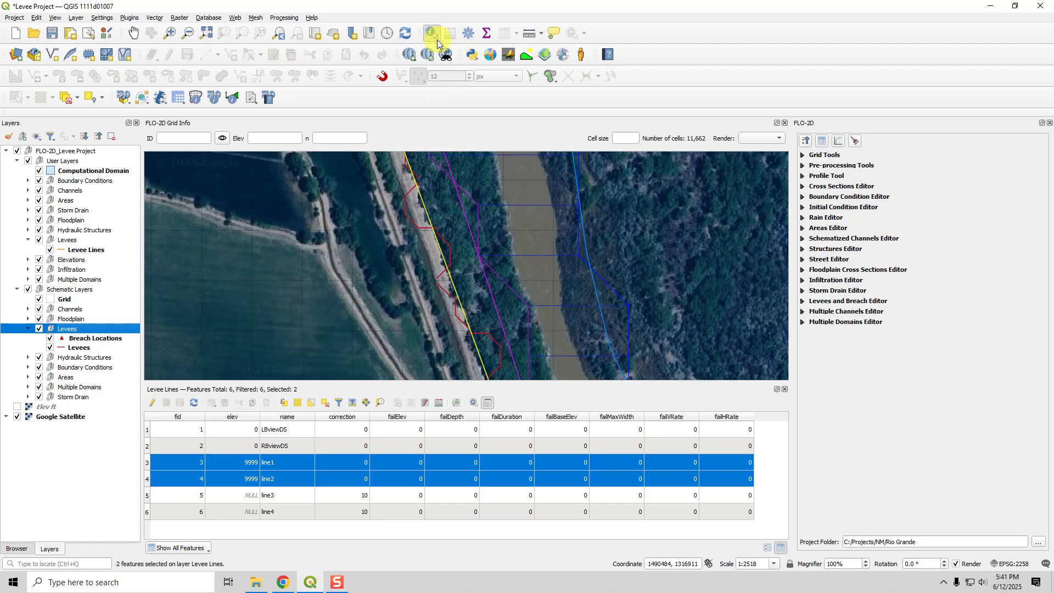
left_click(426, 228)
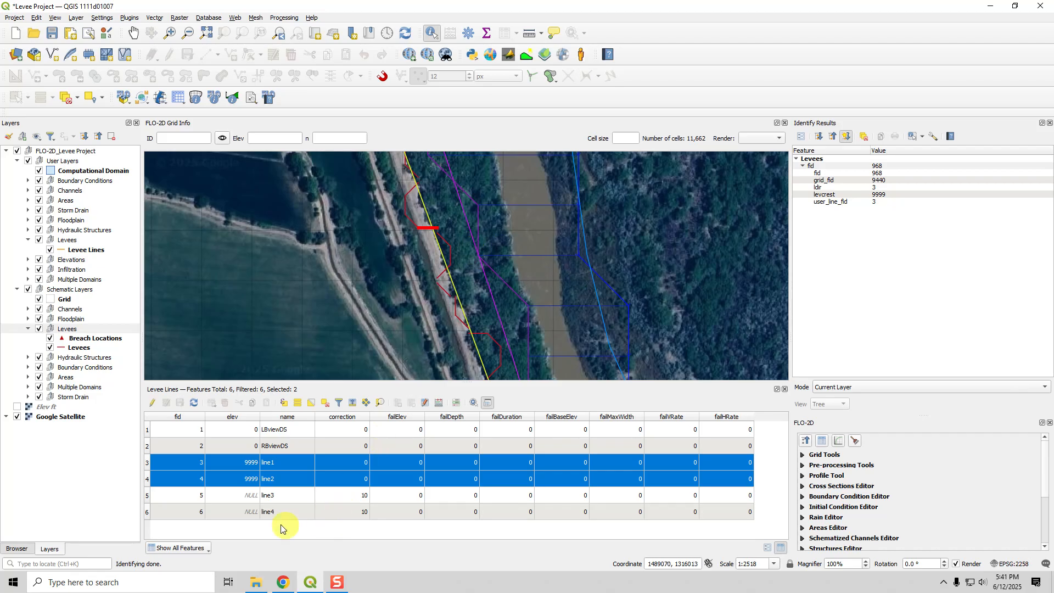
Select line3 and line4 in the Levee Lines table and zoom in closely on their schematized levee segments
left_click(147, 500)
left_click(148, 512, "shift")
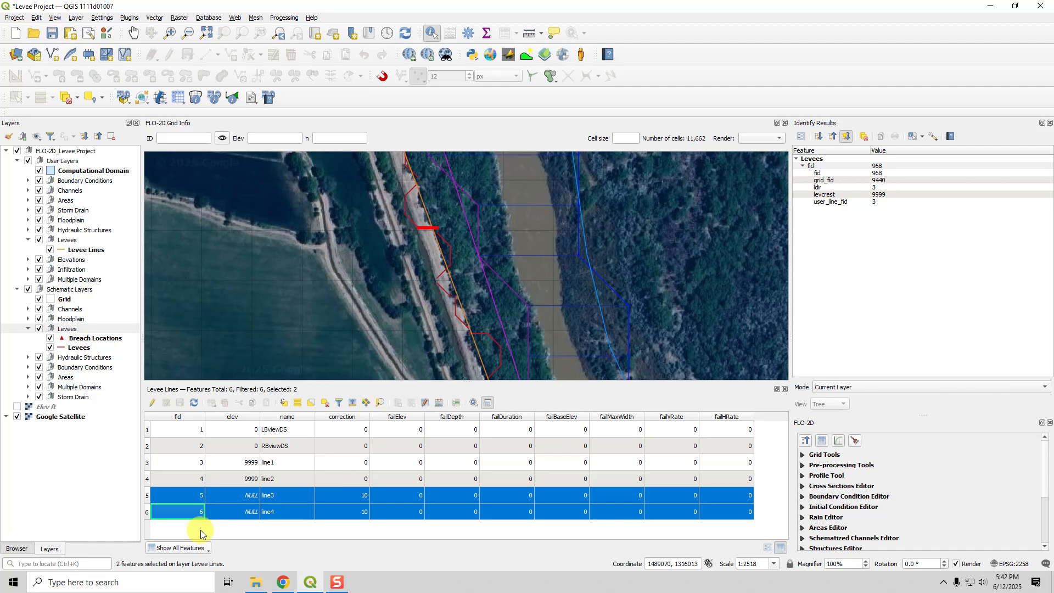
left_click(383, 403)
scroll(422, 286, "up", 4)
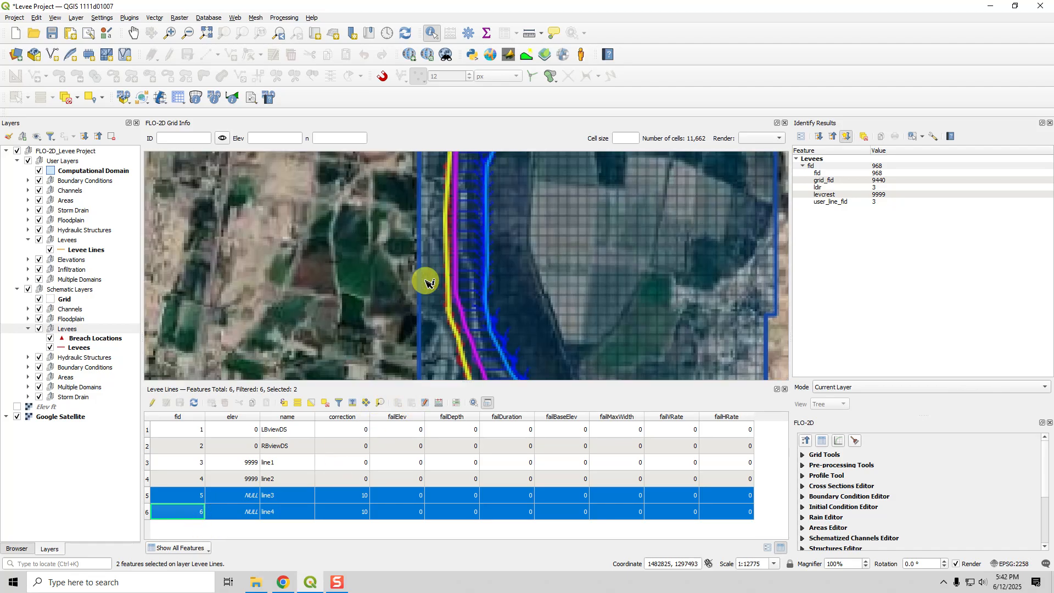
scroll(452, 303, "up", 1)
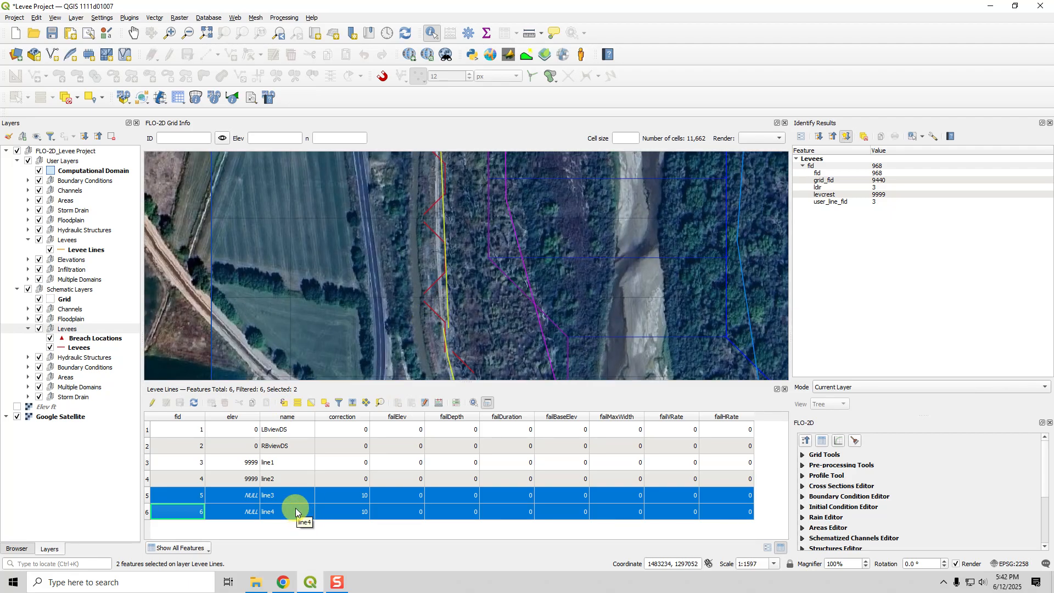
Identify several neighbouring schematized segments along line3 to compare their levee crest elevations
left_click(448, 253)
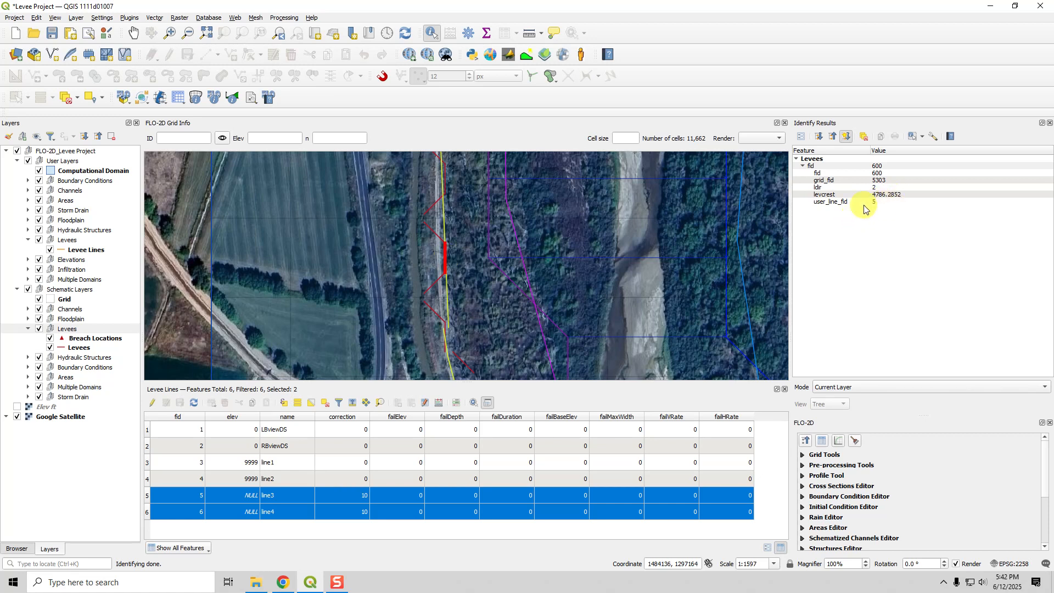
left_click(438, 290)
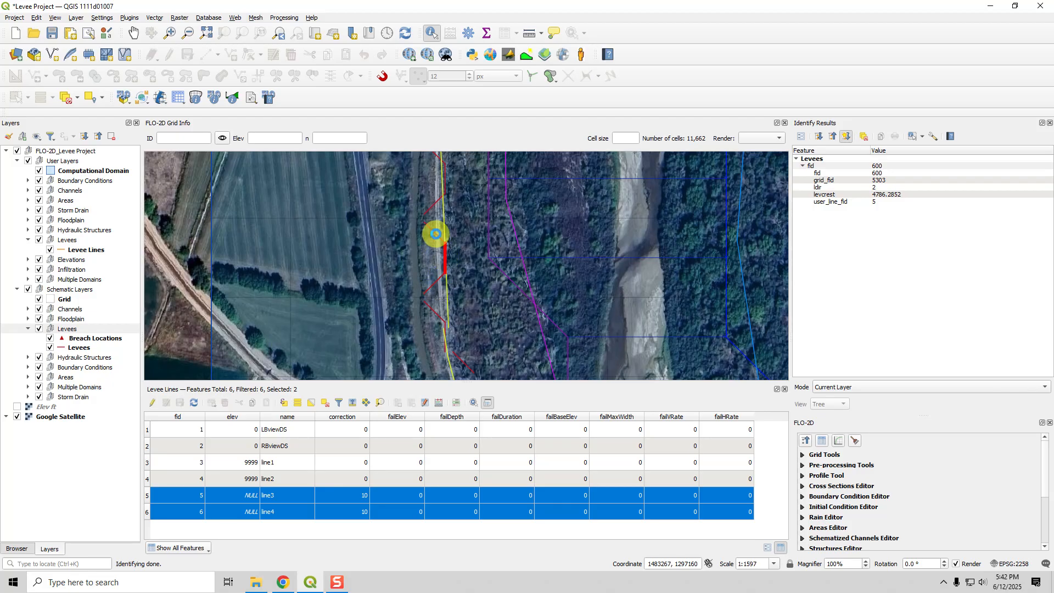
left_click(430, 215)
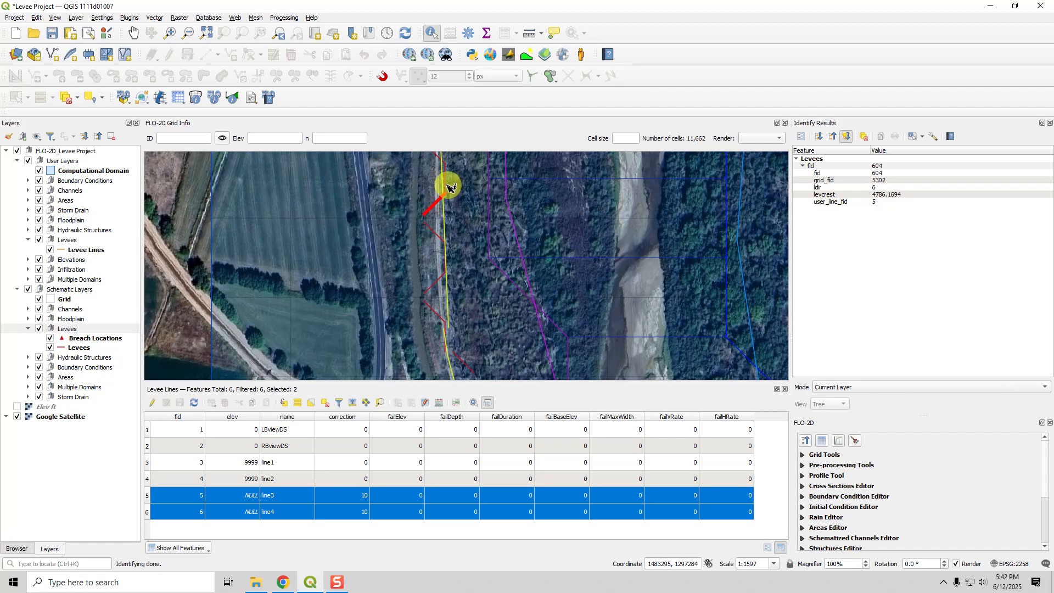
left_click(444, 206)
left_click(435, 234)
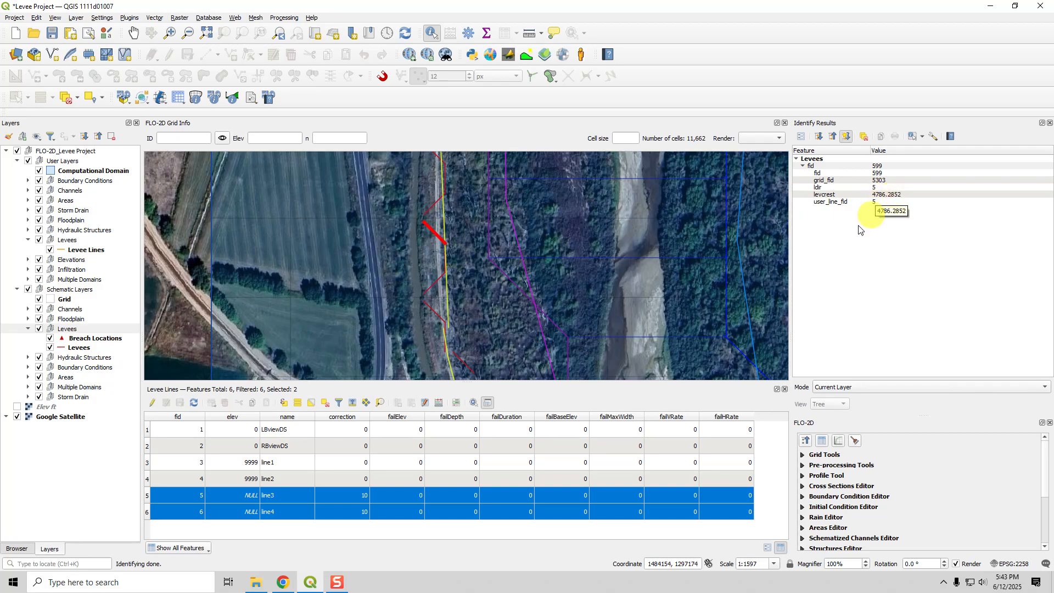
Query the grid info of the cells on either side of line3, ending on the cell with the last identified levee segment
left_click(196, 101)
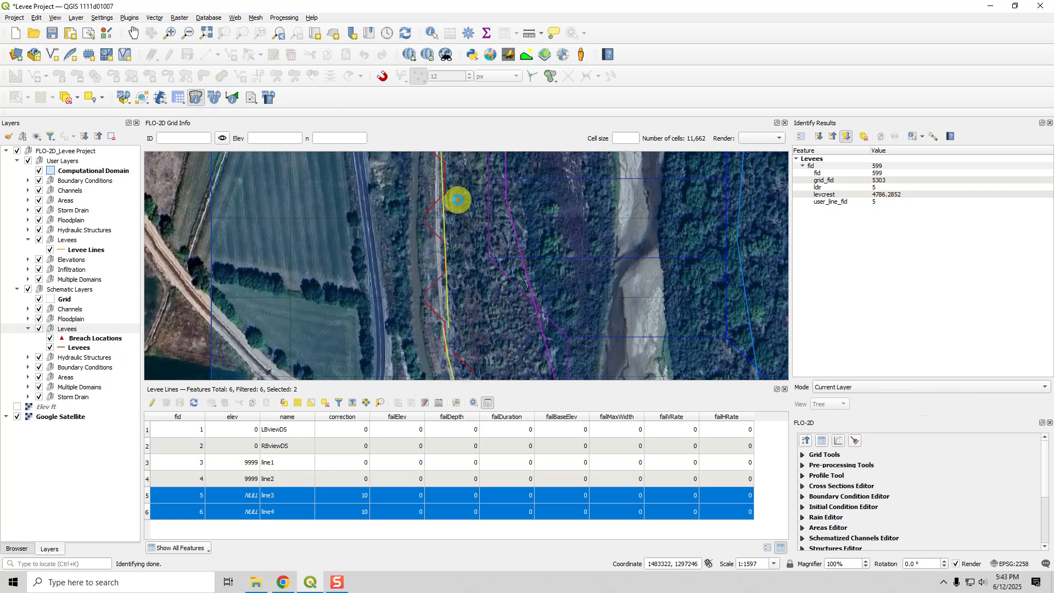
left_click(459, 195)
left_click(419, 250)
left_click(472, 188)
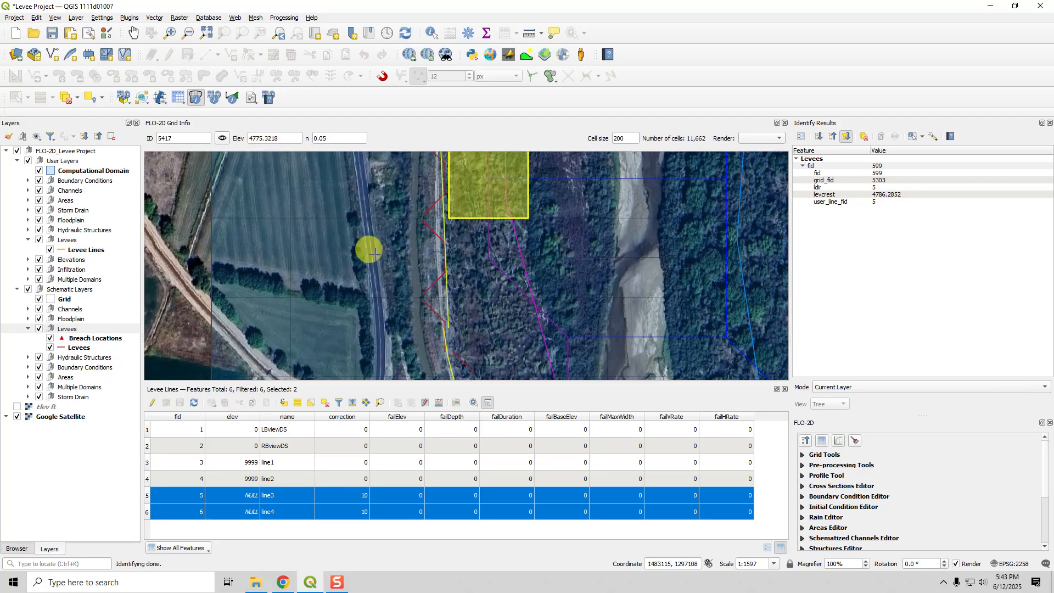
left_click(419, 250)
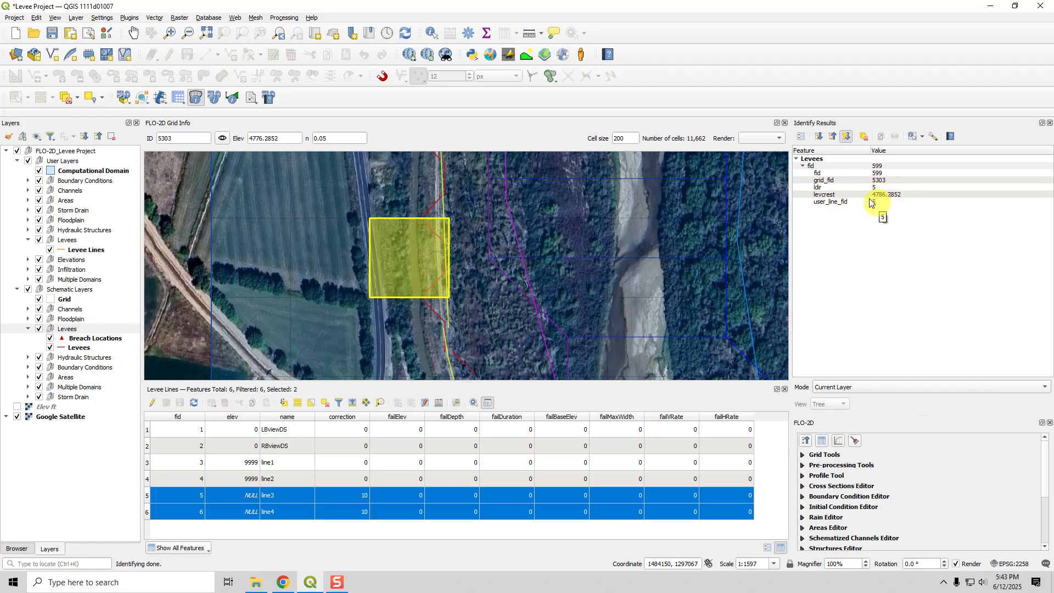
Dock the FLO-2D panel together with Identify Results, activate Levee Lines, and set the FLO-2D Profile Tool to Schematized profile
scroll(409, 290, "down", 1)
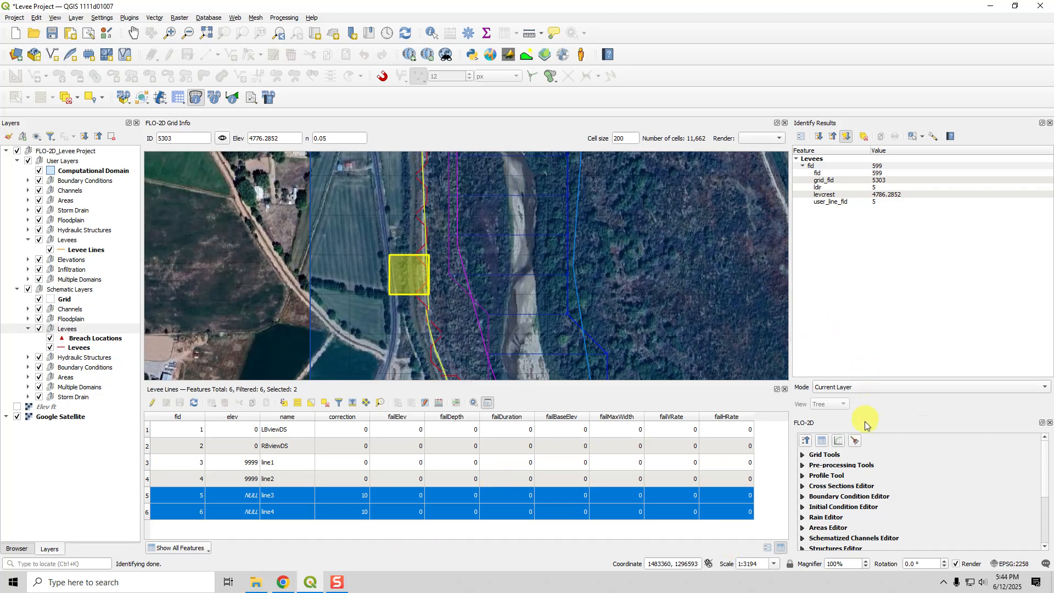
left_click_drag(864, 423, 869, 283)
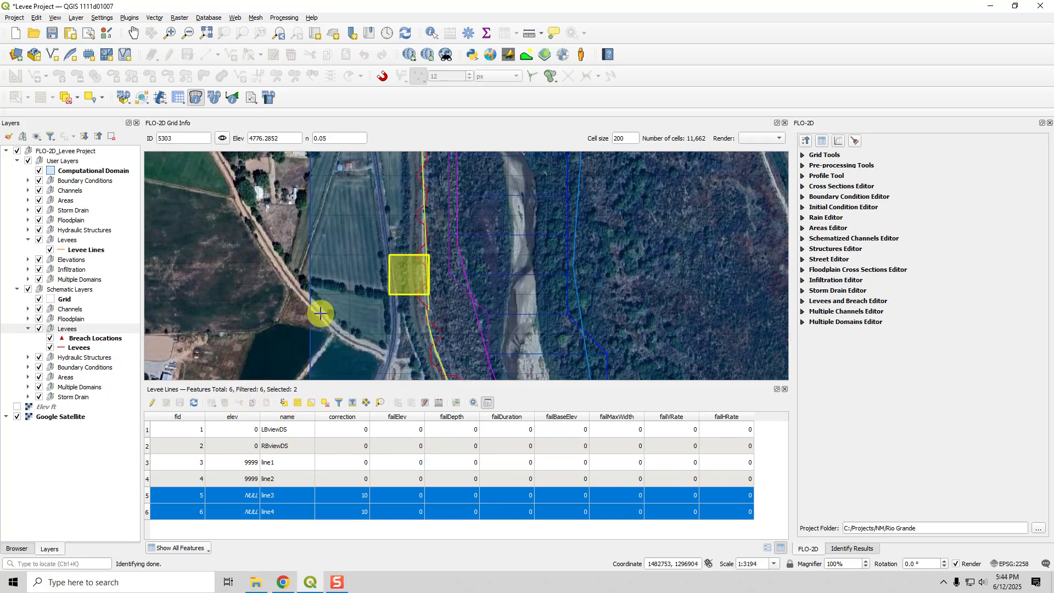
left_click(73, 253)
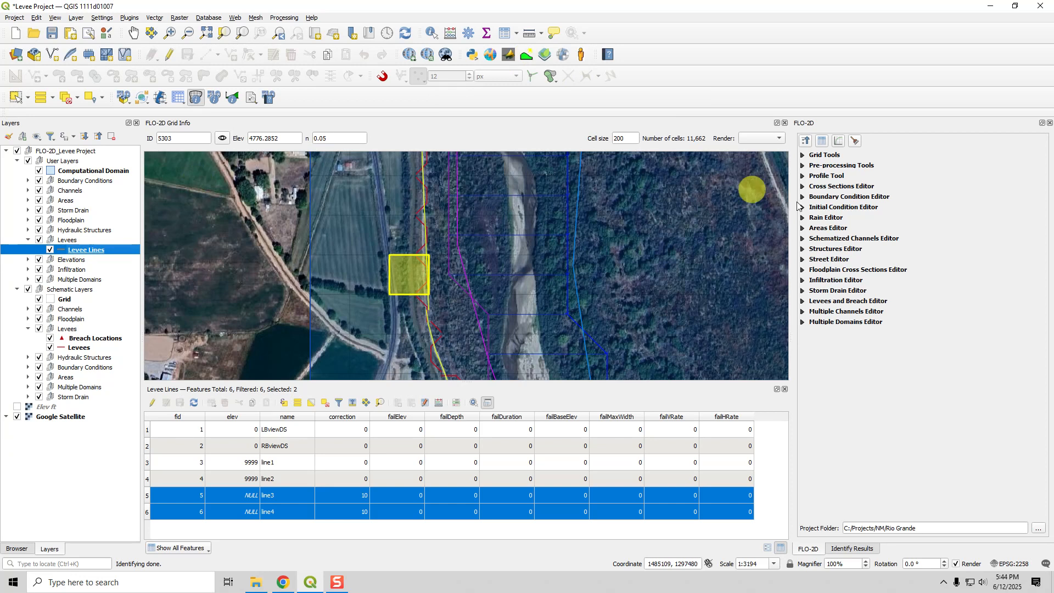
left_click(803, 177)
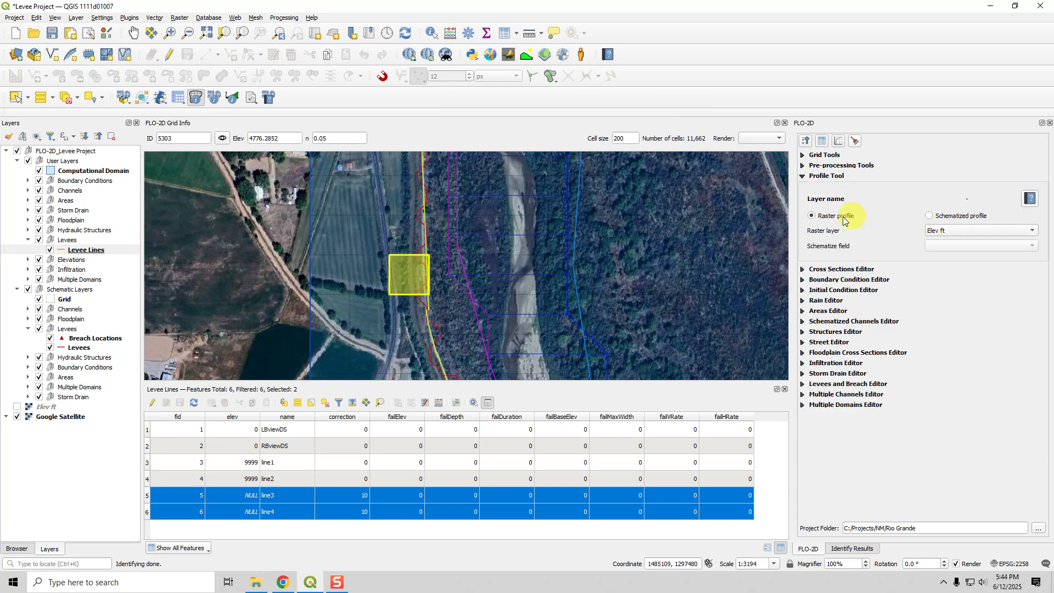
left_click(929, 216)
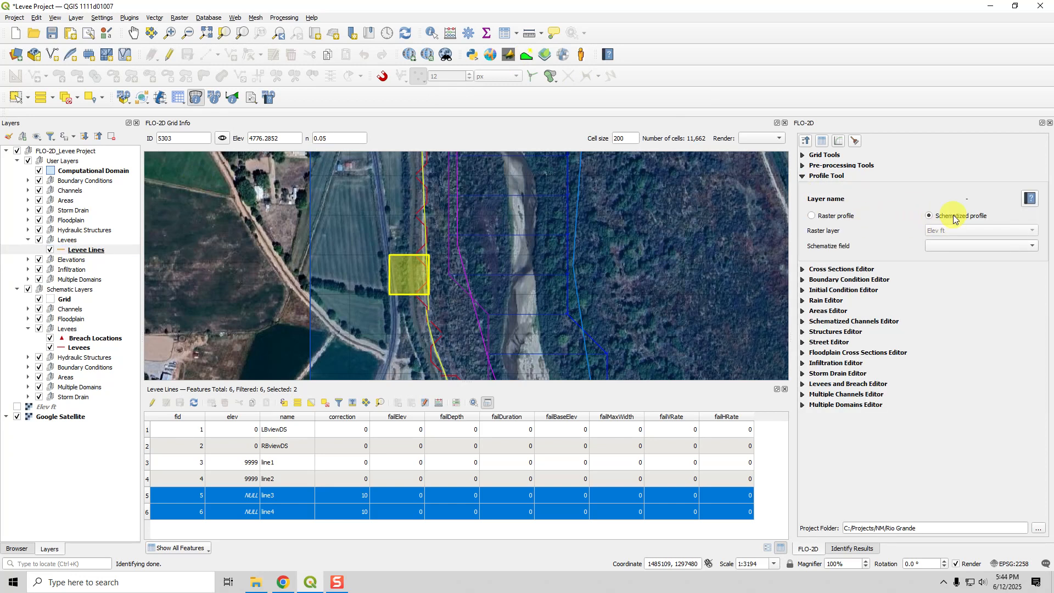
Query line3 with the FLO-2D info tool and plot its schematized levcrest profile, closing the attribute table to enlarge the plot
left_click(214, 102)
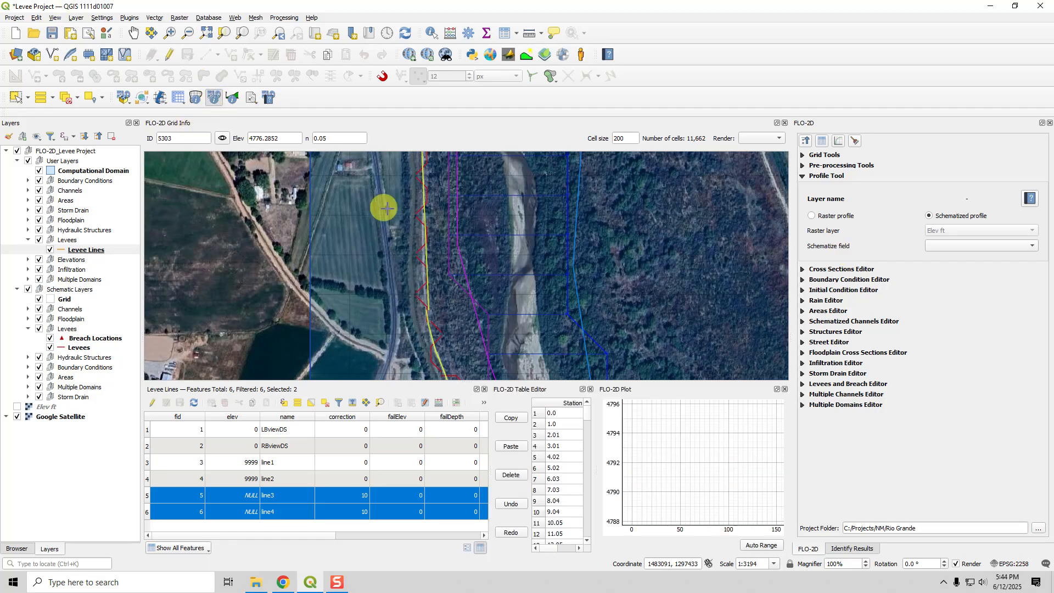
left_click(426, 225)
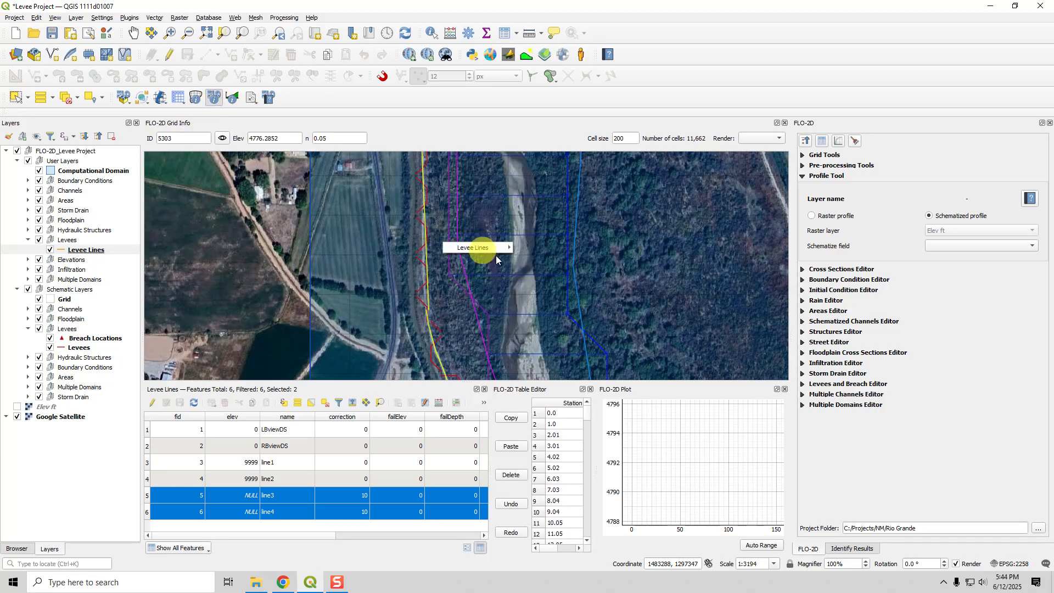
left_click(519, 249)
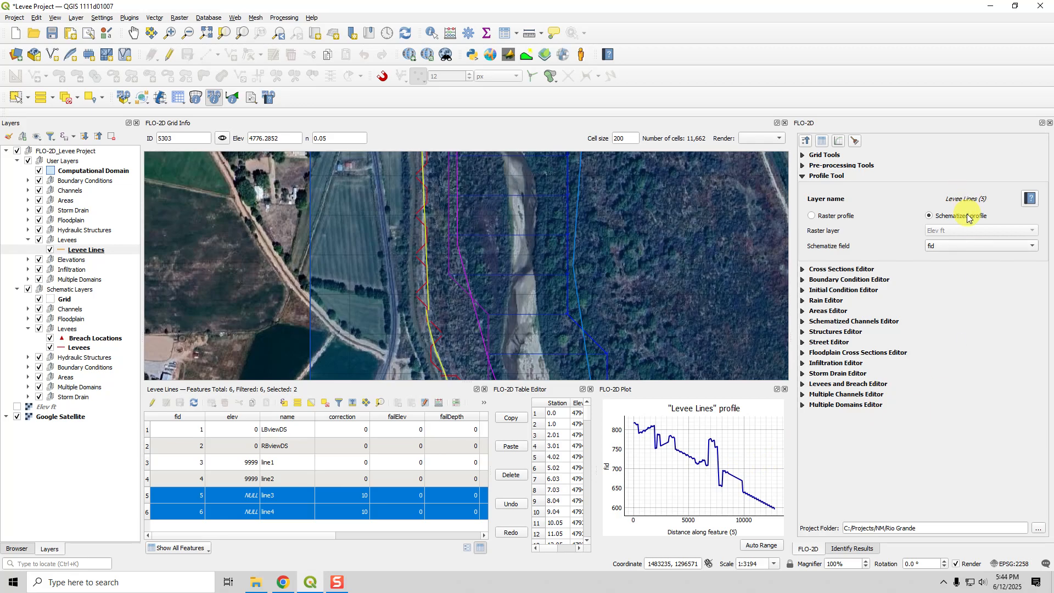
left_click(957, 247)
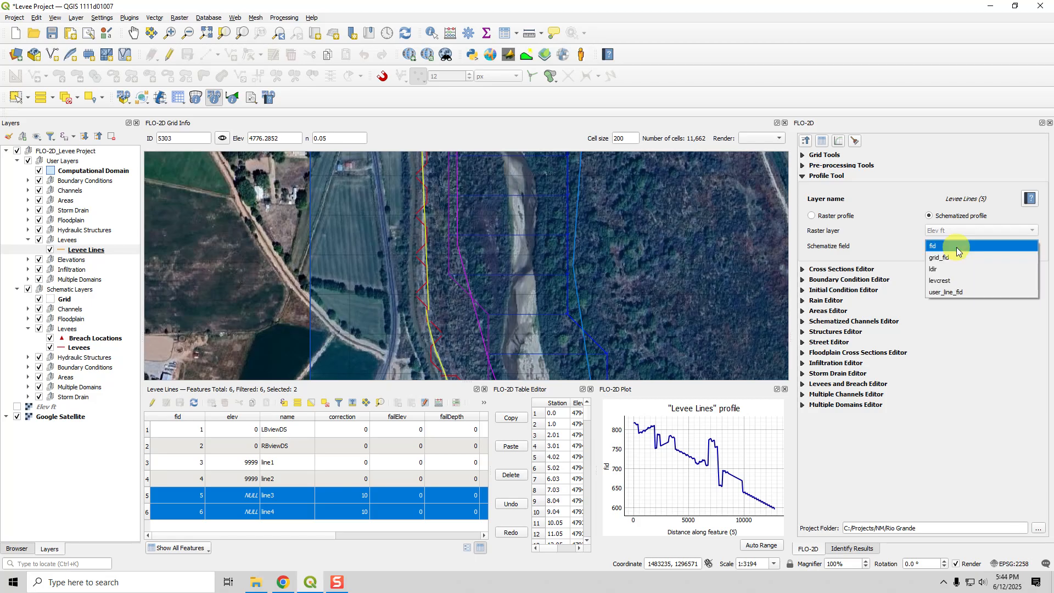
left_click(960, 281)
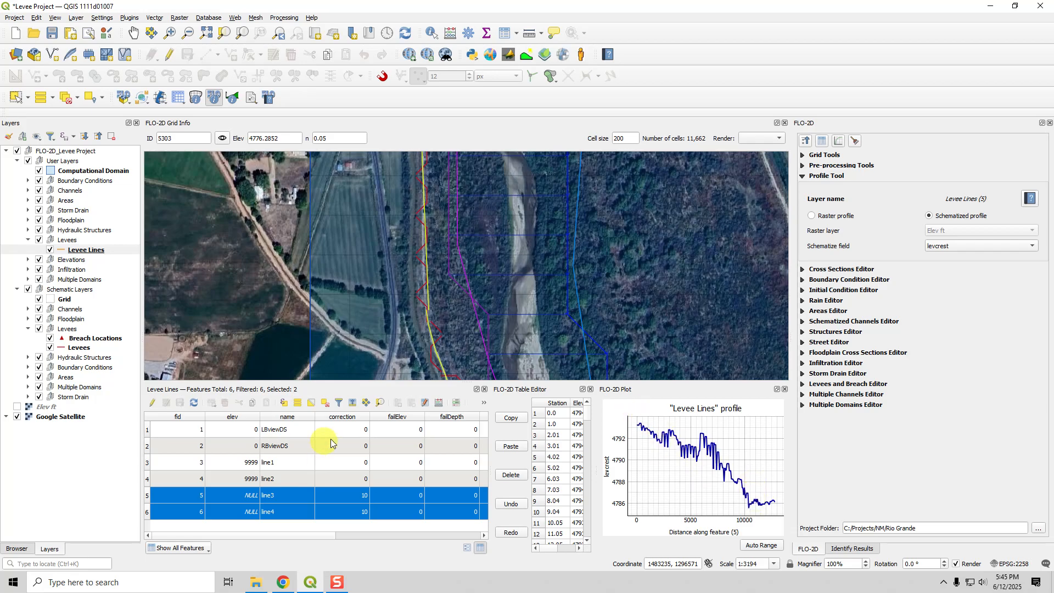
left_click(485, 390)
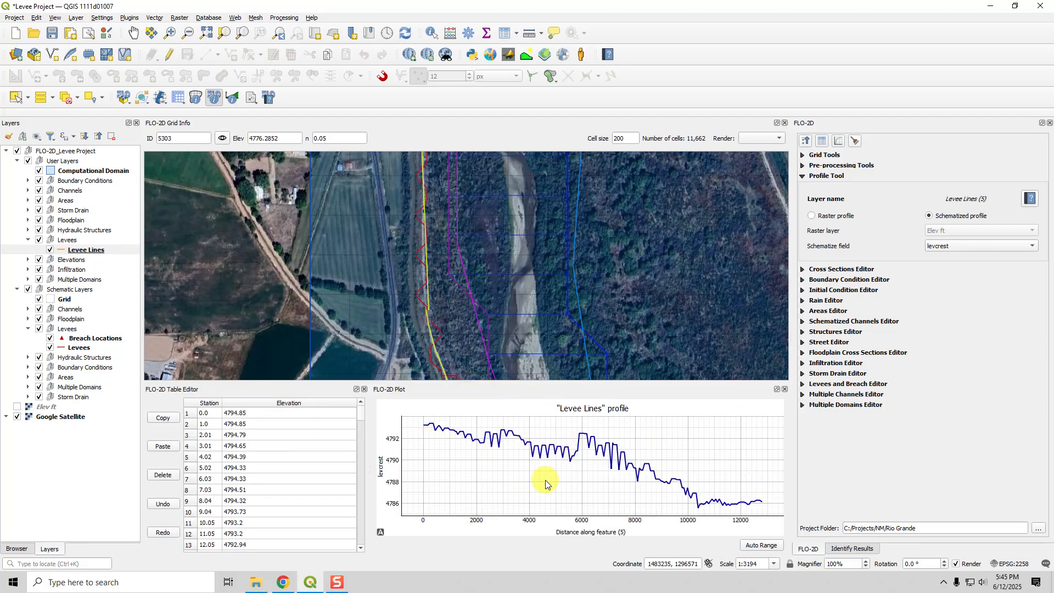
Show the Elev ft raster and open the terrain profile plugin, docking its panel together with FLO-2D Plot
left_click(17, 406)
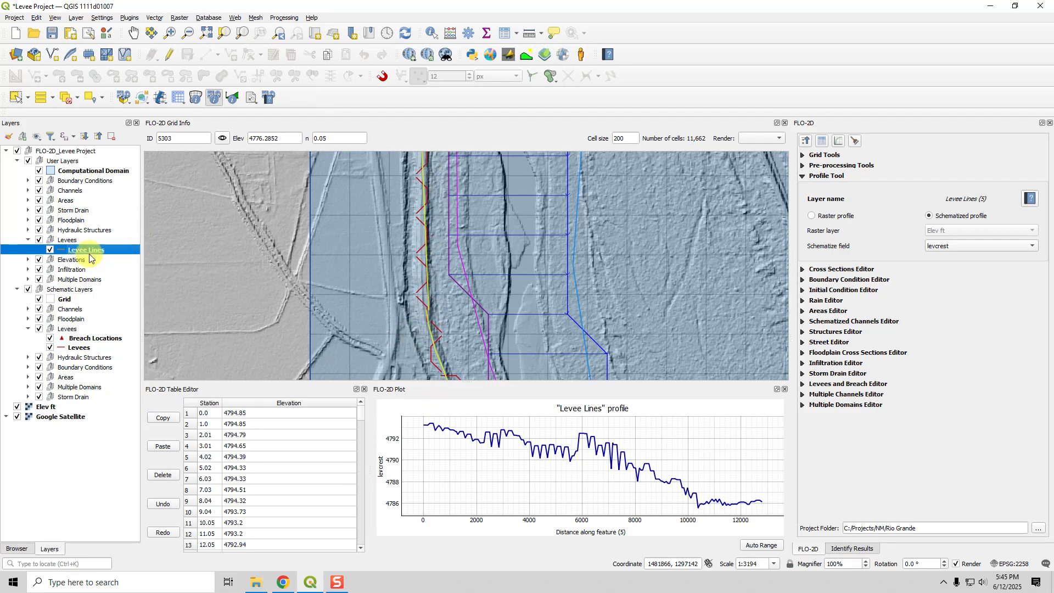
left_click(528, 55)
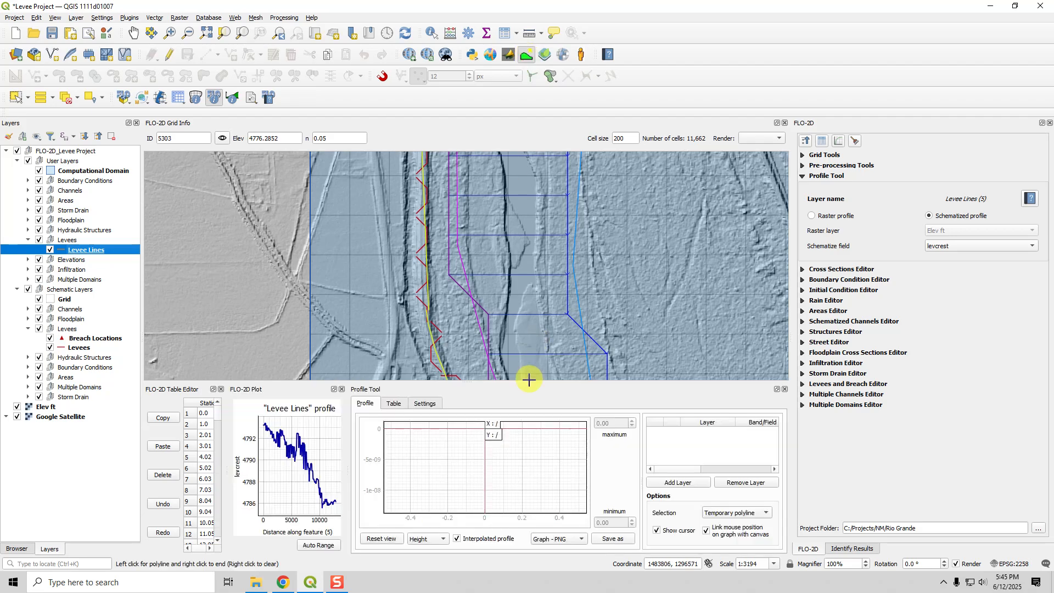
left_click_drag(454, 391, 503, 414)
left_click(679, 470)
left_click(567, 302)
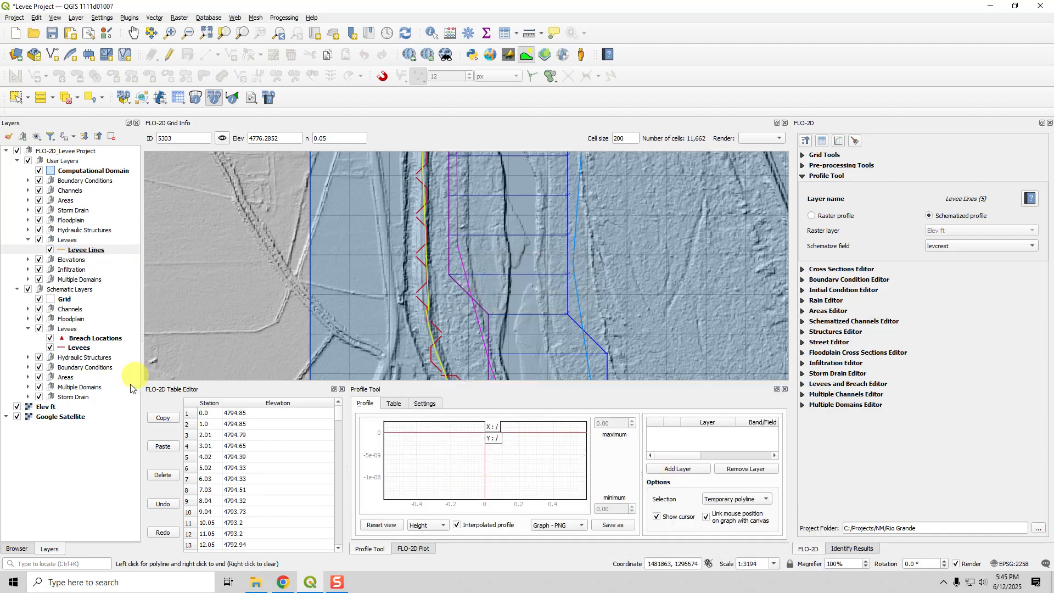
Add the Elev ft raster to the terrain profile and set its curve colour to black (#000000)
left_click(47, 407)
left_click(697, 471)
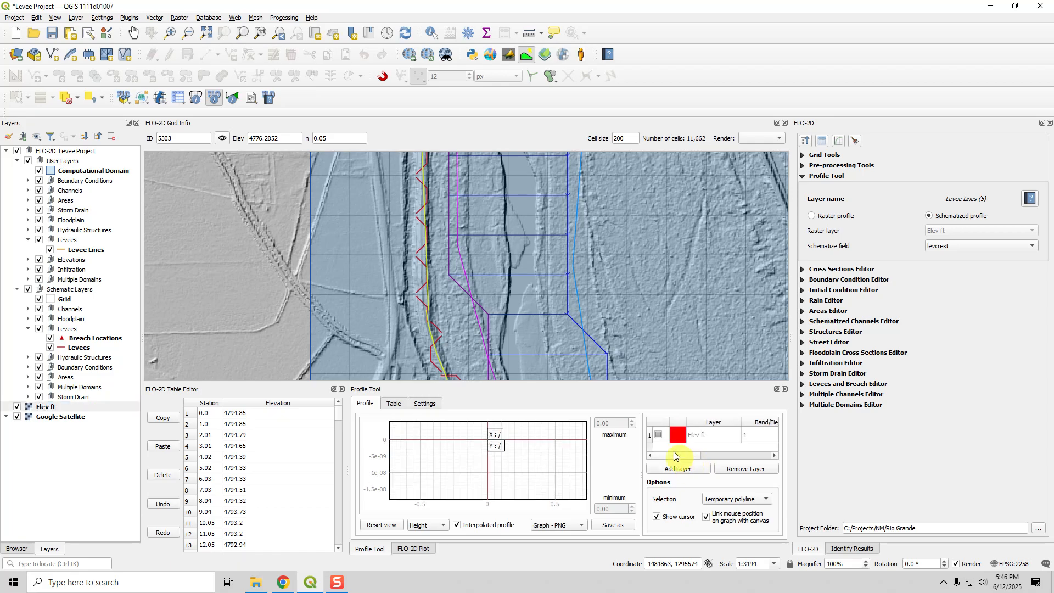
left_click(681, 434)
left_click(404, 199)
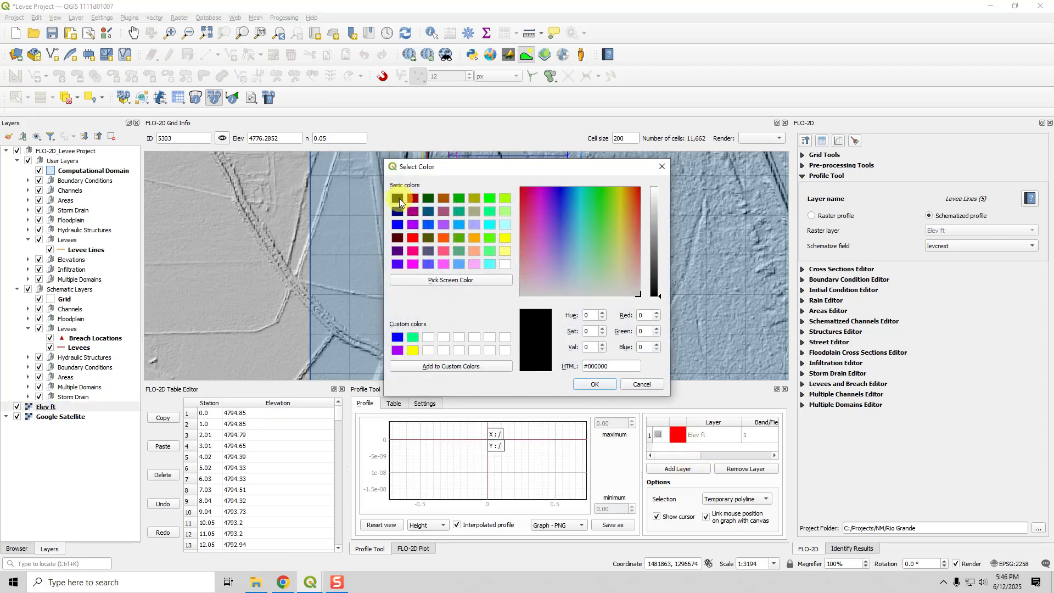
left_click(611, 383)
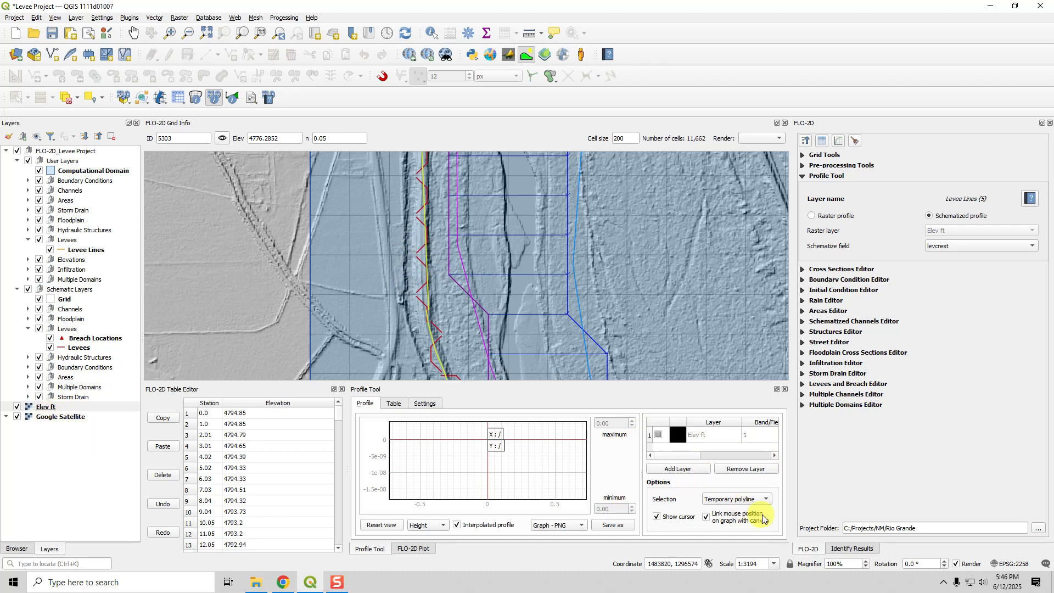
Plot the Elev ft profile along line3 using the Selected polyline option and examine it against the levee alignment
left_click(742, 501)
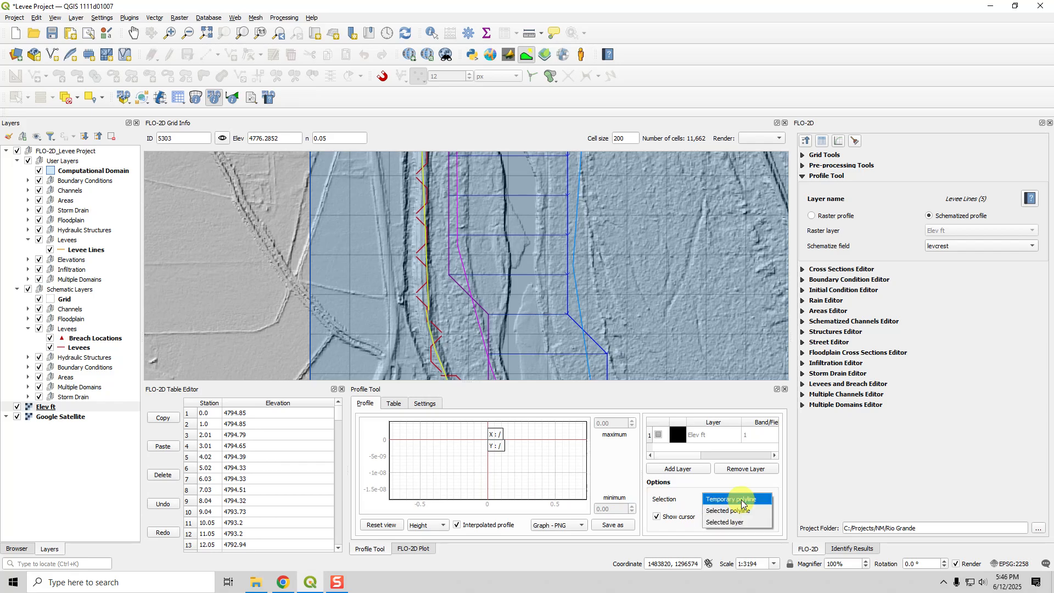
left_click(744, 511)
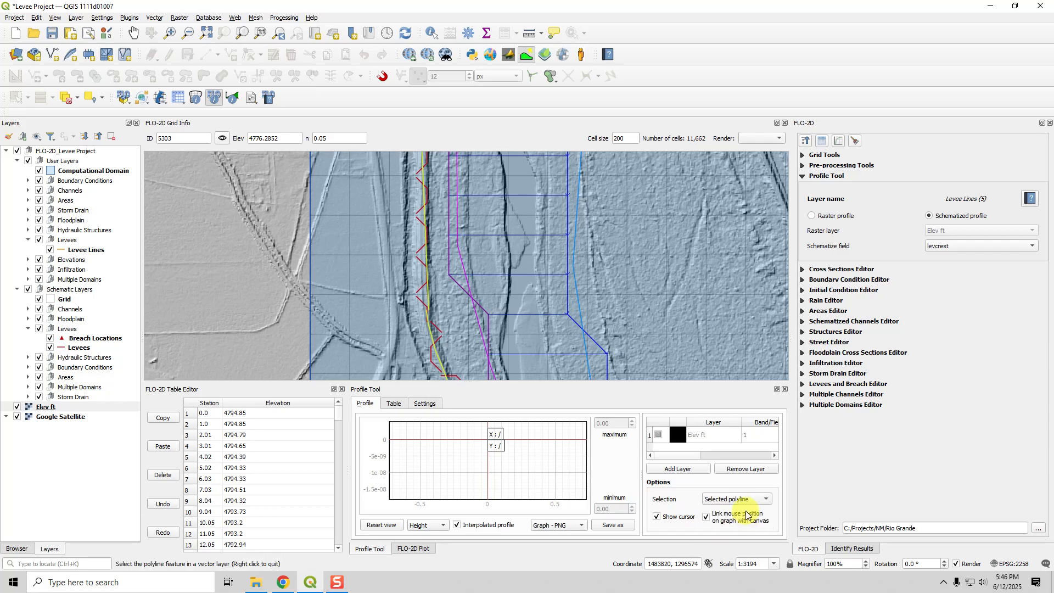
left_click(86, 251)
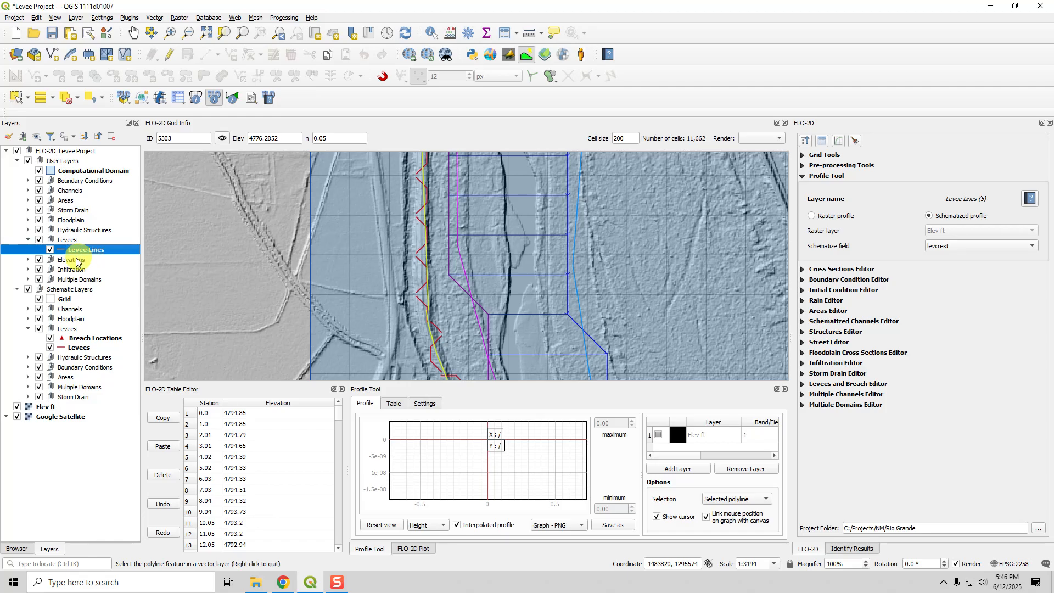
left_click(426, 252)
left_click(426, 253)
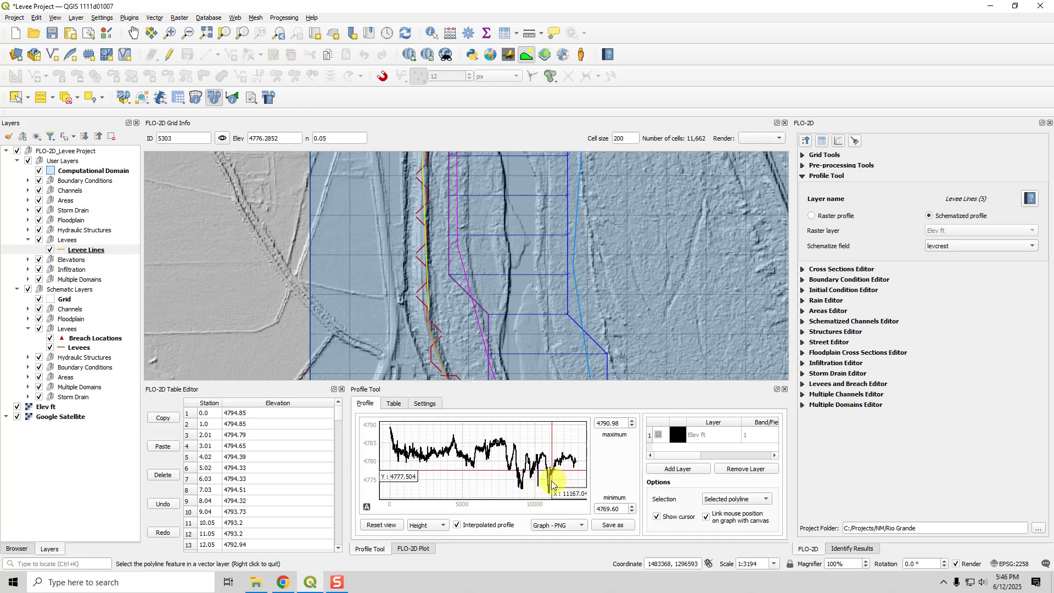
scroll(452, 271, "down", 3)
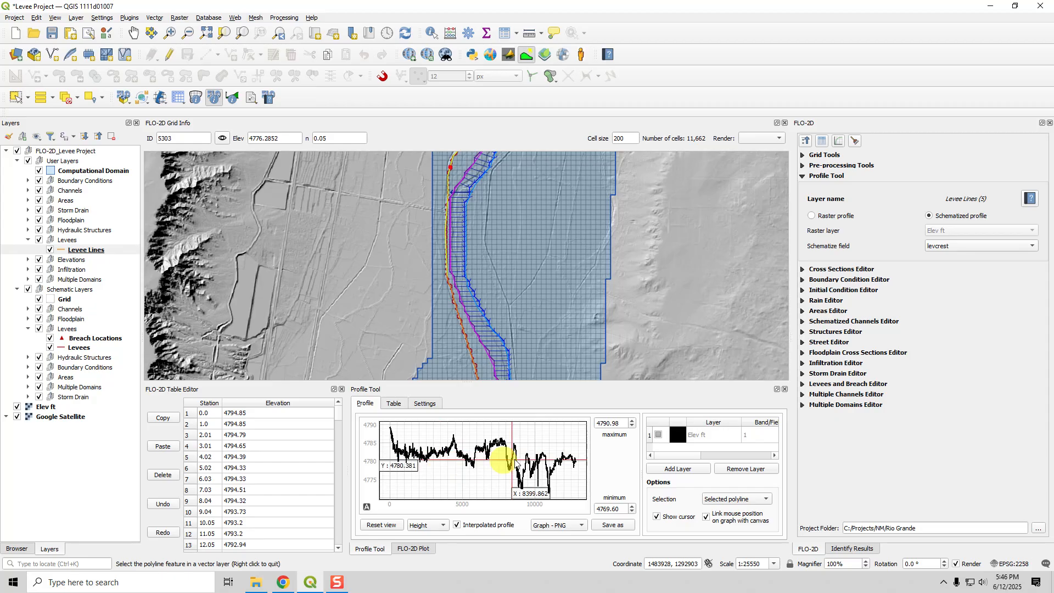
left_click_drag(457, 266, 464, 364)
scroll(451, 310, "down", 1)
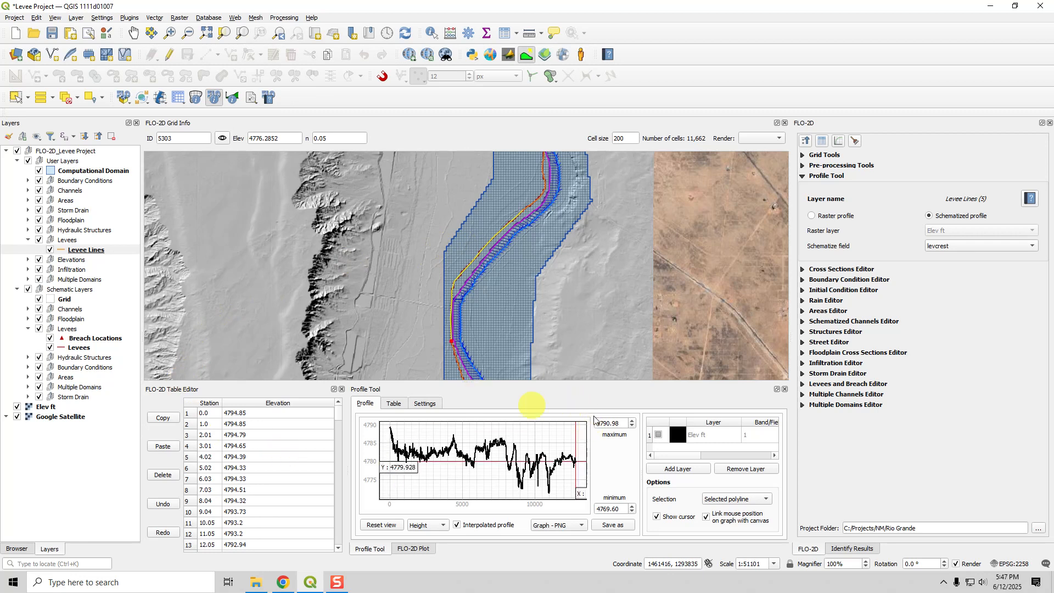
Close the terrain profile and hide the Levee Lines, Elev ft and Google Satellite layers to inspect the schematized levee's northern end
left_click(785, 390)
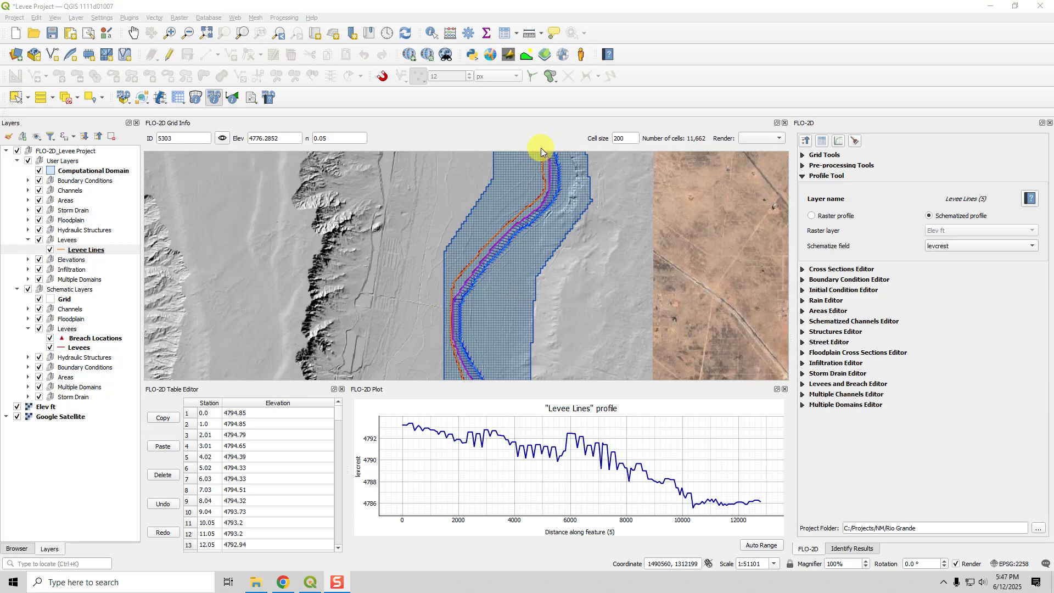
left_click_drag(544, 170, 483, 290)
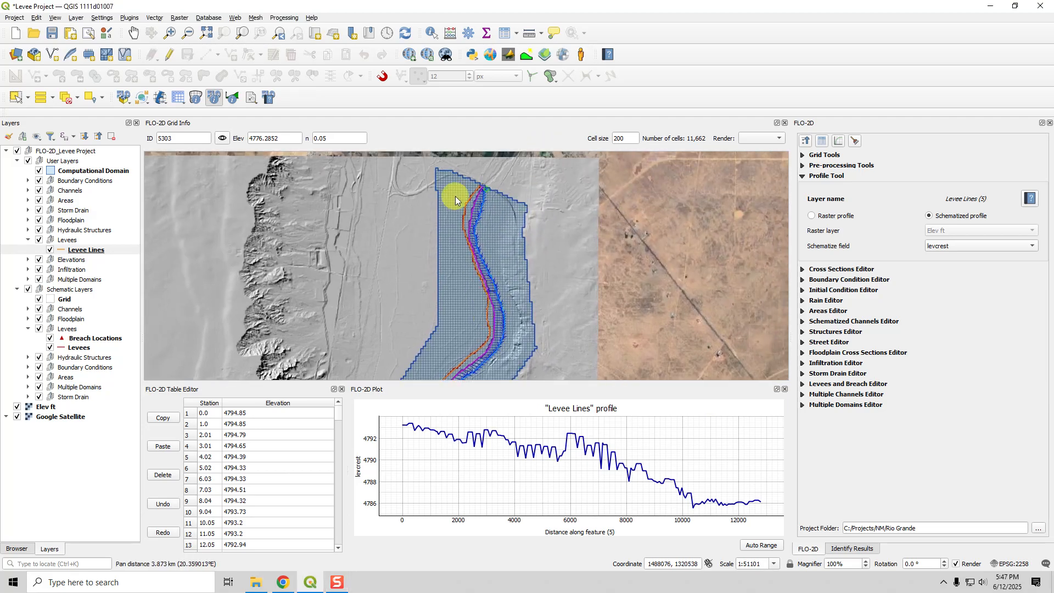
scroll(471, 193, "up", 2)
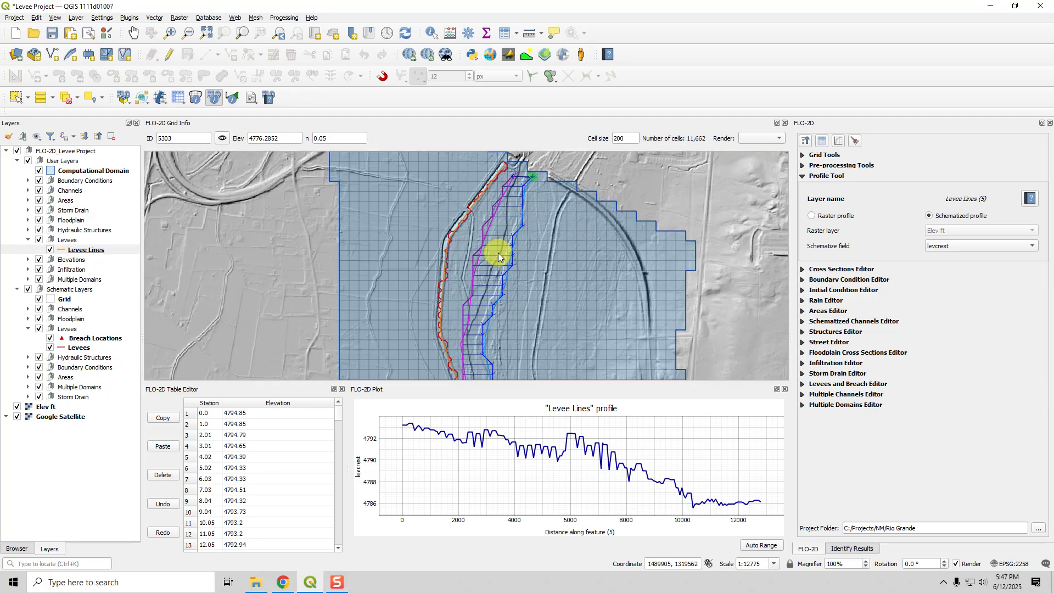
left_click(50, 250)
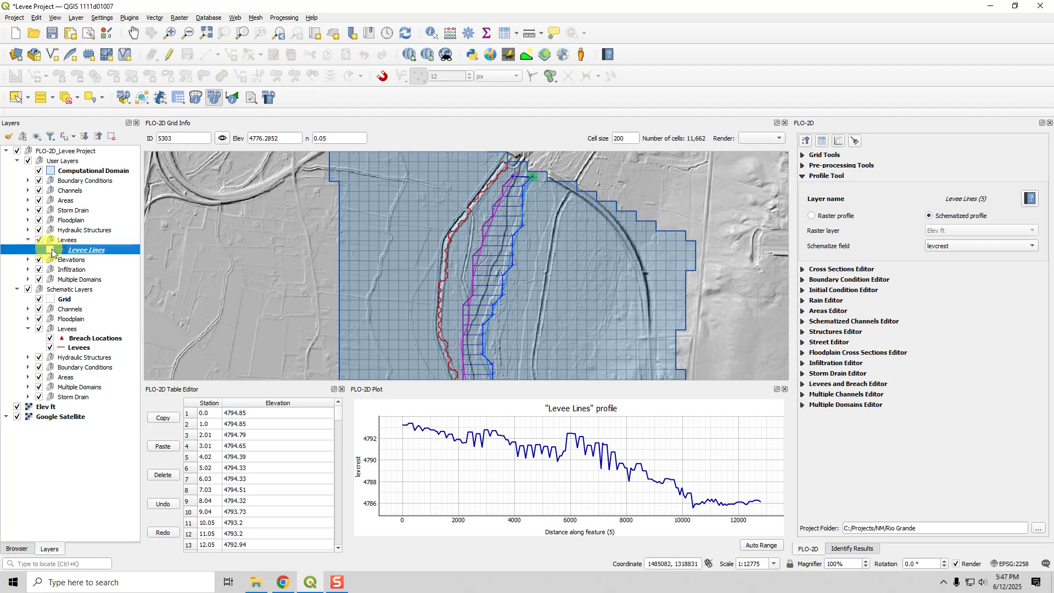
left_click(18, 407)
left_click(18, 416)
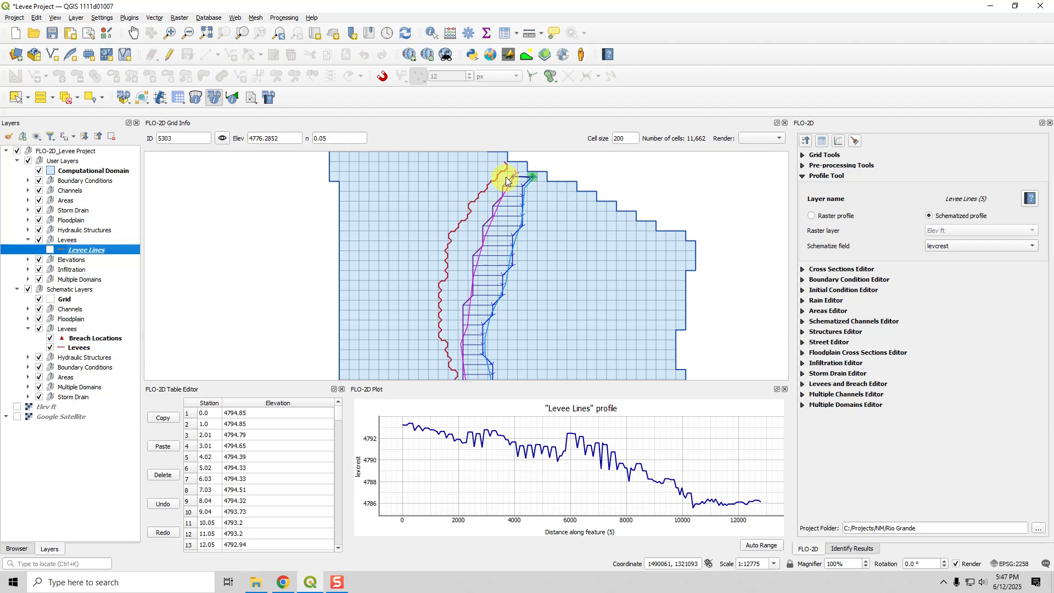
scroll(506, 160, "up", 2)
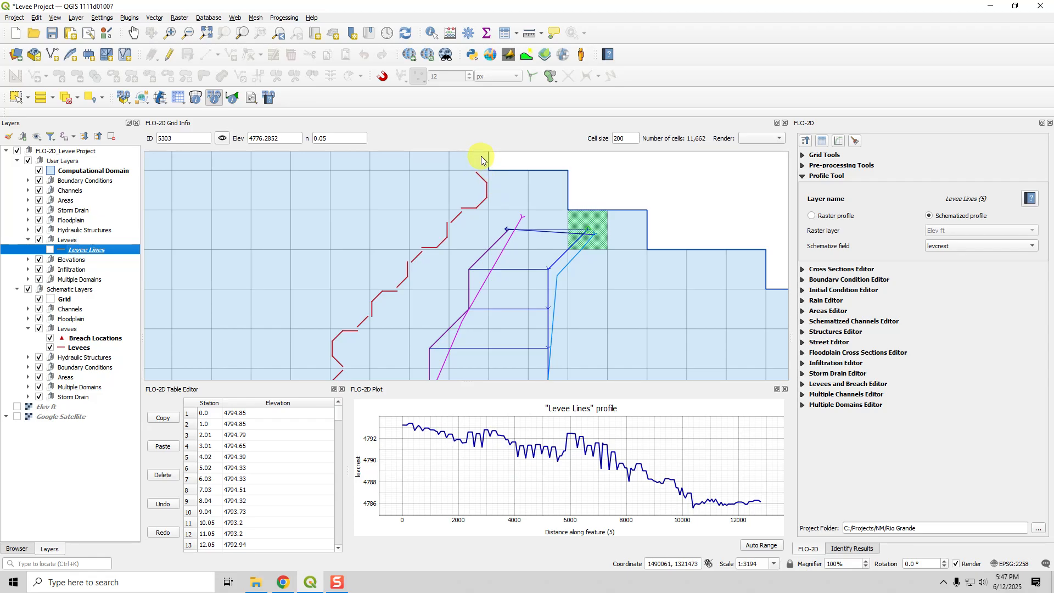
Show Levee Lines again and extend the northern end of the levee line eastward into the next grid cell, saving the edits
left_click(51, 251)
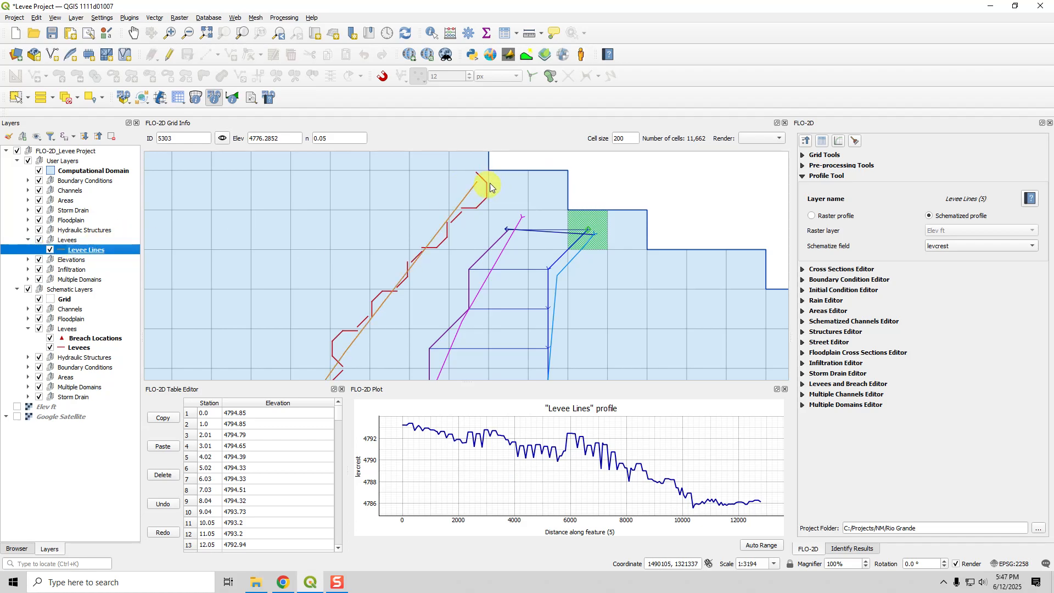
left_click(169, 53)
left_click(249, 54)
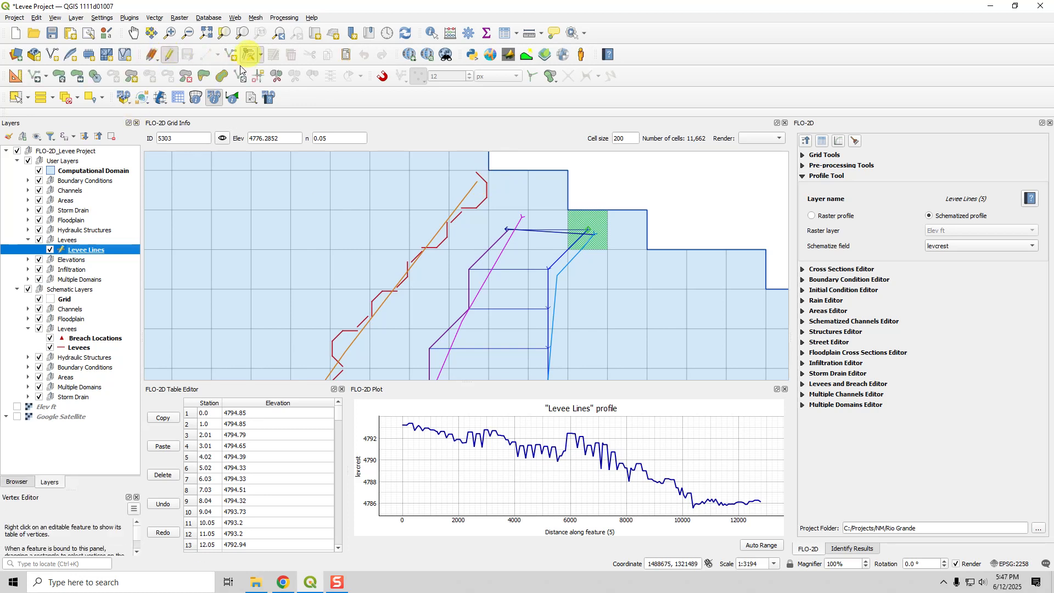
left_click(483, 175)
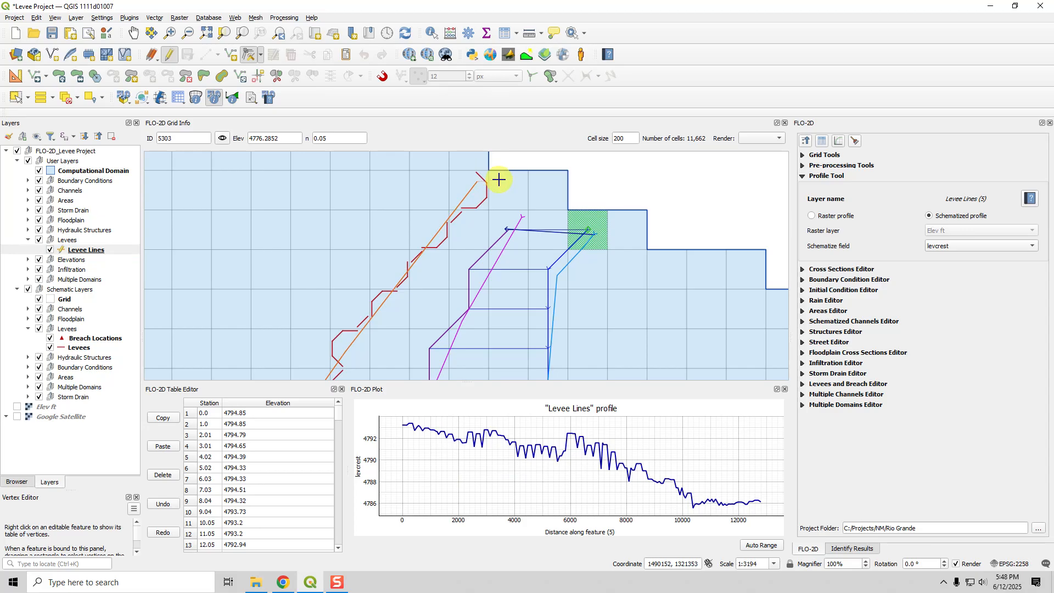
left_click(496, 177)
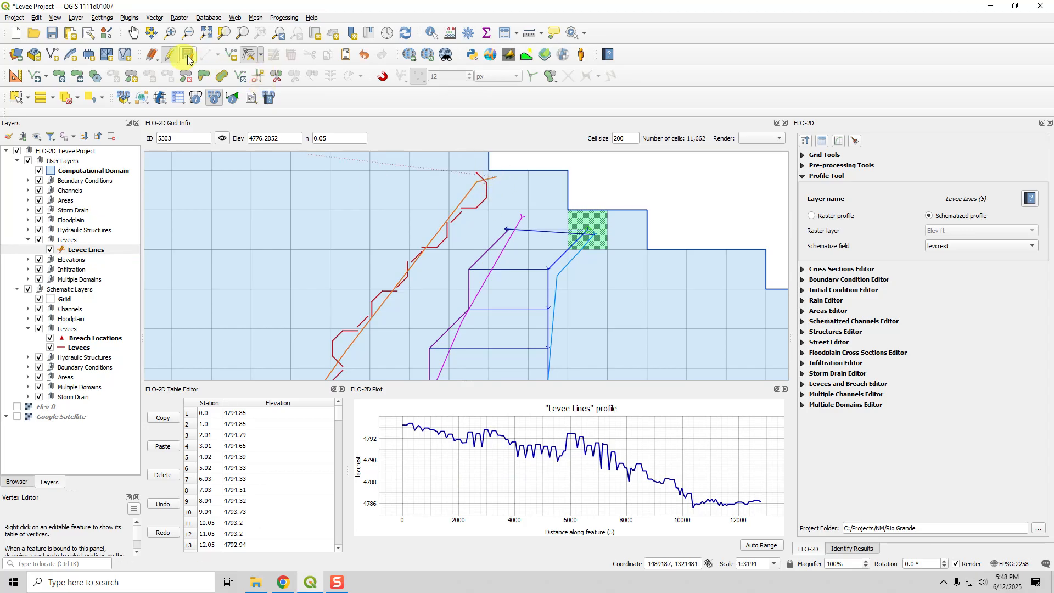
left_click(169, 54)
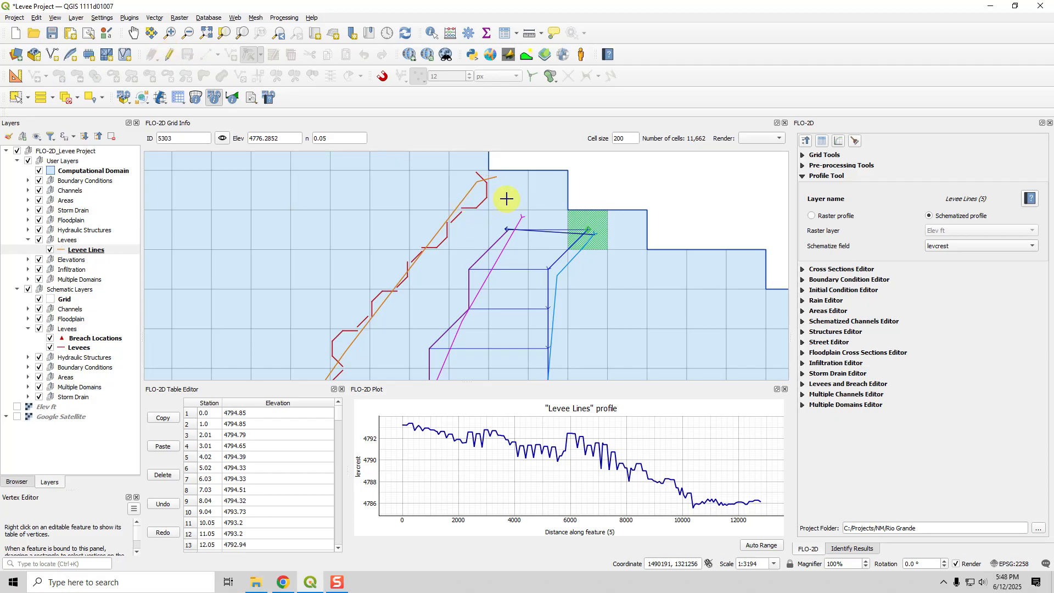
Recreate the schematic levee layers from user levees with the Levee Elevation Tool, using elevation polygons and levee lines, and delete the flagged opposite-direction levees
left_click(177, 97)
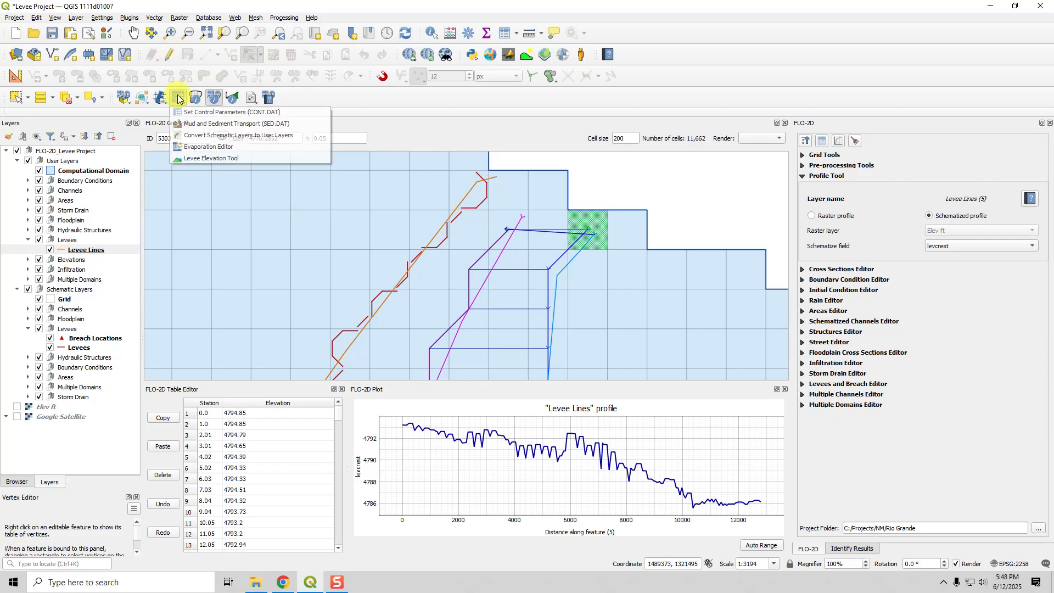
left_click(190, 158)
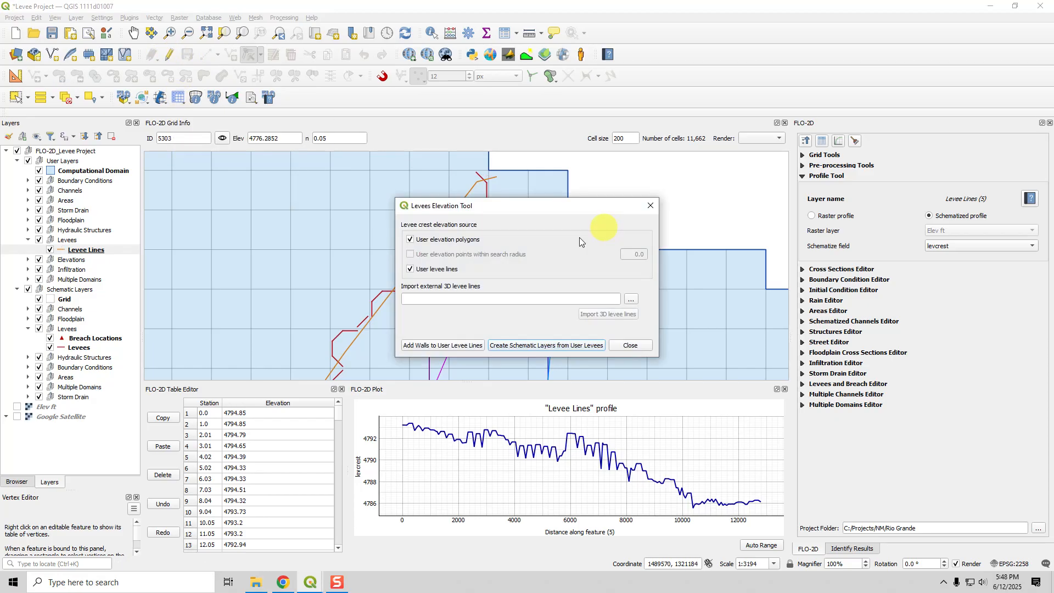
left_click(542, 346)
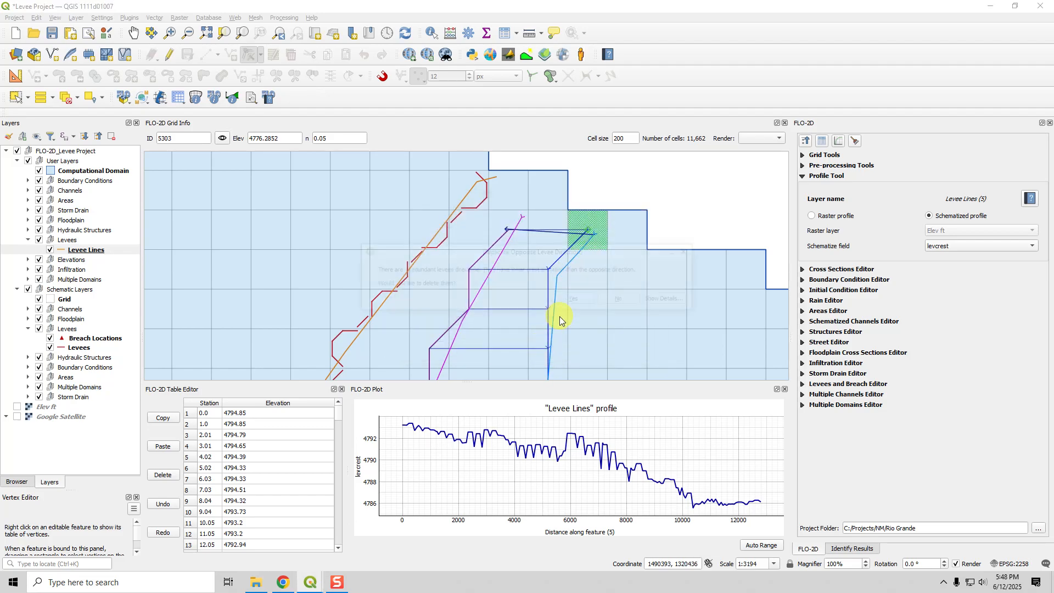
left_click(574, 299)
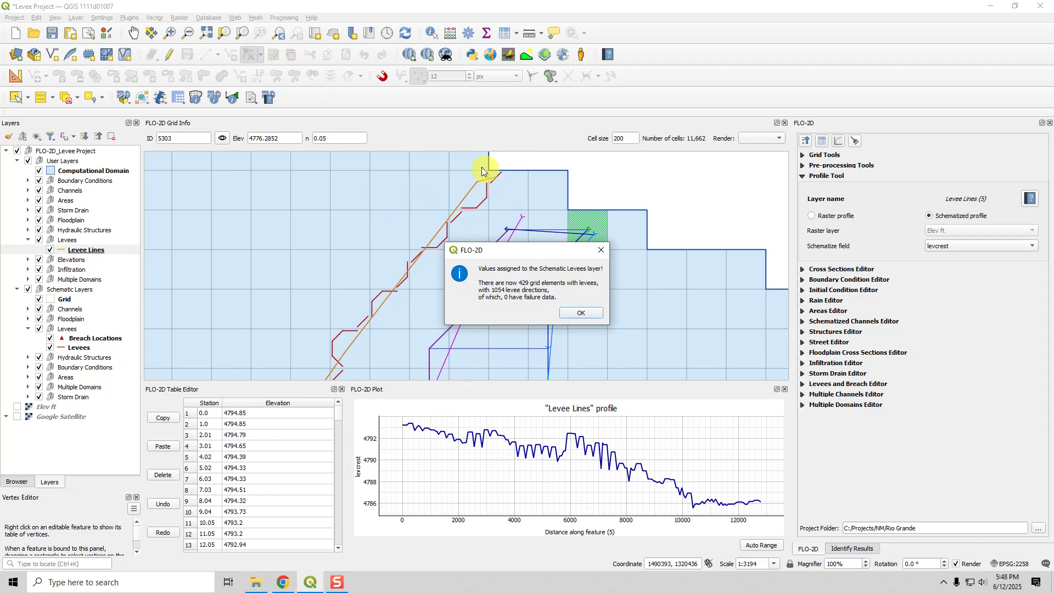
left_click(581, 312)
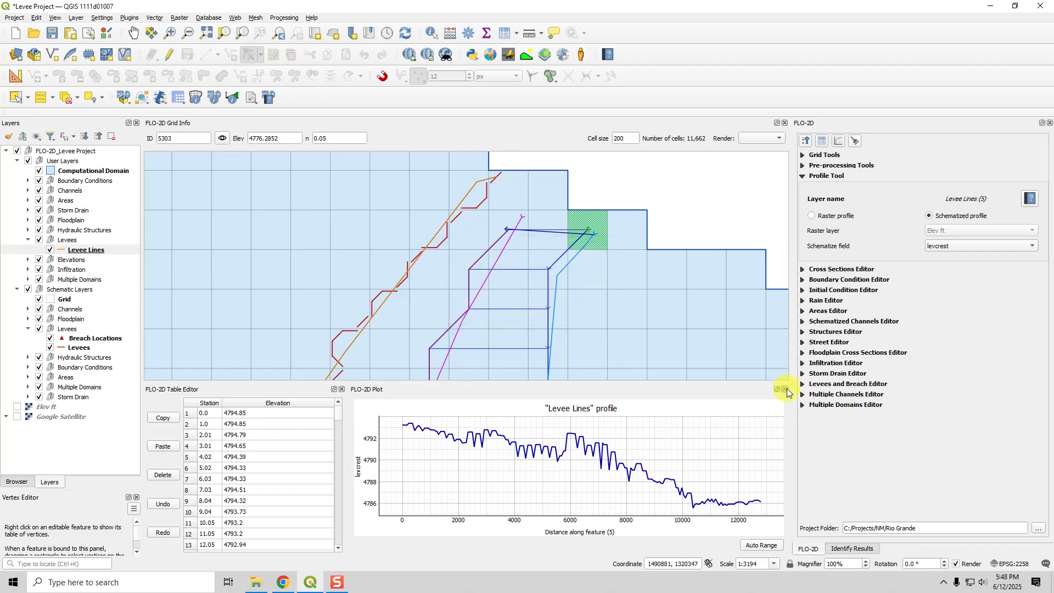
Close the FLO-2D plot and table editor and collapse the Profile Tool to enlarge the map
left_click(785, 389)
left_click(785, 389)
left_click(803, 176)
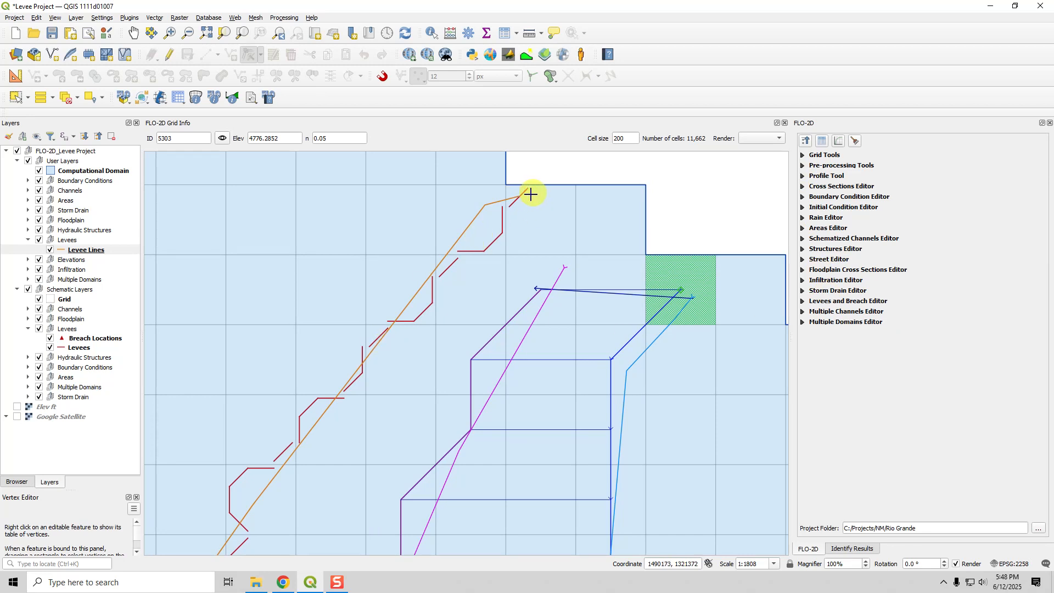
Hide the user Levee Lines and user Channels layers so only the schematized features remain along the river
scroll(453, 325, "down", 2)
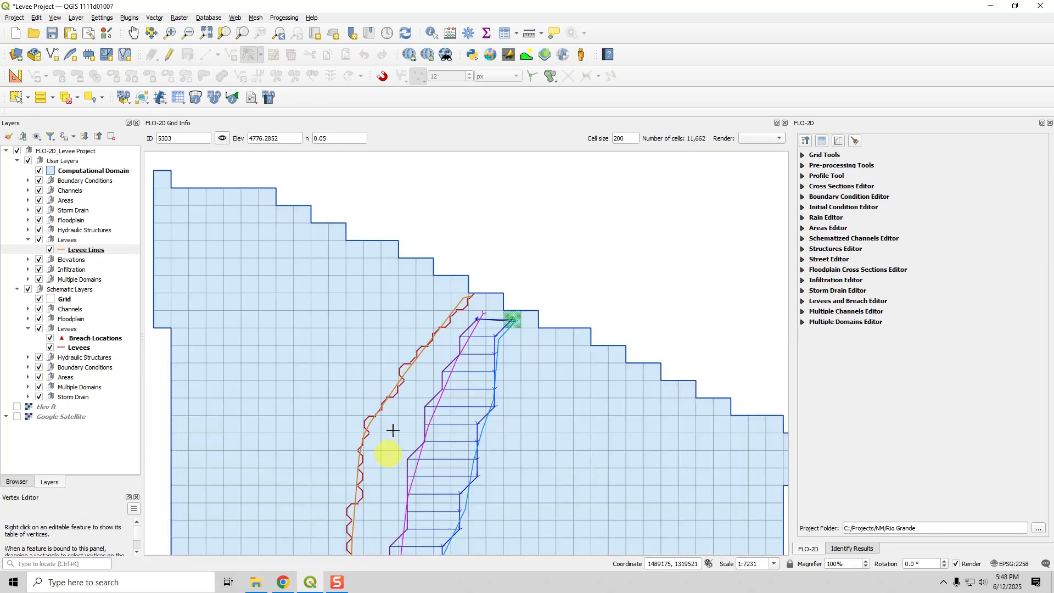
left_click_drag(386, 456, 430, 221)
left_click(54, 250)
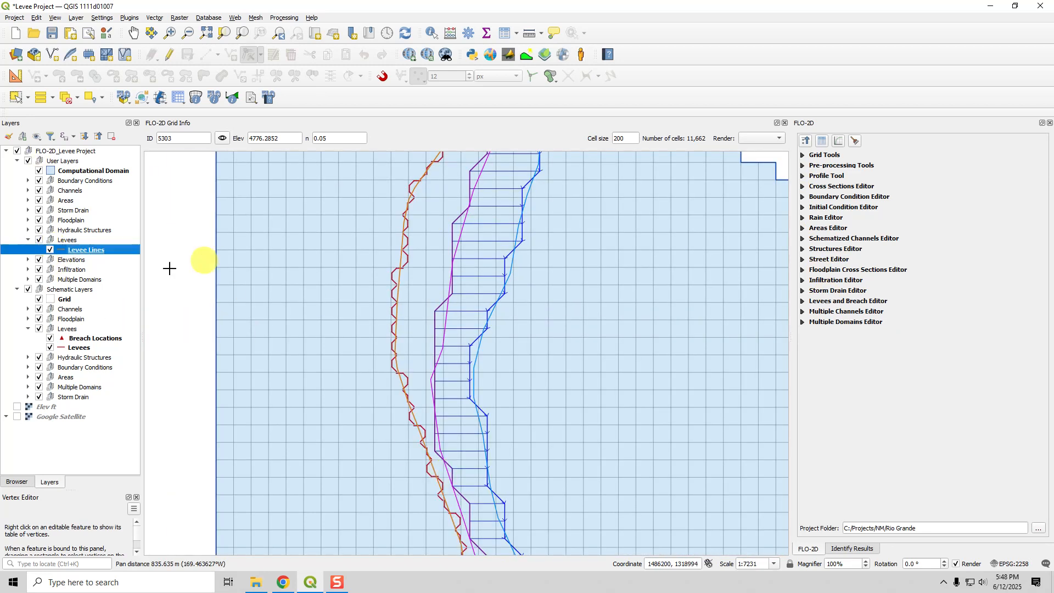
left_click(50, 252)
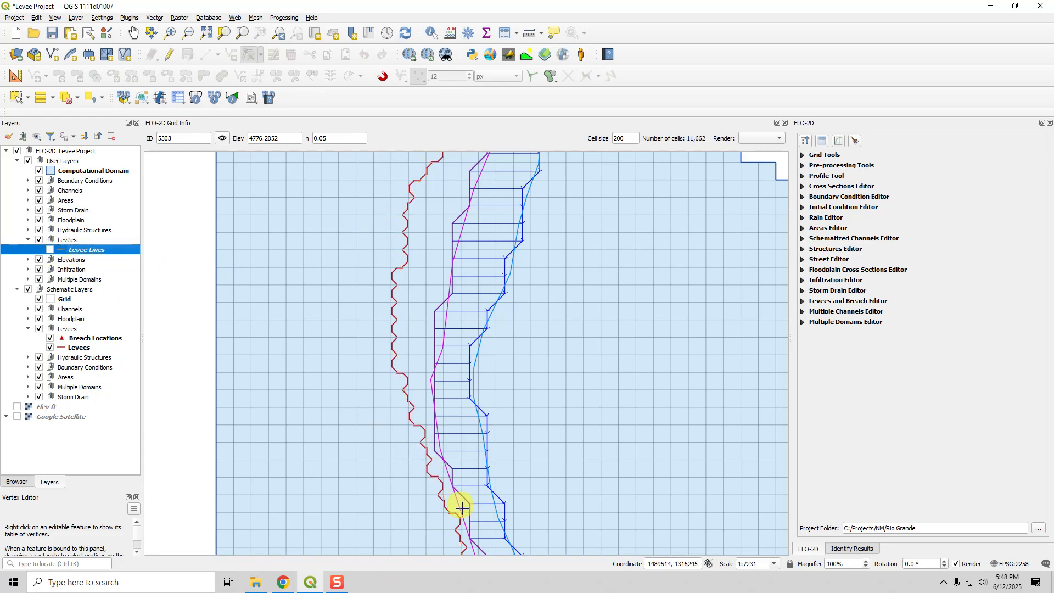
left_click_drag(463, 537, 395, 300)
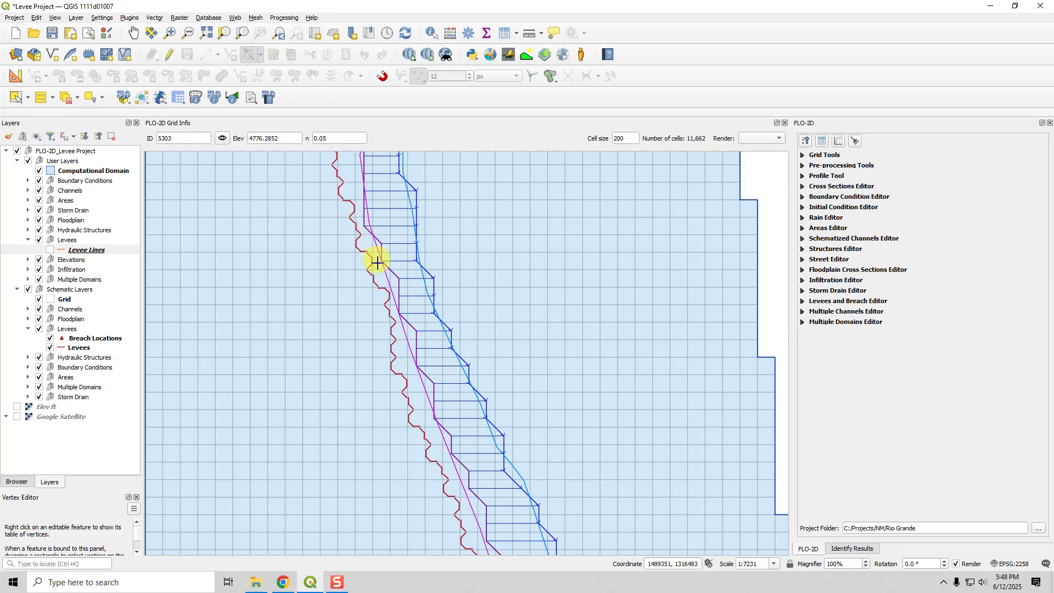
left_click(40, 191)
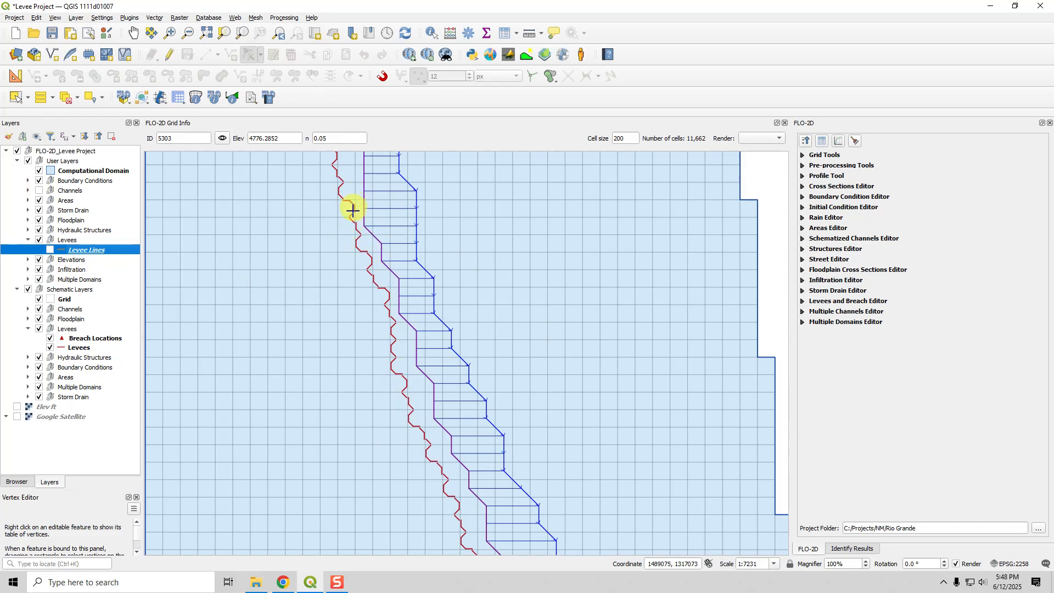
Follow the schematized levees downstream from the northern reach and examine their continuity and position relative to the schematized channel
left_click_drag(390, 403, 360, 408)
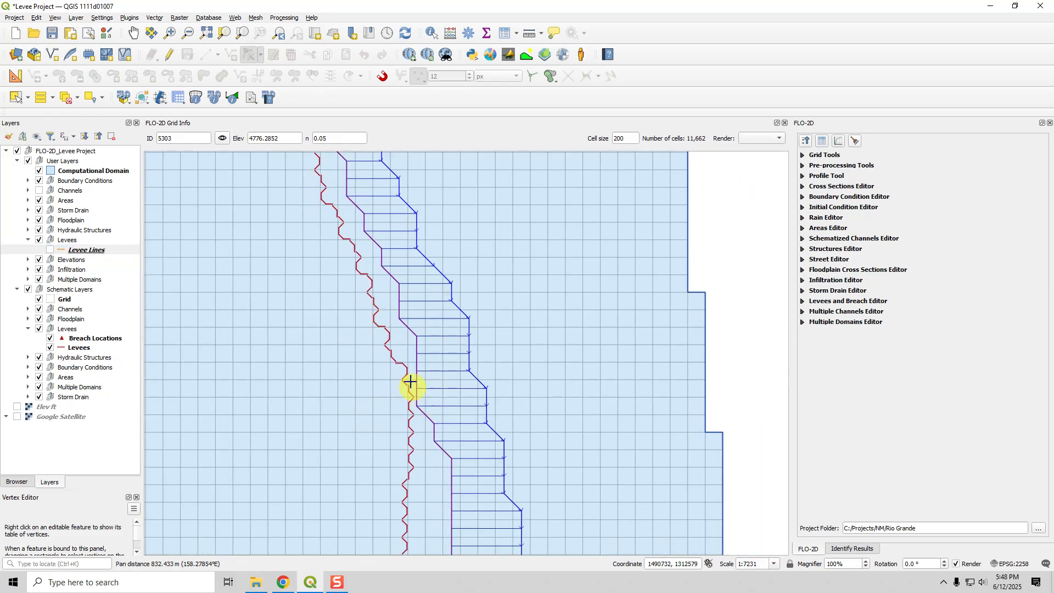
scroll(408, 391, "up", 1)
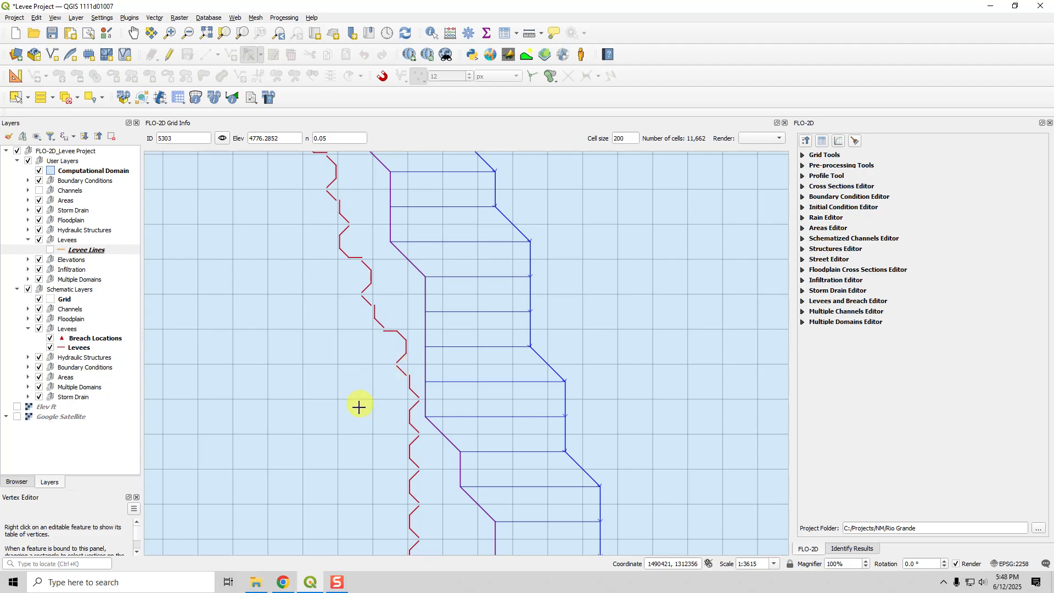
scroll(359, 407, "down", 1)
left_click_drag(332, 455, 372, 445)
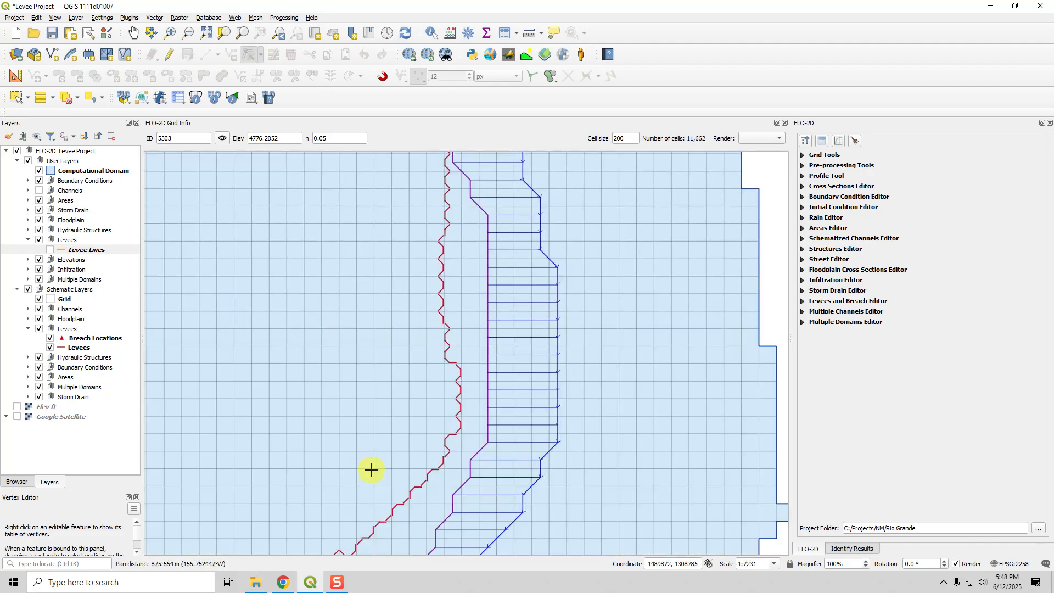
left_click_drag(371, 481, 452, 212)
left_click_drag(349, 358, 423, 371)
left_click_drag(332, 454, 501, 232)
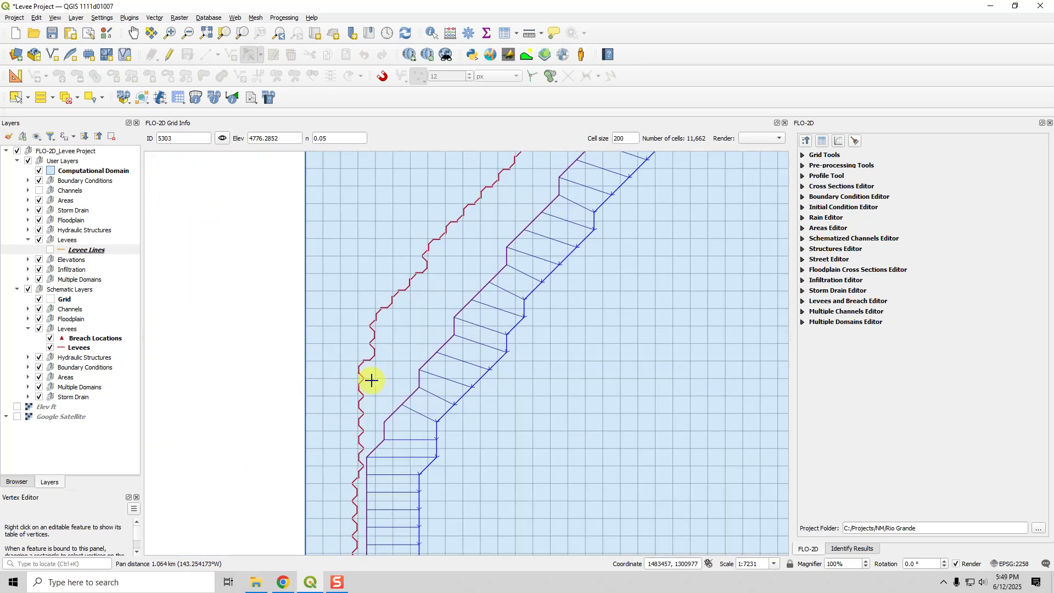
left_click_drag(370, 403, 369, 235)
left_click_drag(345, 478, 358, 235)
left_click_drag(400, 440, 325, 197)
left_click_drag(405, 391, 431, 228)
scroll(418, 400, "down", 1)
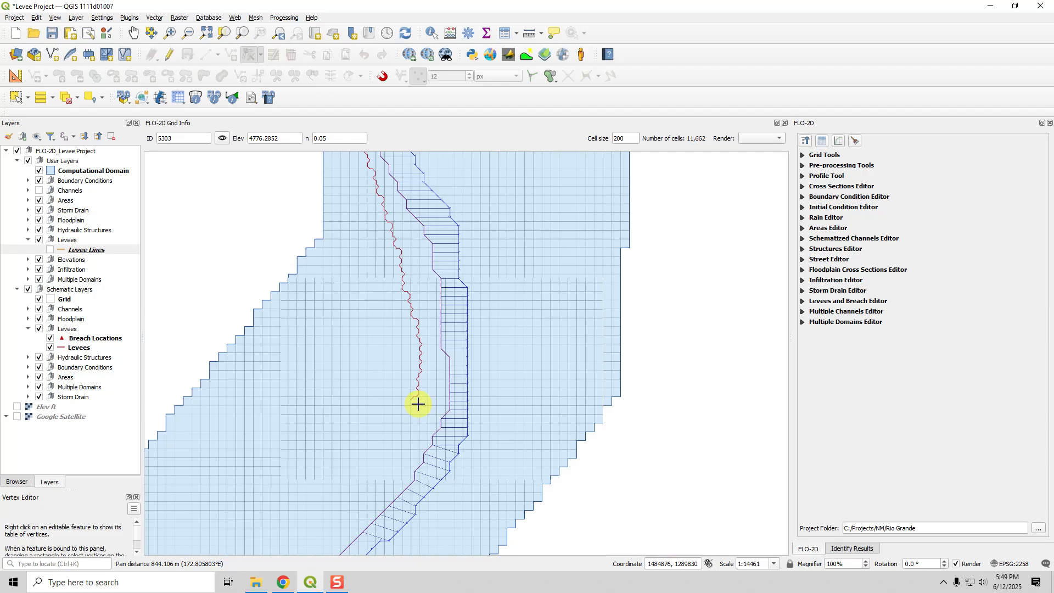
left_click_drag(353, 470, 602, 64)
scroll(495, 254, "up", 1)
left_click_drag(483, 273, 386, 353)
left_click_drag(410, 546, 434, 312)
left_click_drag(412, 506, 454, 235)
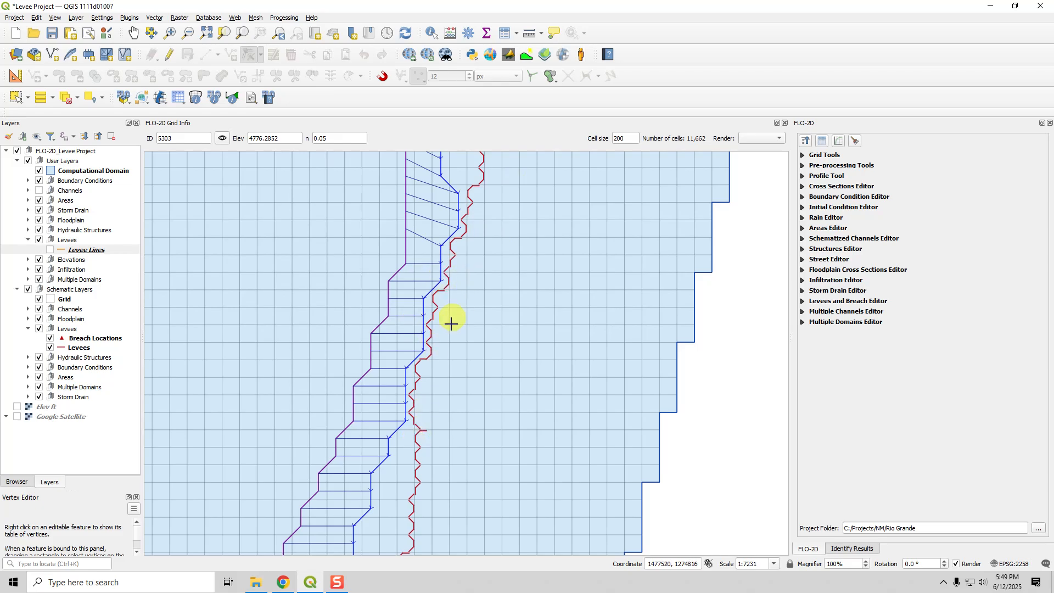
left_click_drag(456, 397, 417, 210)
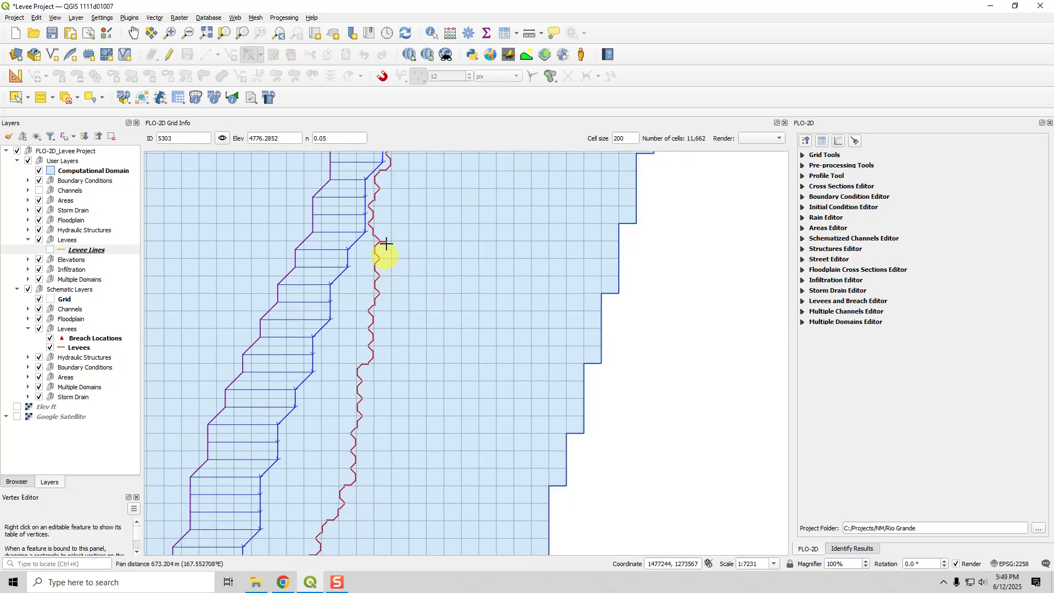
Temporarily show Levee Lines to compare the user line with the short schematized spur east of the channel
scroll(382, 247, "up", 2)
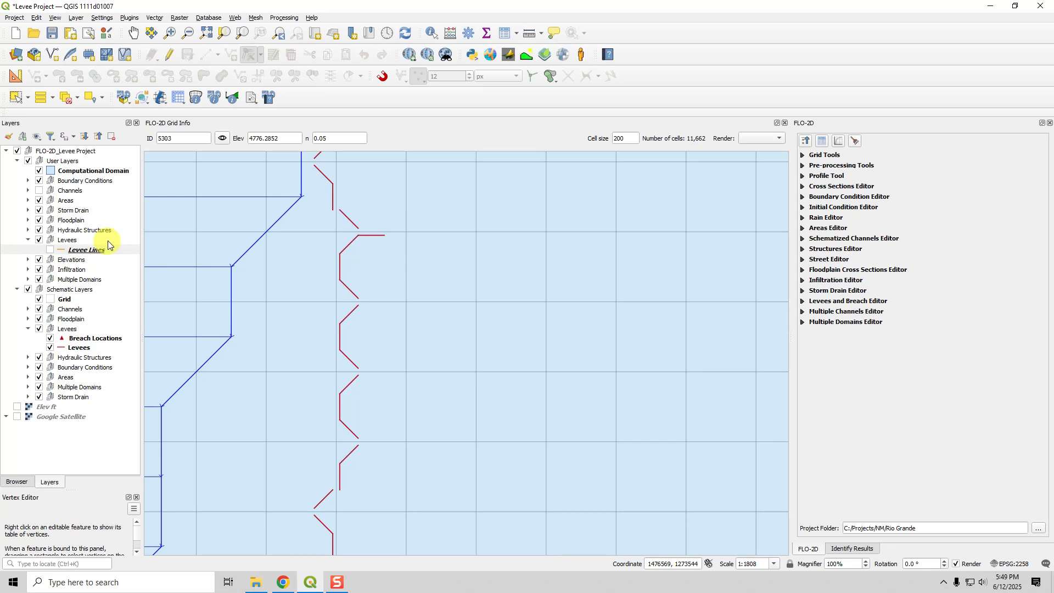
left_click(50, 250)
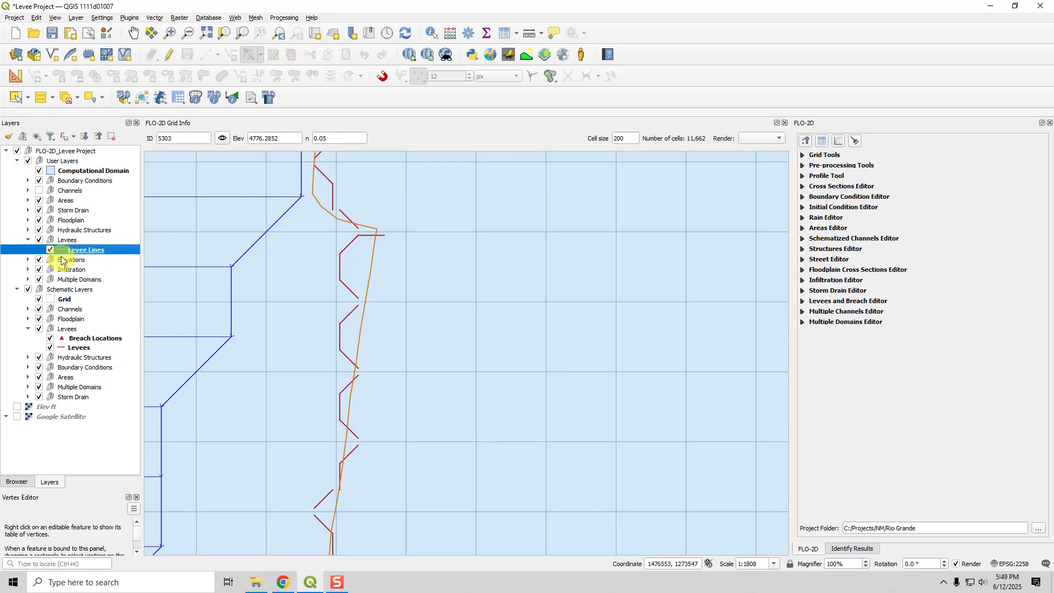
left_click(50, 250)
Follow the eastern schematized levee south to the domain boundary and check it for gaps and channel conflicts
left_click_drag(344, 433, 456, 203)
scroll(457, 202, "down", 2)
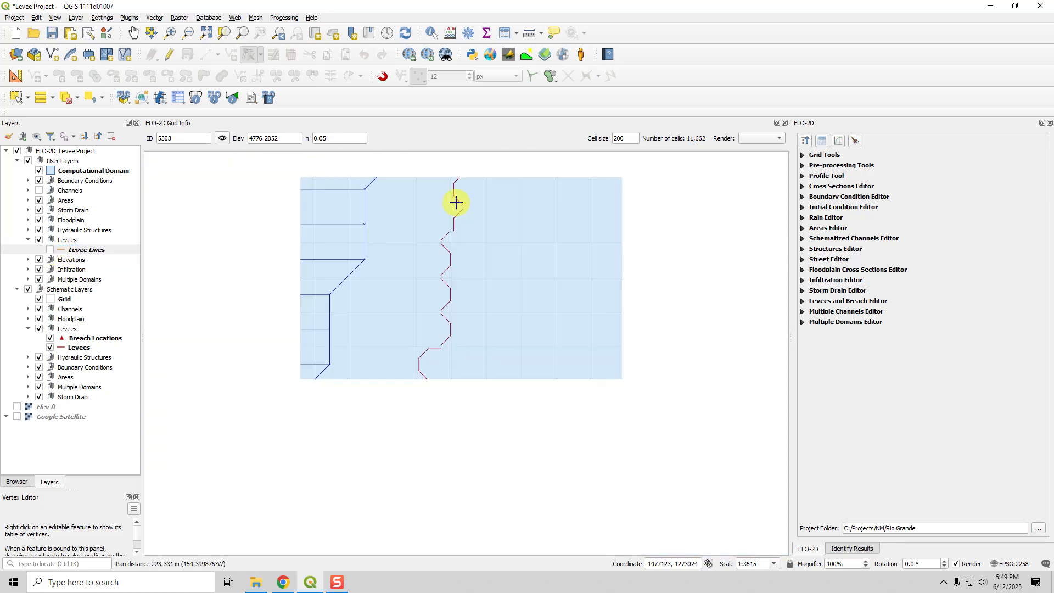
key("Down")
key("Down")
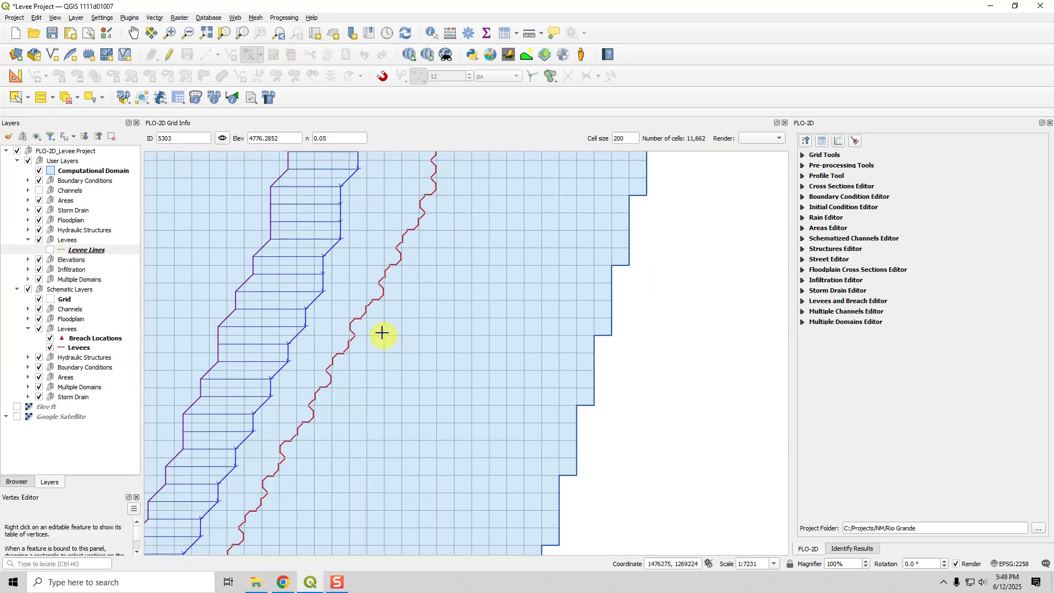
key("Left")
key("Down")
key("Down")
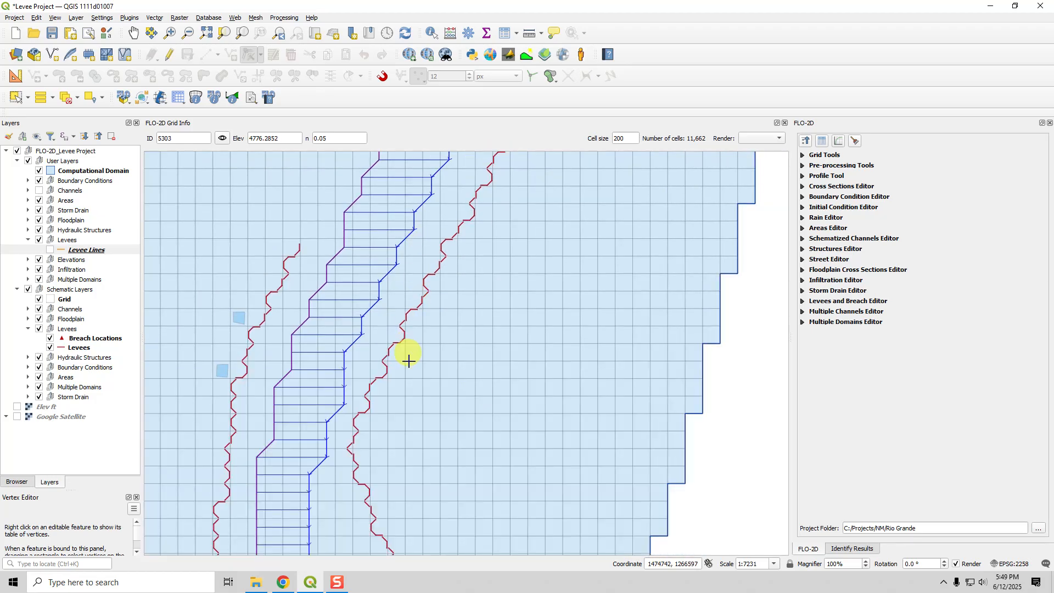
key("Down")
left_click_drag(395, 478, 407, 132)
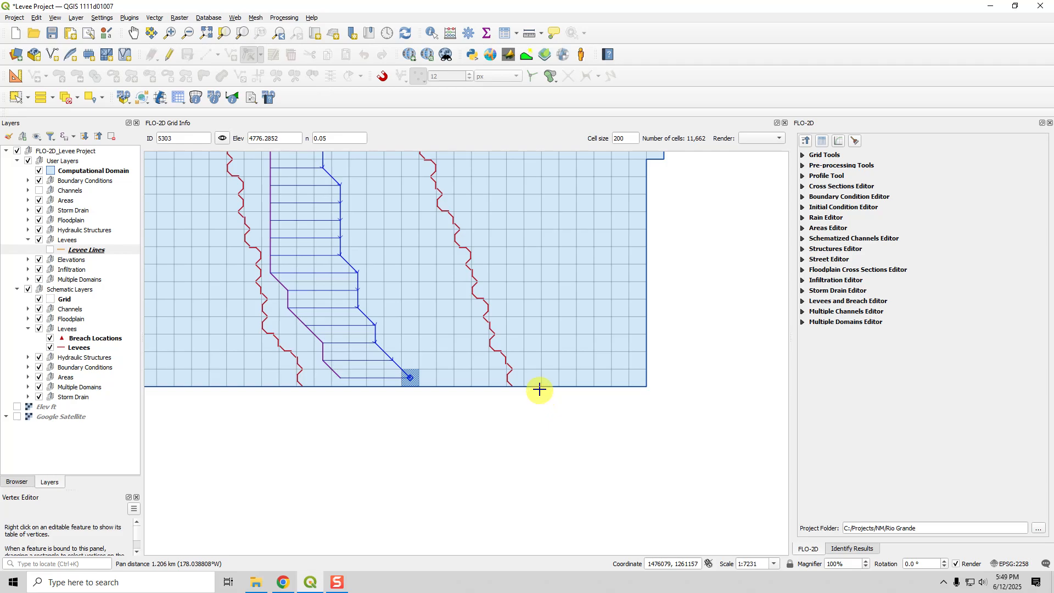
Examine the levee ends at the southern boundary, trace the western levee upstream, and review the levees across the whole domain
scroll(297, 395, "up", 1)
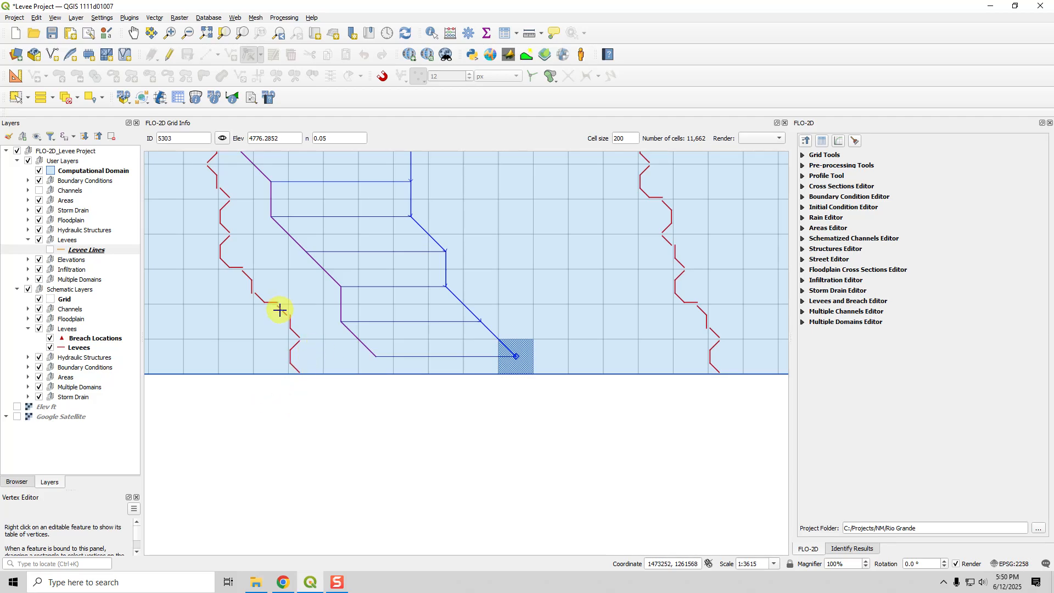
scroll(279, 310, "down", 1)
left_click_drag(271, 266, 340, 404)
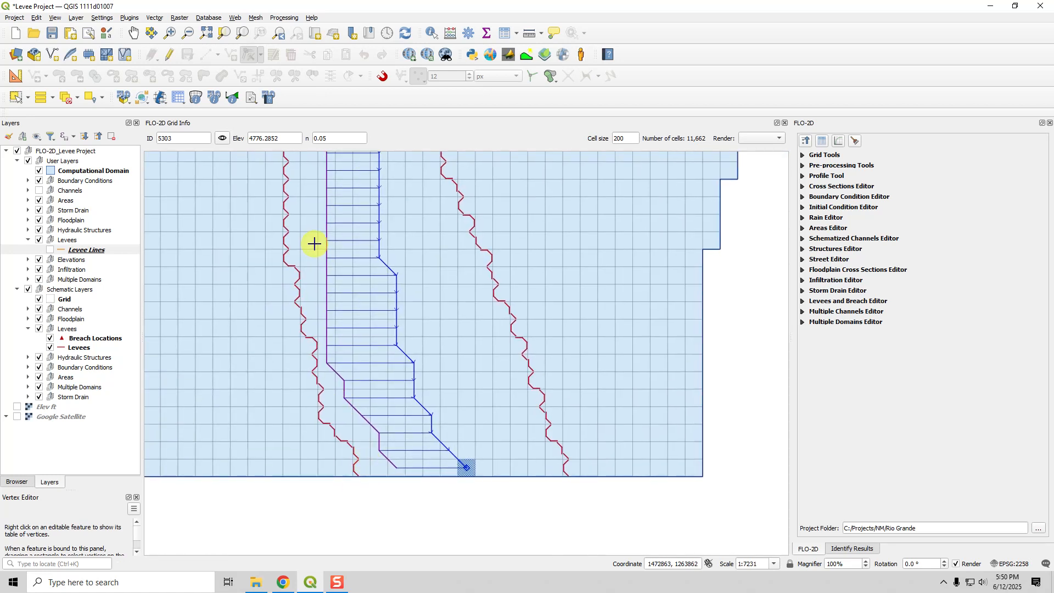
left_click_drag(304, 233, 302, 369)
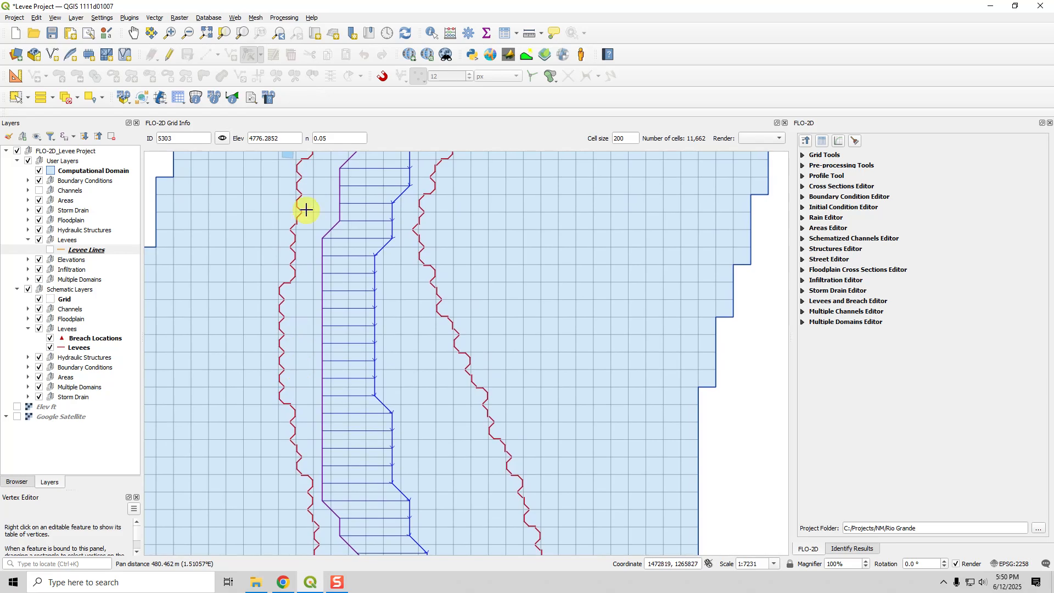
left_click_drag(306, 210, 314, 367)
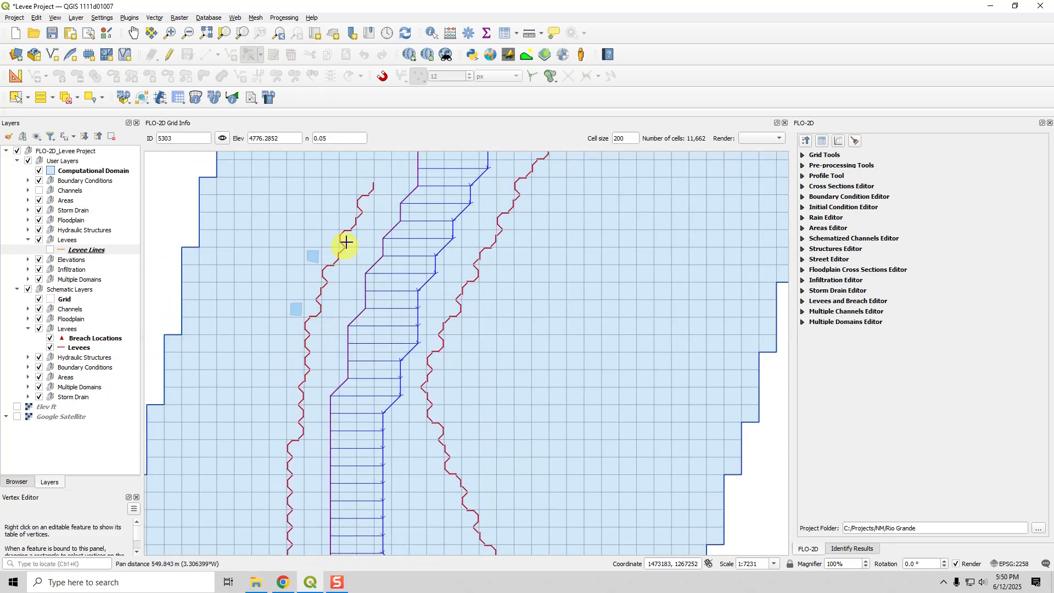
scroll(343, 247, "down", 2)
left_click_drag(350, 184, 305, 507)
scroll(333, 406, "down", 1)
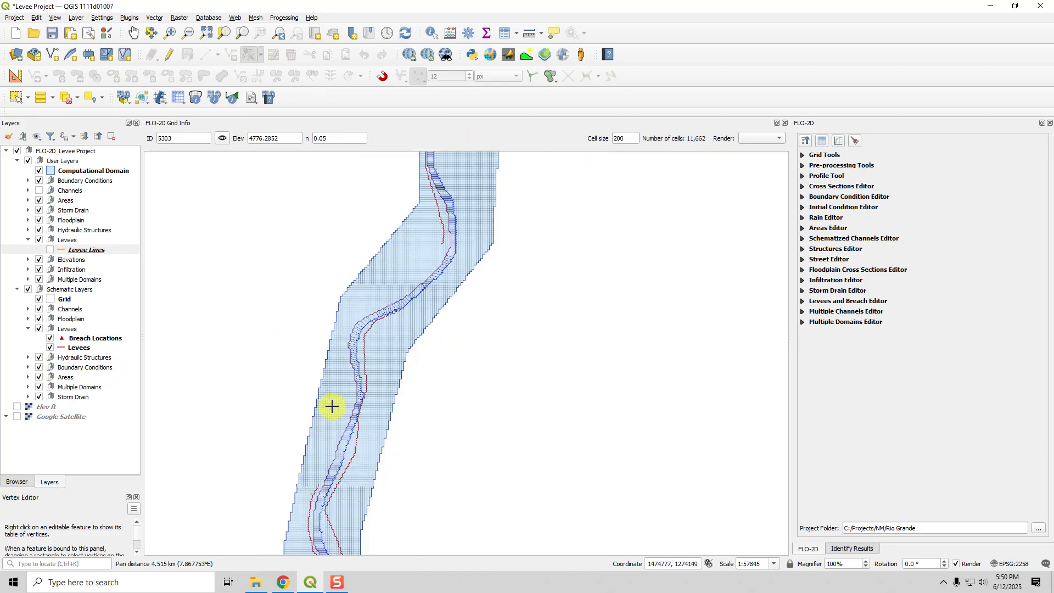
left_click_drag(339, 499, 420, 392)
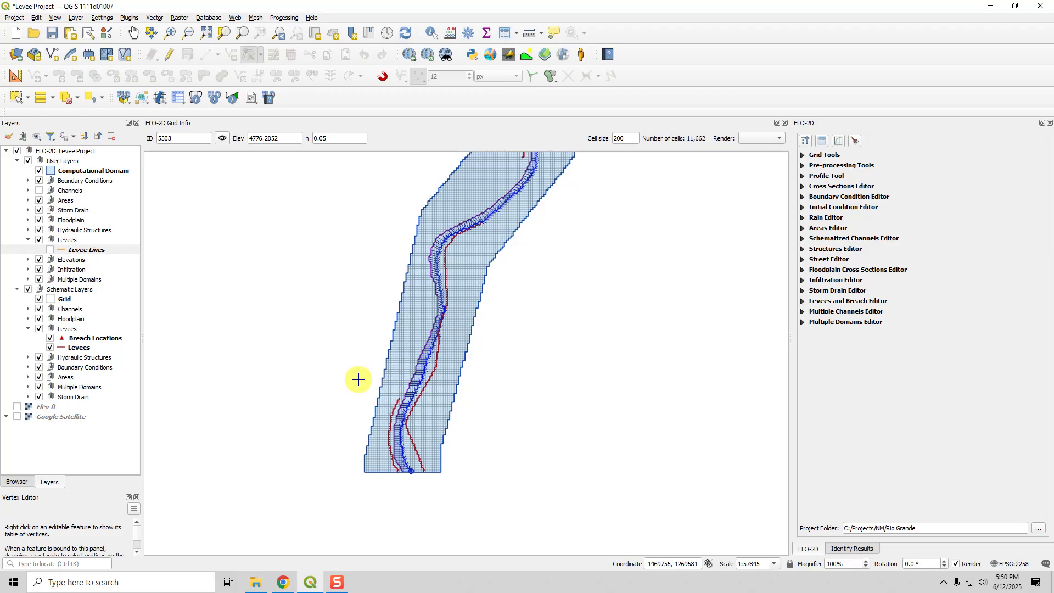
scroll(358, 379, "down", 1)
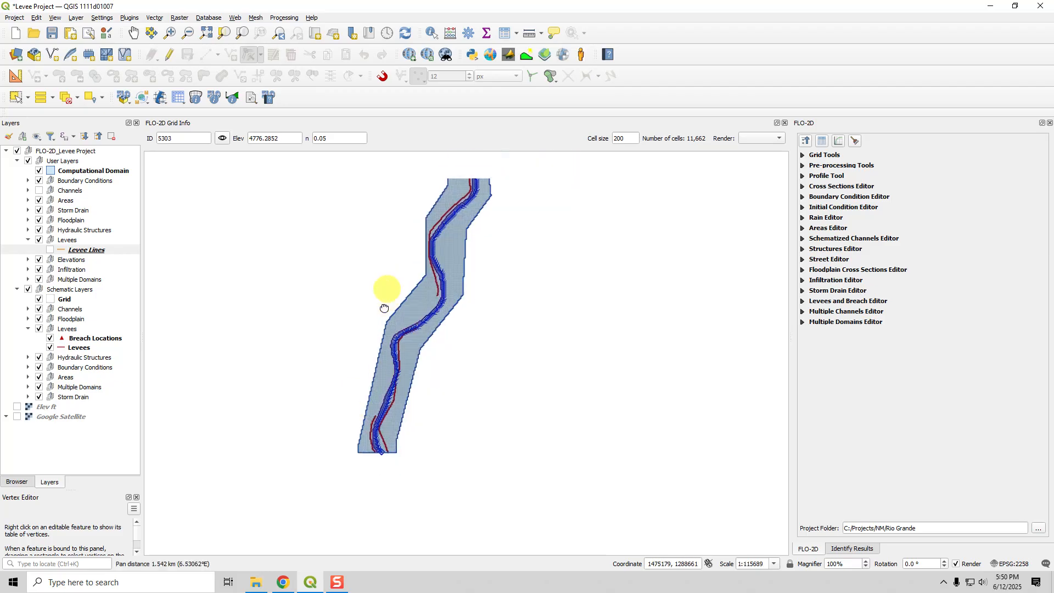
left_click_drag(384, 287, 374, 359)
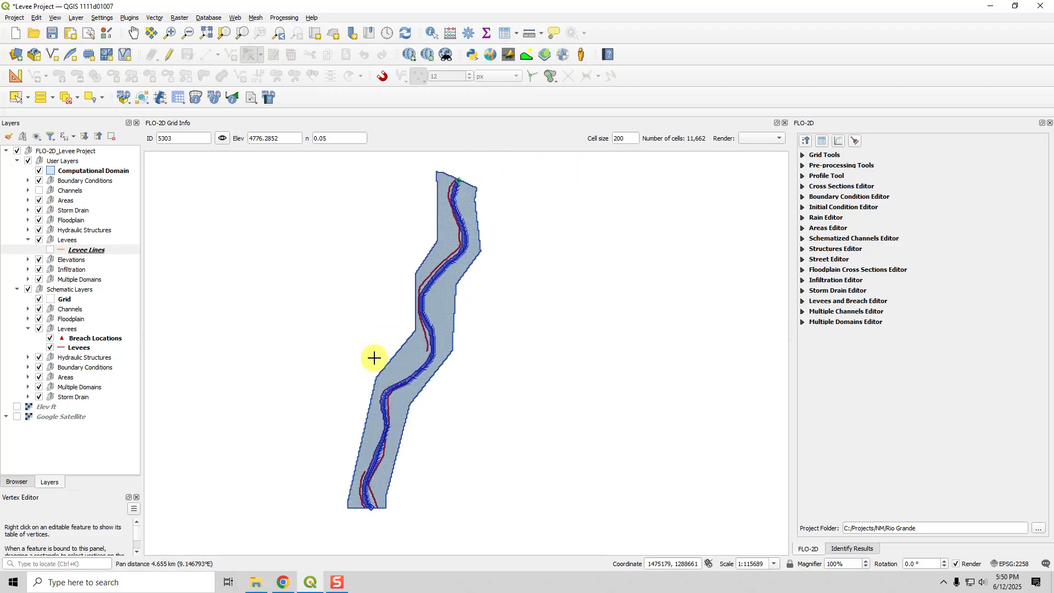